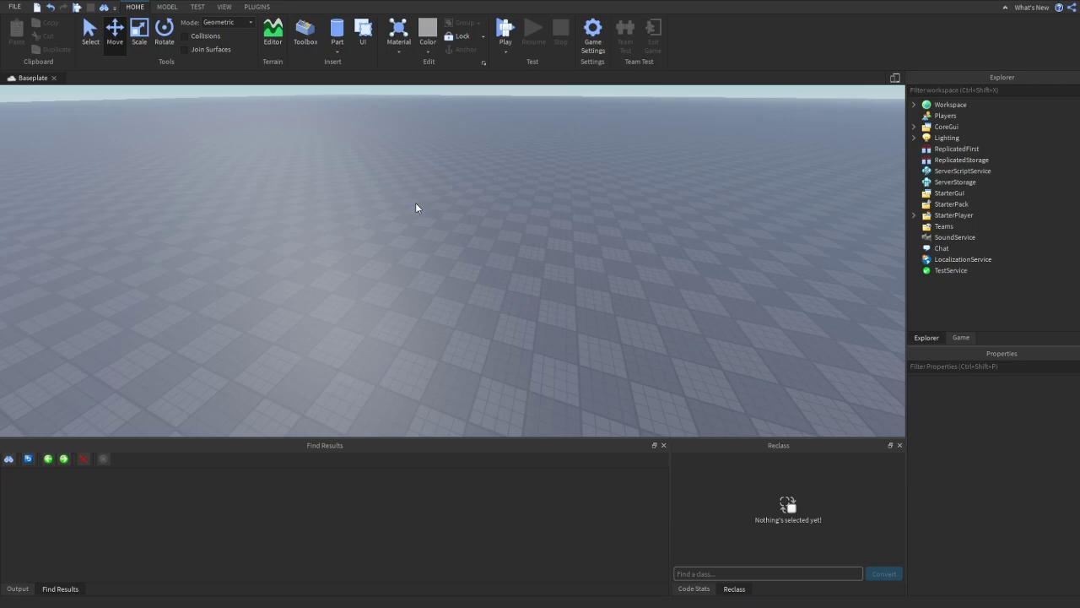
Open the Team 7 Studios Parts plugin and reposition its shape list within the viewport
{"action": "left_click", "coordinate": [258, 8]}
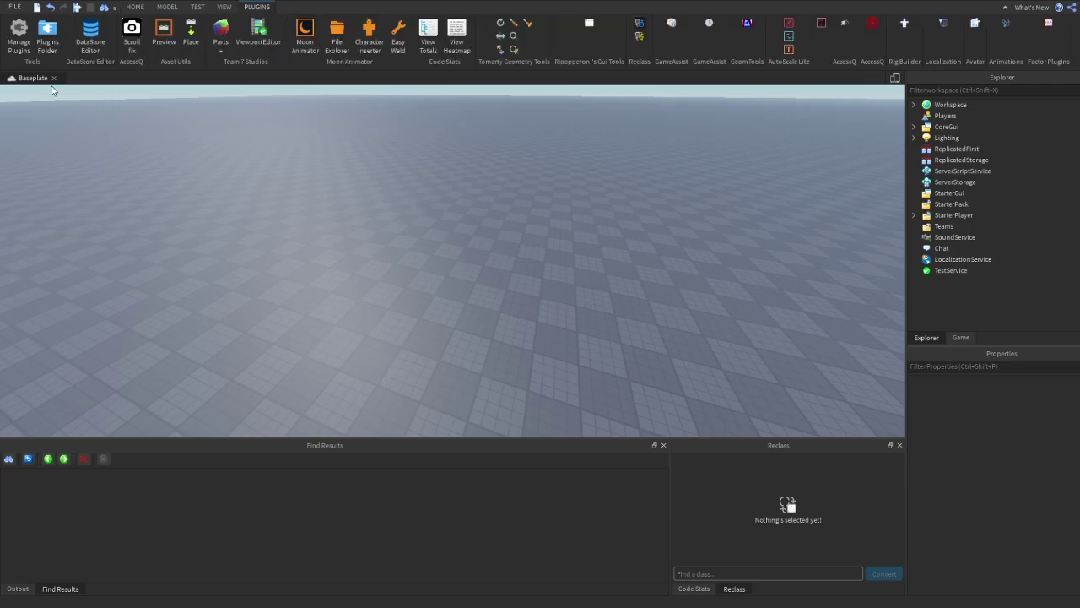
{"action": "left_click", "coordinate": [226, 44]}
{"action": "left_click", "coordinate": [167, 8]}
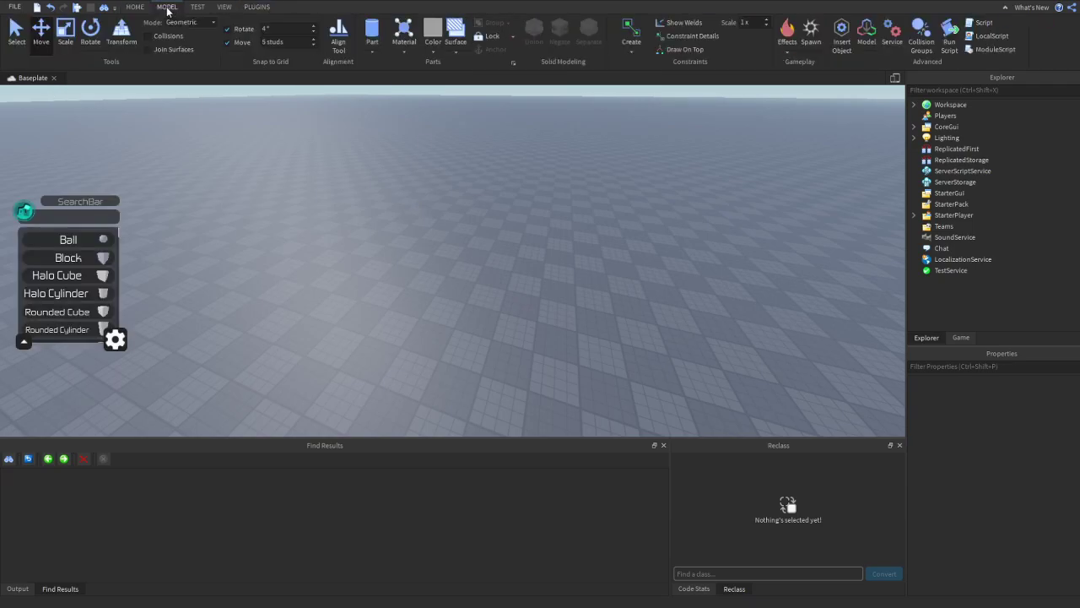
{"action": "left_click_drag", "start_coordinate": [46, 221], "coordinate": [70, 158]}
Browse the plugin's full shape list and look at its part settings
{"action": "scroll", "coordinate": [103, 208], "scroll_direction": "down", "scroll_amount": 10}
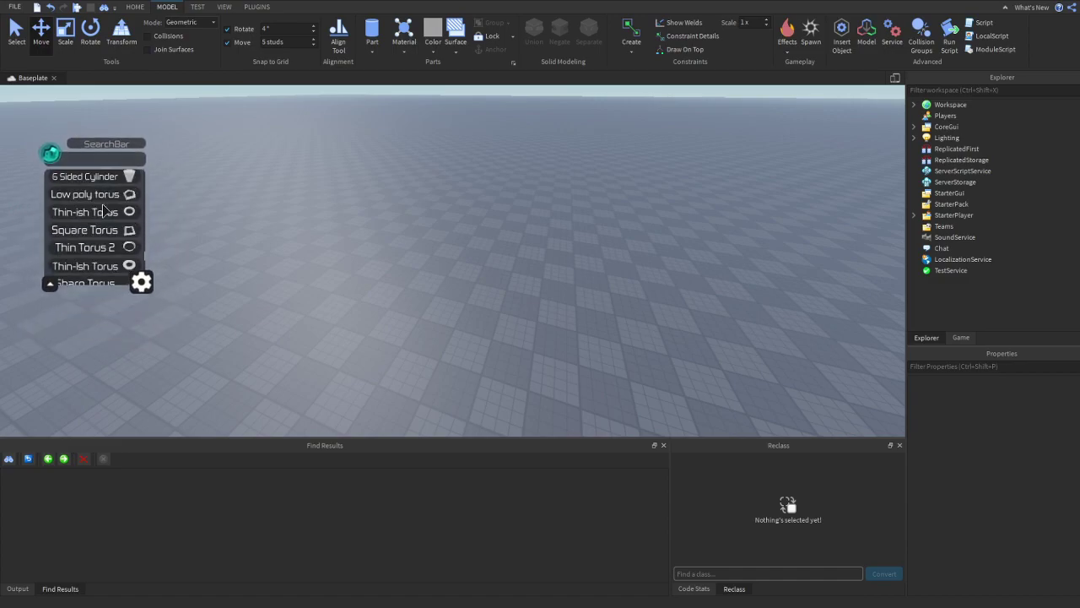
{"action": "scroll", "coordinate": [103, 209], "scroll_direction": "down", "scroll_amount": 5}
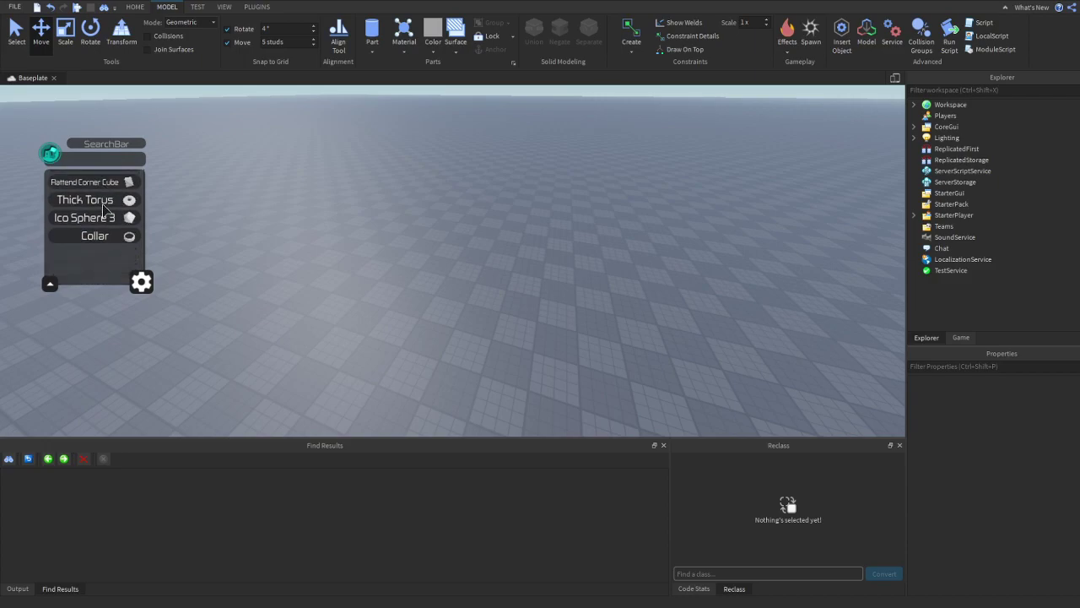
{"action": "scroll", "coordinate": [110, 244], "scroll_direction": "down", "scroll_amount": 5}
{"action": "left_click", "coordinate": [141, 281]}
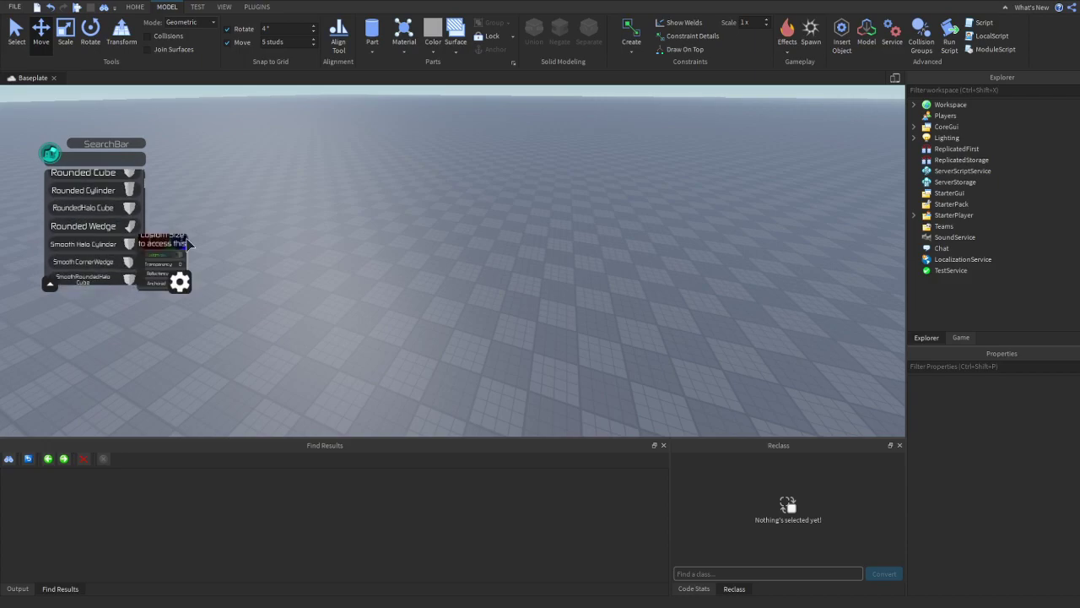
{"action": "scroll", "coordinate": [203, 251], "scroll_direction": "up", "scroll_amount": 3}
{"action": "left_click", "coordinate": [242, 288]}
Examine the cylinder and the truss in the row of basic parts, using the Scale tool on the truss
{"action": "right_click_drag", "start_coordinate": [422, 256], "coordinate": [415, 232]}
{"action": "key", "text": "w"}
{"action": "right_click_drag", "start_coordinate": [674, 226], "coordinate": [679, 224]}
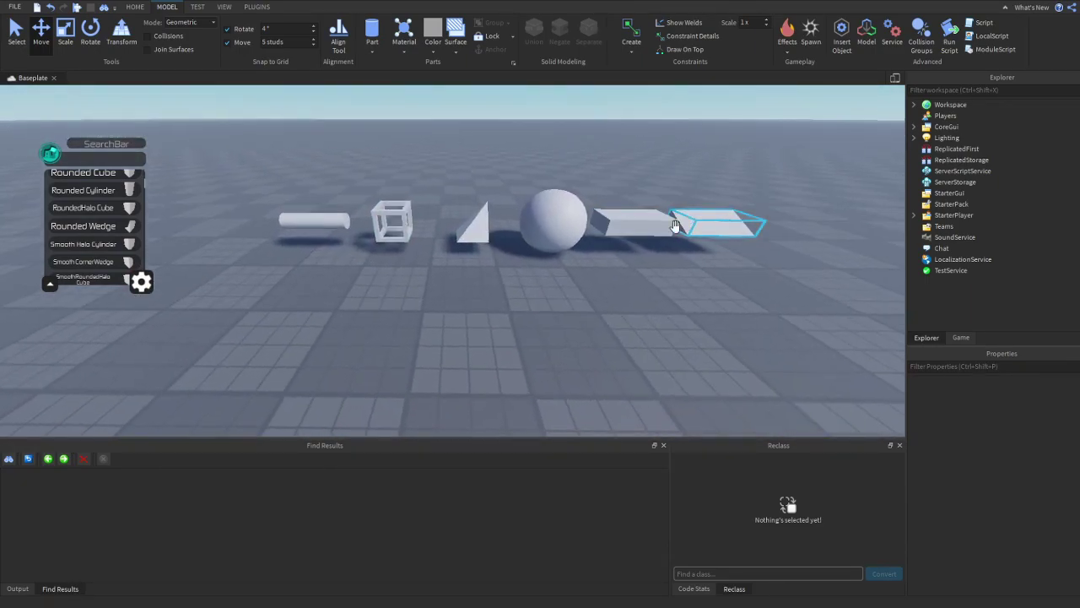
{"action": "left_click", "coordinate": [342, 225]}
{"action": "key", "text": "d"}
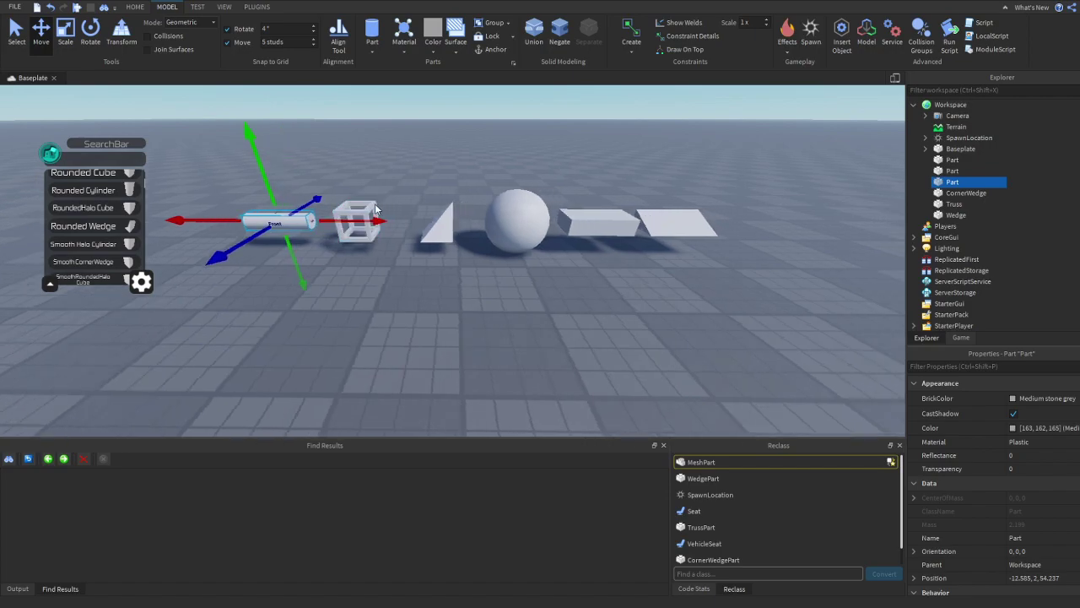
{"action": "key", "text": "ctrl+1"}
{"action": "left_click", "coordinate": [366, 211]}
{"action": "key", "text": "ctrl+3"}
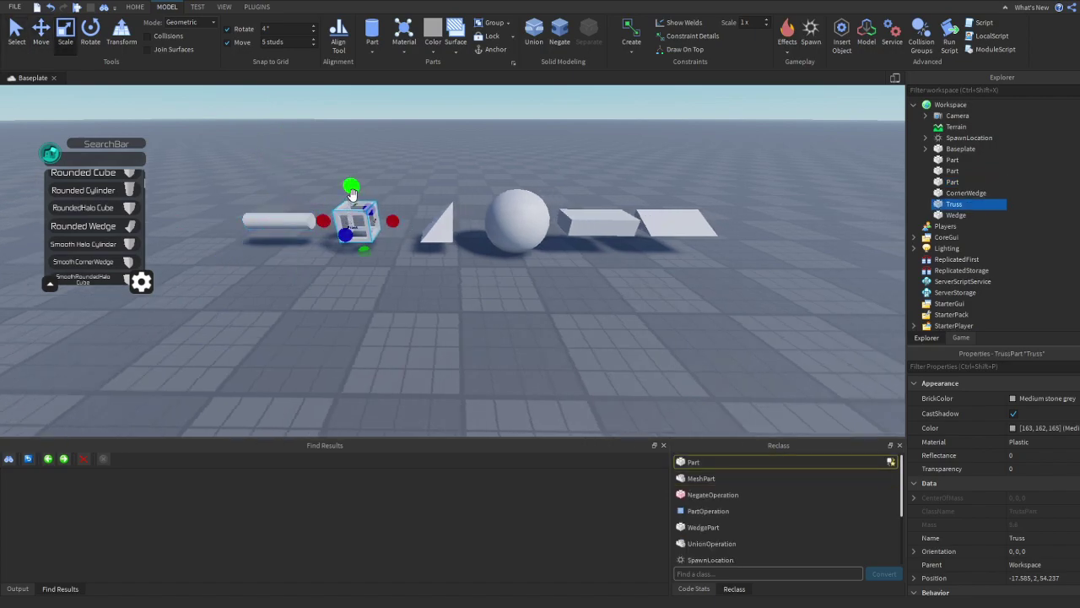
Examine the corner wedge, ball, block and wedge in the row of basic parts
{"action": "left_click", "coordinate": [430, 224]}
{"action": "right_click_drag", "start_coordinate": [430, 223], "coordinate": [417, 225]}
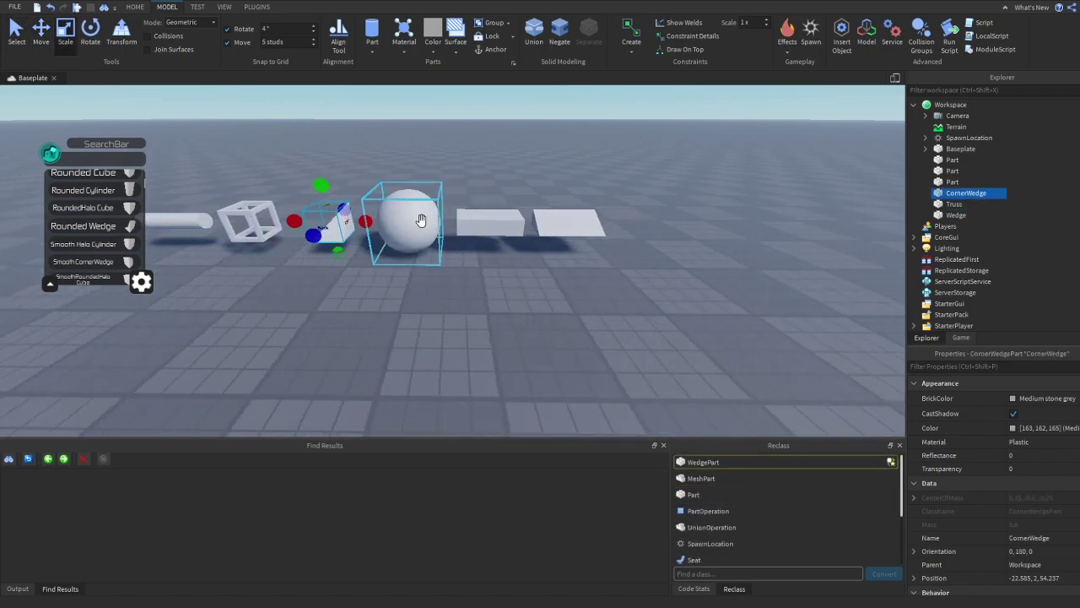
{"action": "left_click", "coordinate": [451, 227]}
{"action": "left_click", "coordinate": [418, 223]}
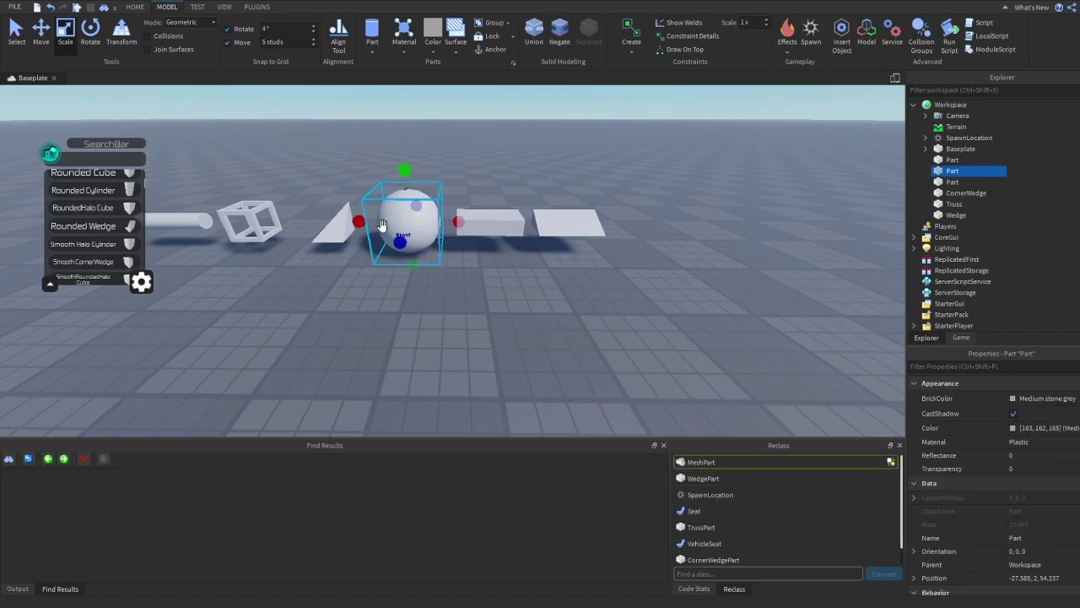
{"action": "key", "text": "d"}
{"action": "left_click", "coordinate": [418, 223]}
{"action": "left_click", "coordinate": [487, 222]}
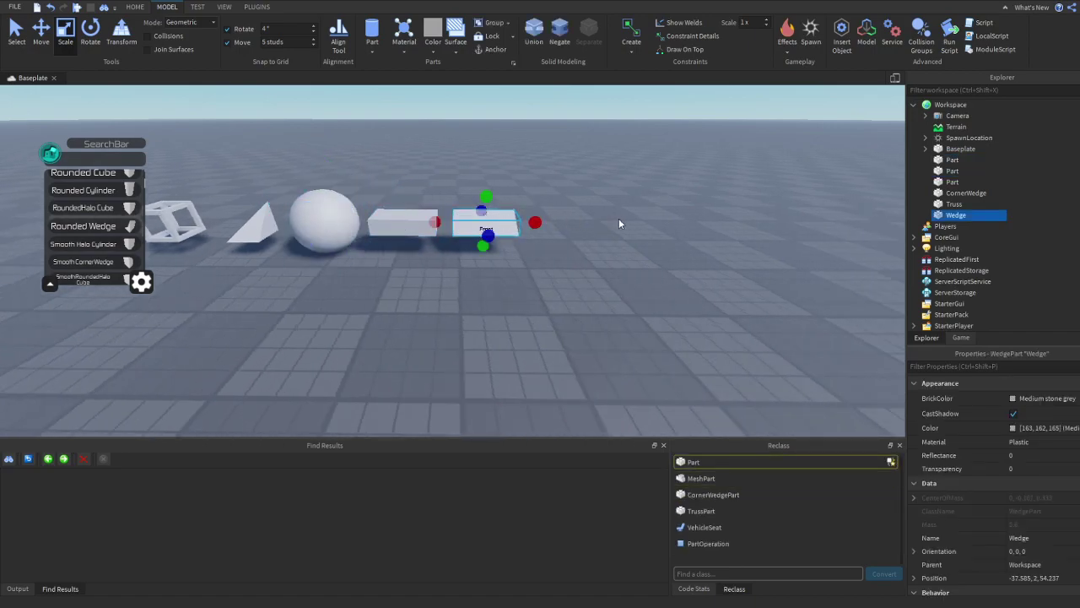
{"action": "key", "text": "f"}
{"action": "left_click", "coordinate": [618, 219]}
Insert an Ico Sphere from the plugin's shape list to preview it, then delete it
{"action": "scroll", "coordinate": [619, 220], "scroll_direction": "down", "scroll_amount": 6}
{"action": "right_click_drag", "start_coordinate": [618, 220], "coordinate": [542, 172]}
{"action": "scroll", "coordinate": [132, 241], "scroll_direction": "up", "scroll_amount": 2}
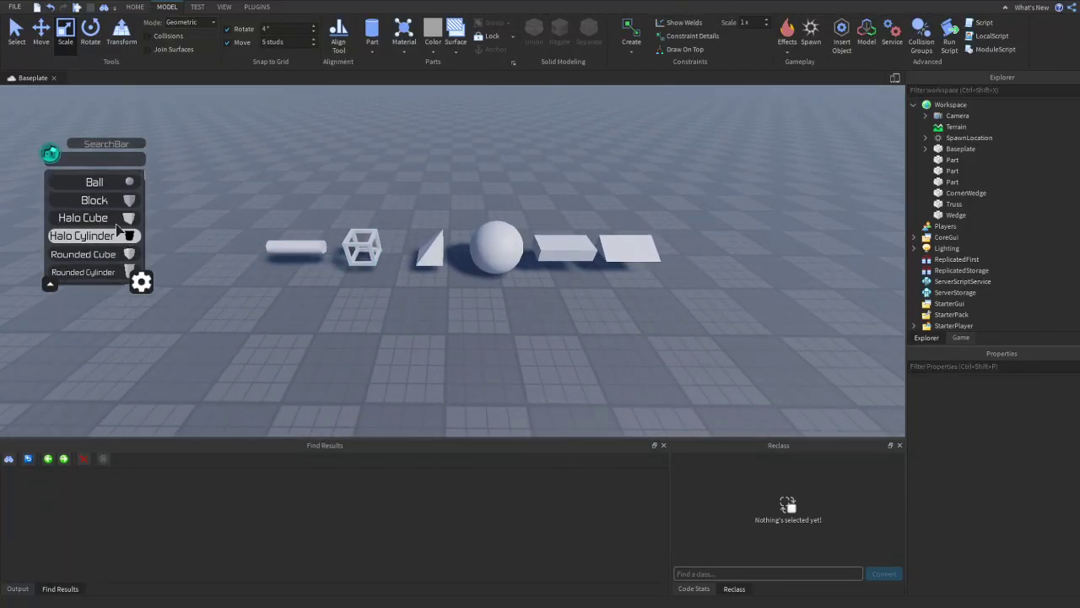
{"action": "scroll", "coordinate": [131, 236], "scroll_direction": "down", "scroll_amount": 10}
{"action": "scroll", "coordinate": [107, 216], "scroll_direction": "down", "scroll_amount": 4}
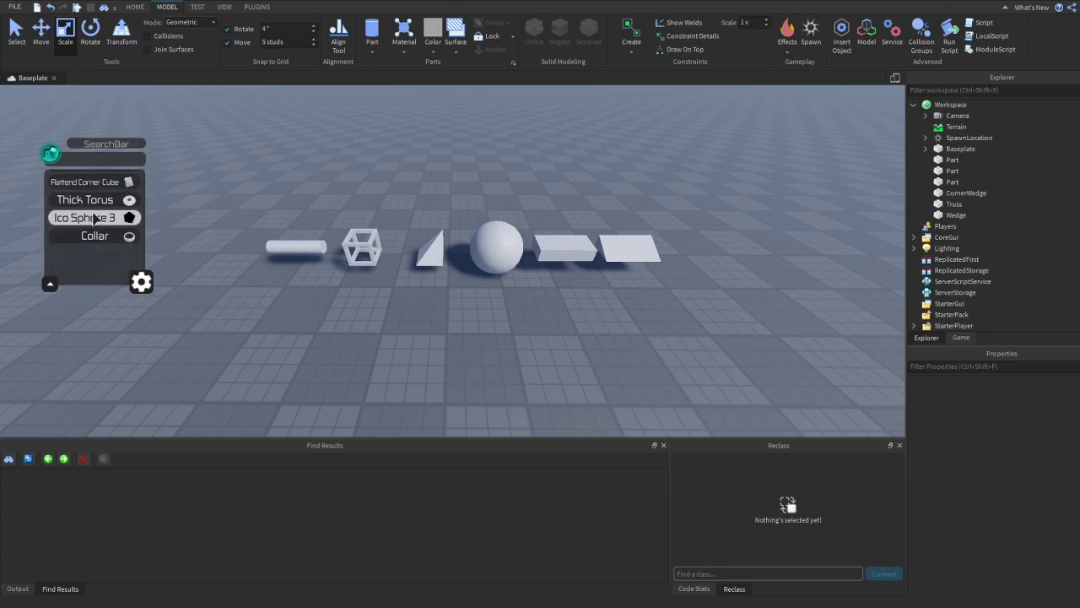
{"action": "scroll", "coordinate": [101, 216], "scroll_direction": "up", "scroll_amount": 8}
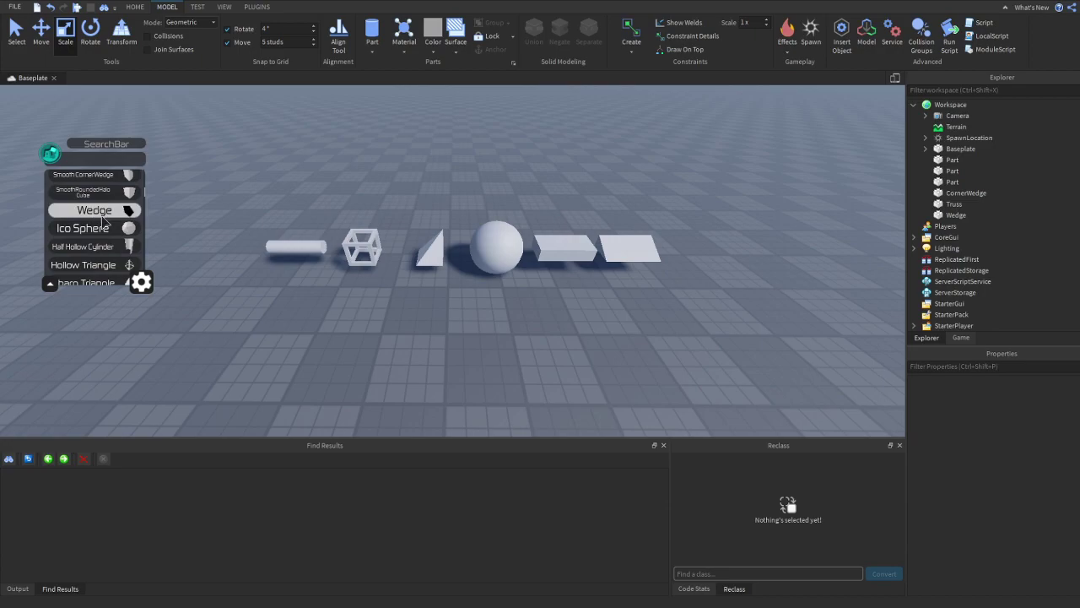
{"action": "left_click", "coordinate": [108, 229]}
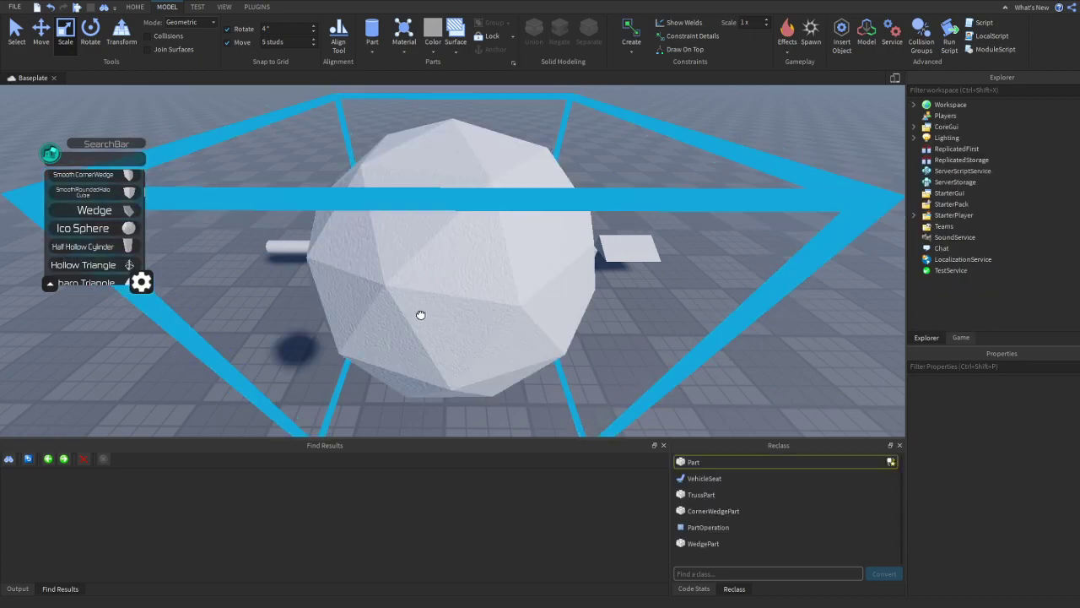
{"action": "key", "text": "f"}
{"action": "right_click_drag", "start_coordinate": [423, 312], "coordinate": [446, 253]}
{"action": "key", "text": "Delete"}
Insert a Half Hollow Cylinder from the shape list and delete it after viewing
{"action": "left_click", "coordinate": [101, 248]}
{"action": "left_click", "coordinate": [443, 253]}
{"action": "key", "text": "Delete"}
{"action": "key", "text": "Delete"}
Browse the shape list and search it for "Rounded"
{"action": "scroll", "coordinate": [110, 258], "scroll_direction": "down", "scroll_amount": 10}
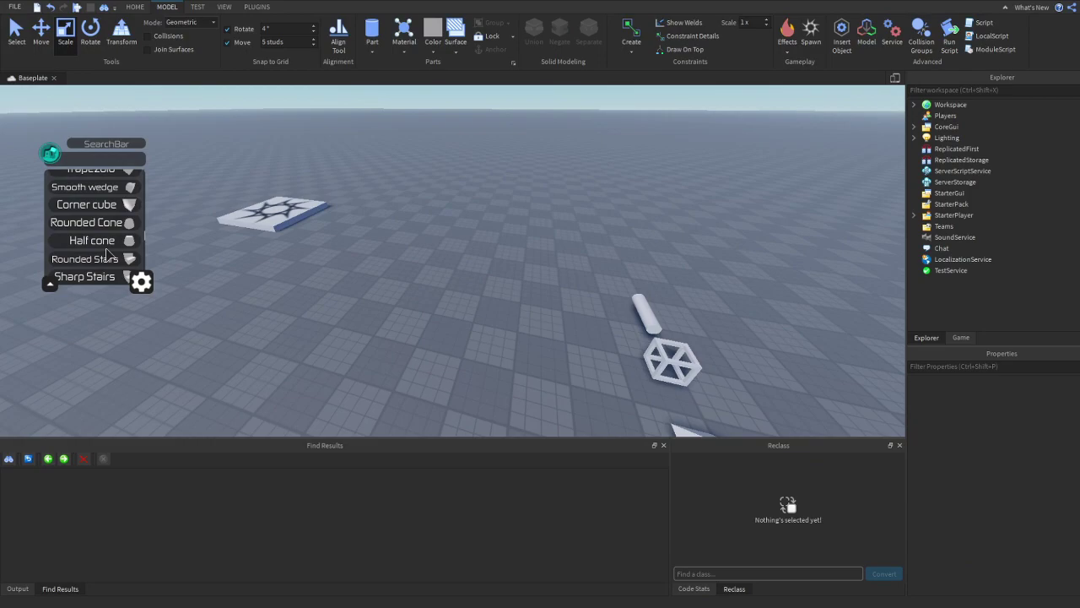
{"action": "scroll", "coordinate": [107, 252], "scroll_direction": "up", "scroll_amount": 10}
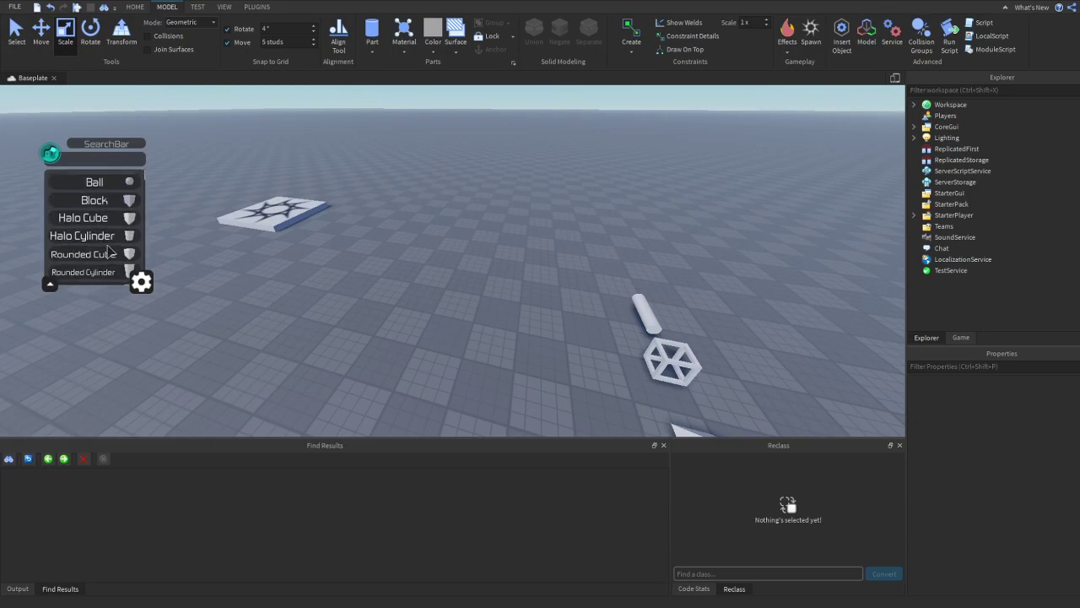
{"action": "scroll", "coordinate": [90, 216], "scroll_direction": "down", "scroll_amount": 5}
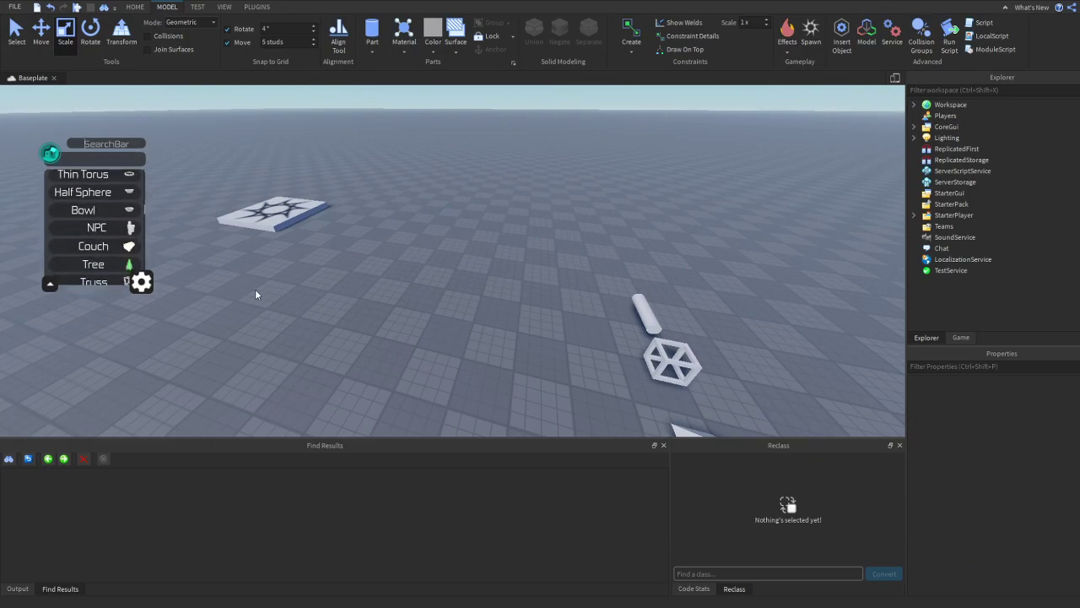
{"action": "type", "text": "Rounded"}
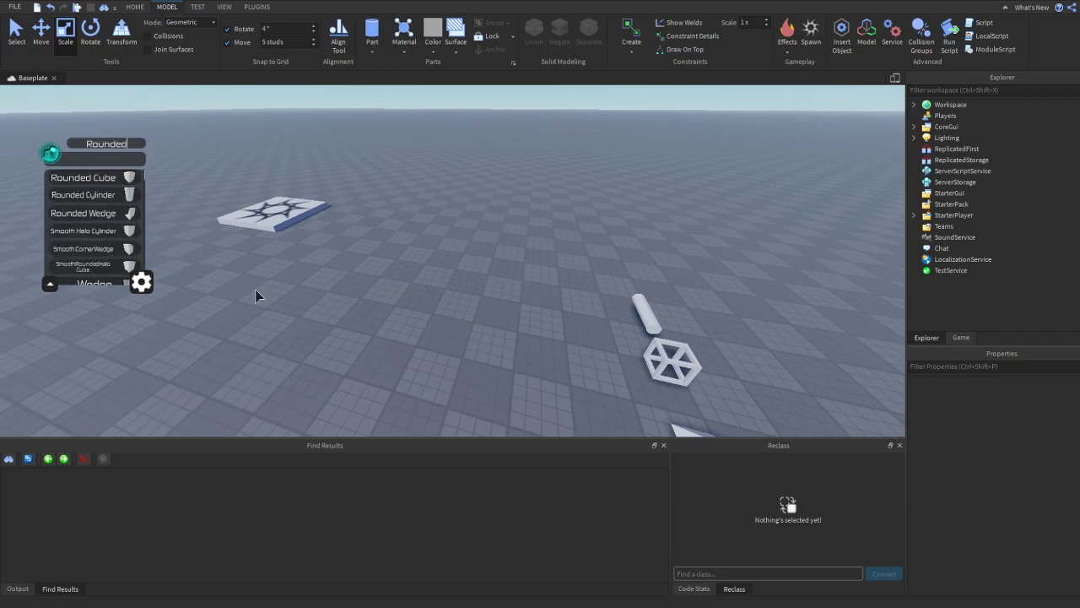
Insert a Rounded Cube to preview its beveled shape, then delete it
{"action": "left_click", "coordinate": [90, 179]}
{"action": "left_click", "coordinate": [448, 249]}
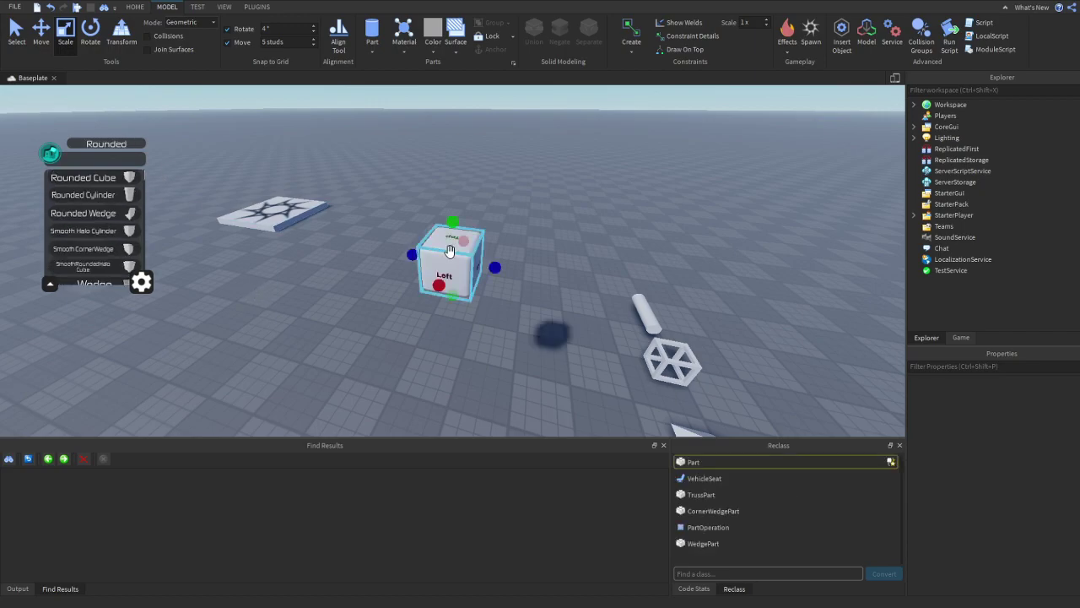
{"action": "right_click_drag", "start_coordinate": [448, 250], "coordinate": [450, 252]}
{"action": "left_click_drag", "start_coordinate": [497, 261], "coordinate": [552, 265]}
{"action": "left_click", "coordinate": [547, 265]}
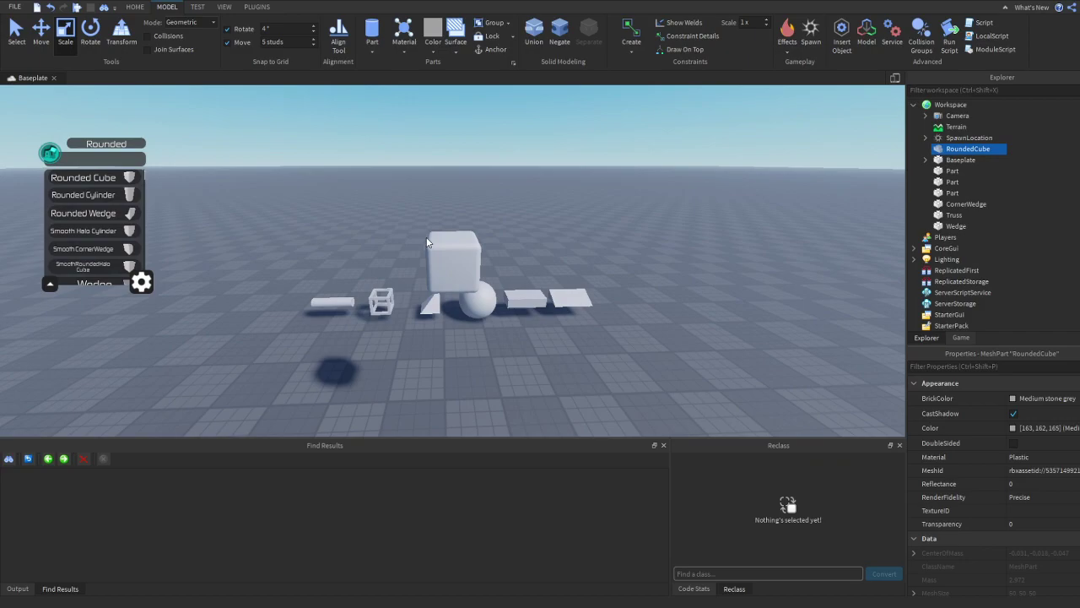
{"action": "left_click", "coordinate": [473, 273]}
{"action": "key", "text": "Delete"}
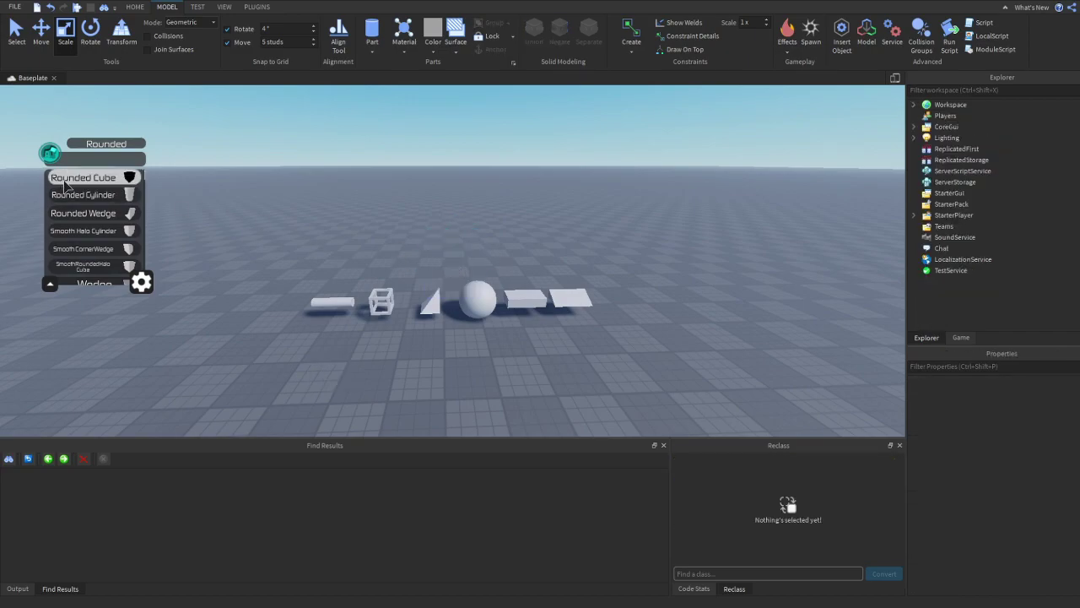
Insert and delete a Rounded Cylinder, then clear the shape search
{"action": "left_click", "coordinate": [83, 194]}
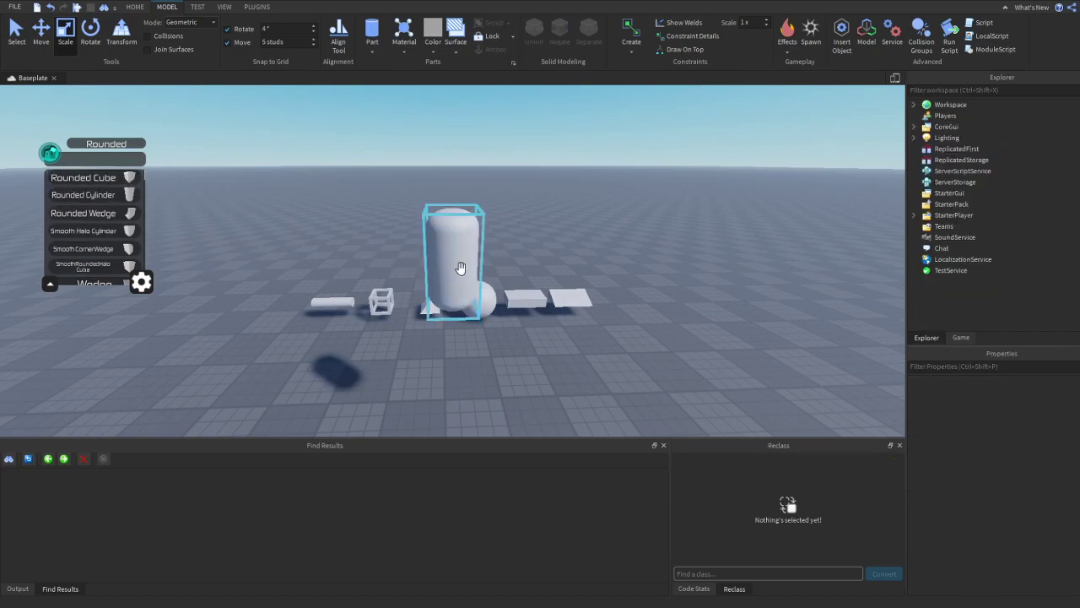
{"action": "key", "text": "f"}
{"action": "right_click_drag", "start_coordinate": [395, 302], "coordinate": [395, 302]}
{"action": "key", "text": "Delete"}
{"action": "key", "text": "BackSpace"}
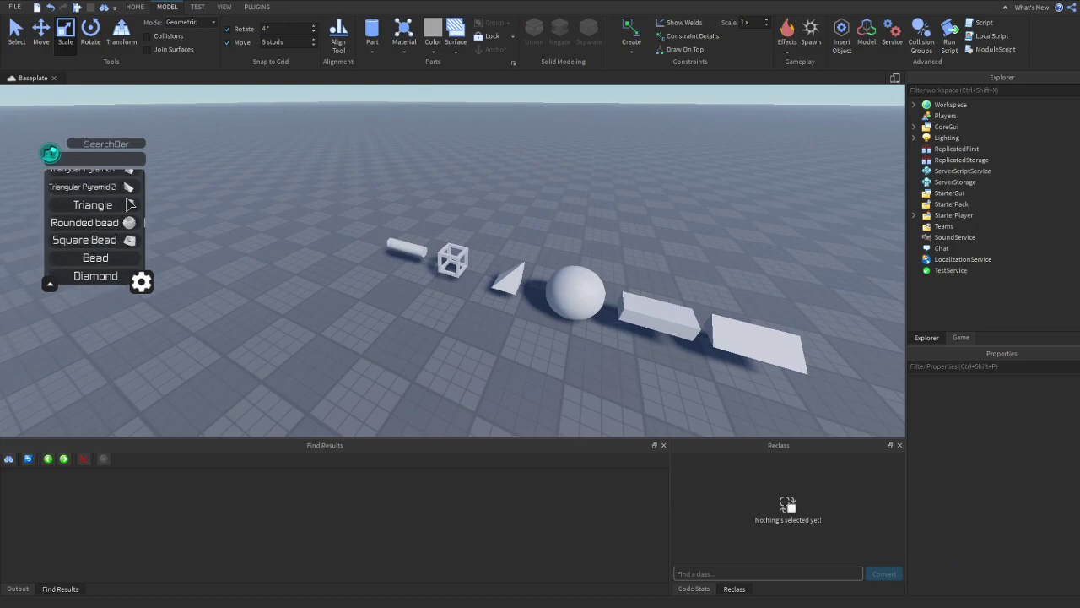
{"action": "scroll", "coordinate": [103, 220], "scroll_direction": "up", "scroll_amount": 10}
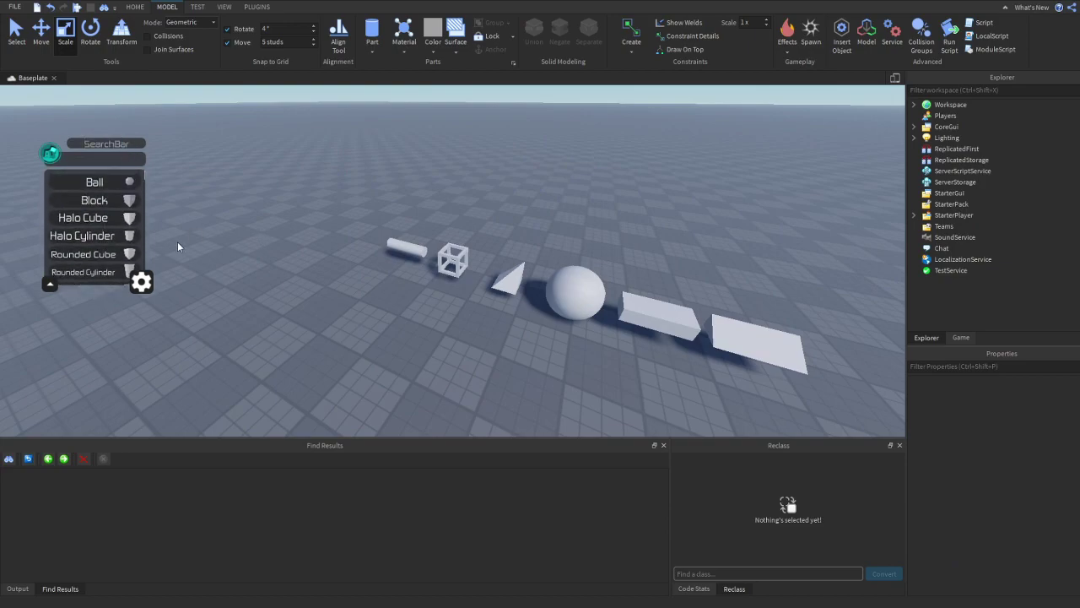
Open the plugin's part settings and set the Transparency for new parts to 0.5
{"action": "left_click", "coordinate": [142, 283]}
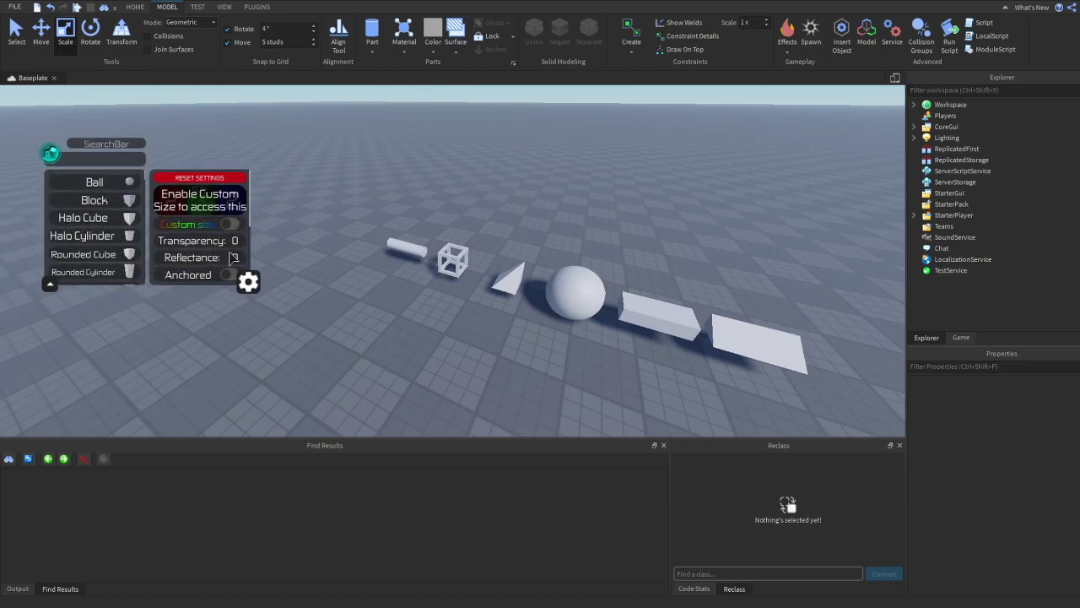
{"action": "right_click_drag", "start_coordinate": [306, 222], "coordinate": [307, 222]}
{"action": "left_click", "coordinate": [234, 244]}
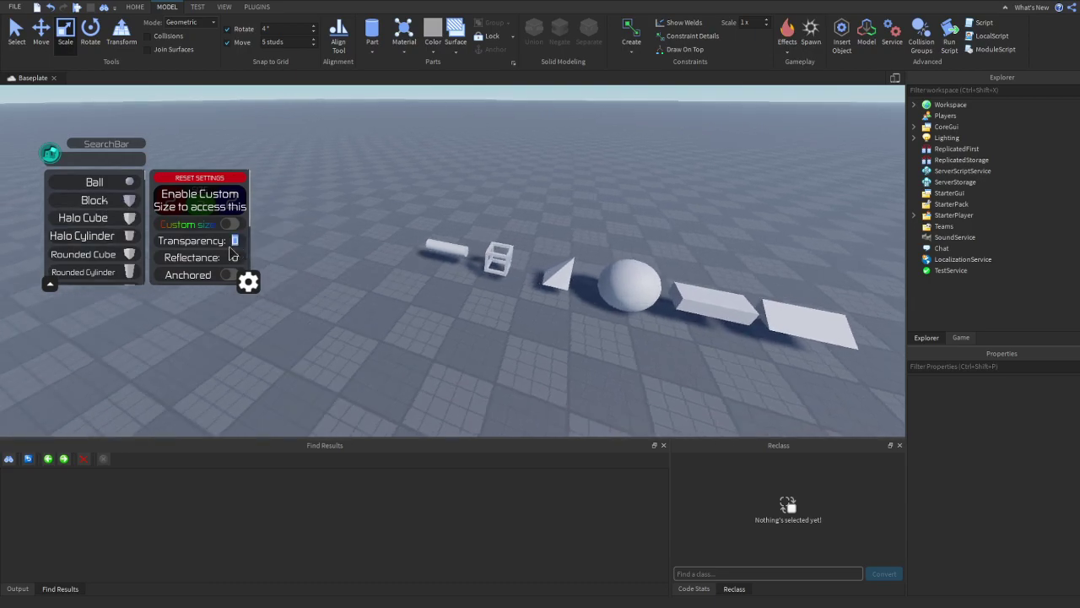
{"action": "type", "text": "05"}
Insert a Block to test the transparency setting, move it across the baseplate and delete it
{"action": "left_click", "coordinate": [91, 198]}
{"action": "key", "text": "f"}
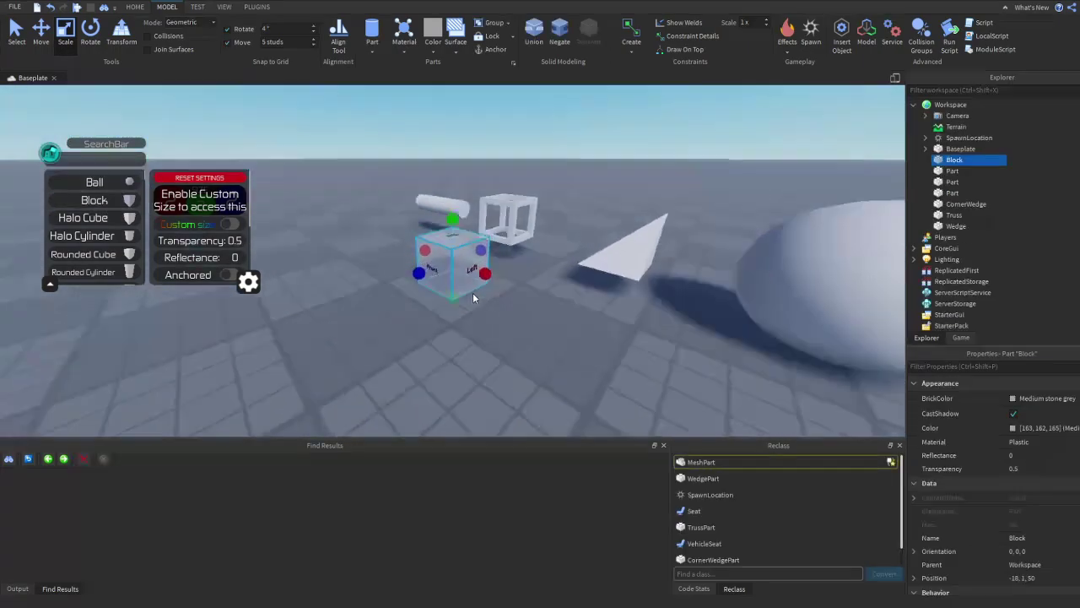
{"action": "key", "text": "ctrl+1"}
{"action": "left_click_drag", "start_coordinate": [474, 270], "coordinate": [245, 325]}
{"action": "key", "text": "Delete"}
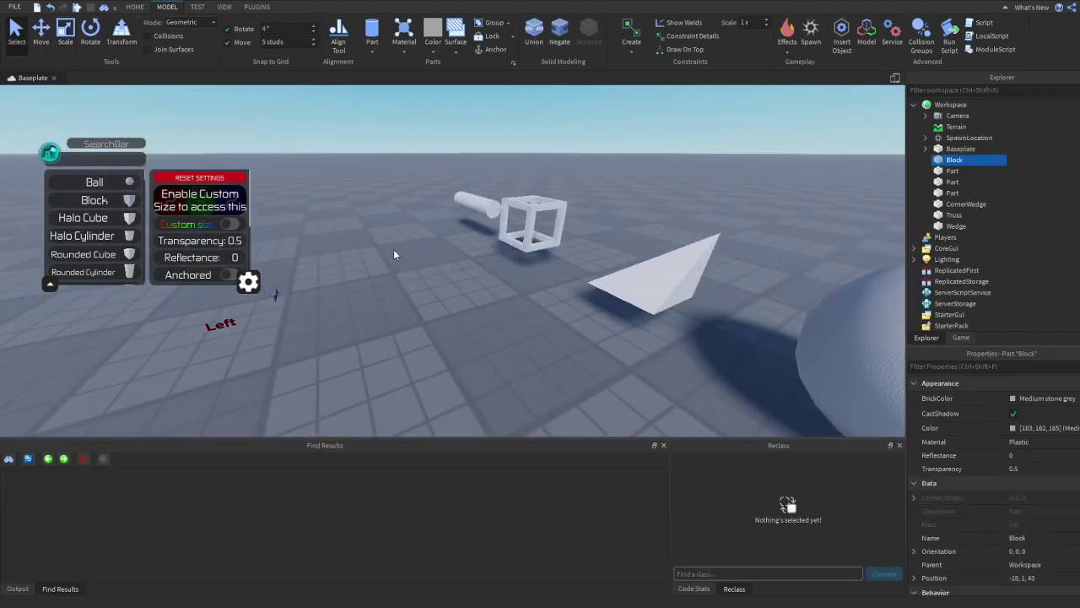
Set the Reflectance for new parts to 1 and test it on an inserted Block, deleting the Block after viewing
{"action": "left_click", "coordinate": [135, 6]}
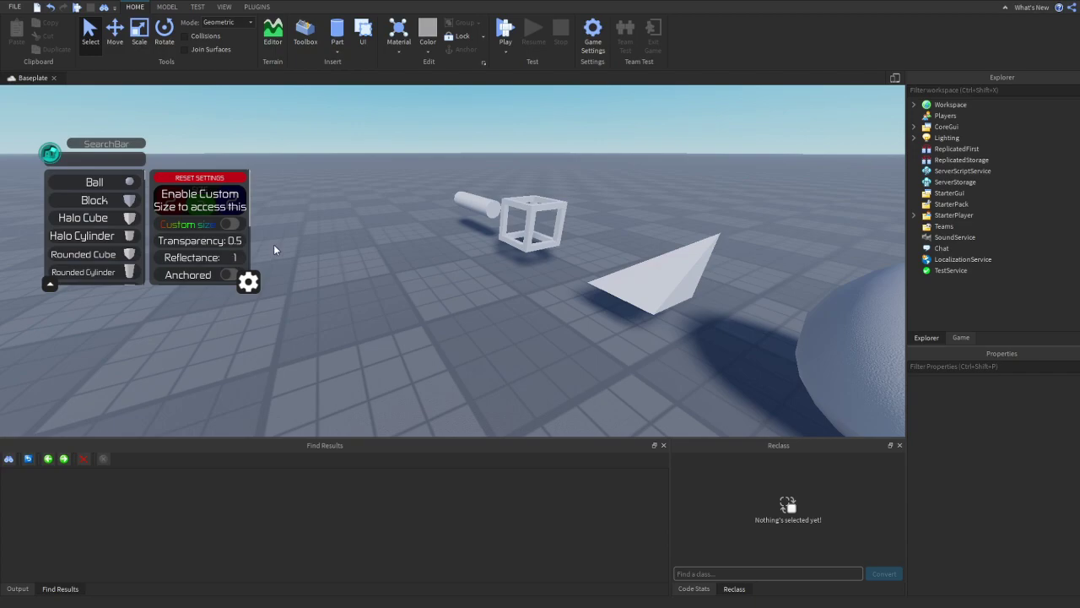
{"action": "left_click", "coordinate": [96, 202]}
{"action": "left_click", "coordinate": [464, 270]}
{"action": "right_click_drag", "start_coordinate": [463, 271], "coordinate": [528, 285]}
{"action": "key", "text": "w"}
{"action": "key", "text": "s"}
{"action": "key", "text": "Delete"}
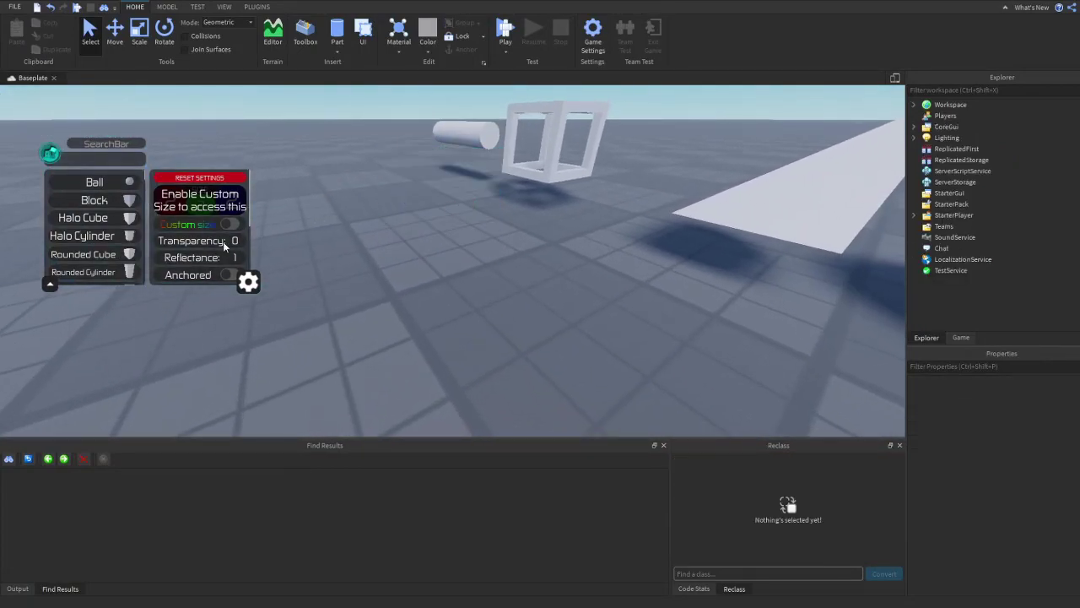
Enable Anchored and Materials in the part settings, choose Concrete, and insert a Block with these settings
{"action": "scroll", "coordinate": [224, 228], "scroll_direction": "down", "scroll_amount": 5}
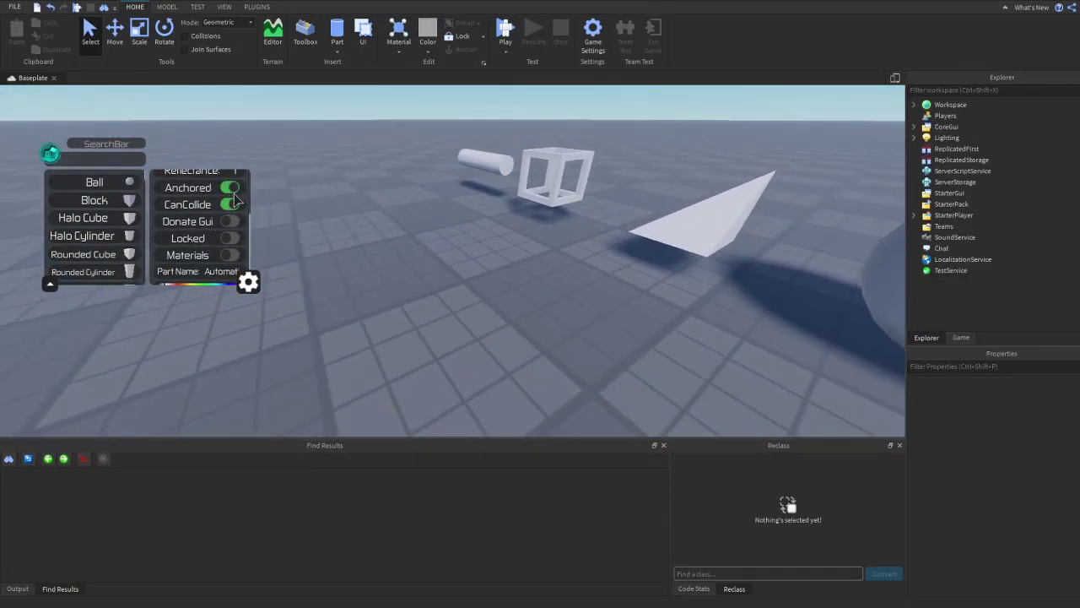
{"action": "left_click", "coordinate": [230, 256]}
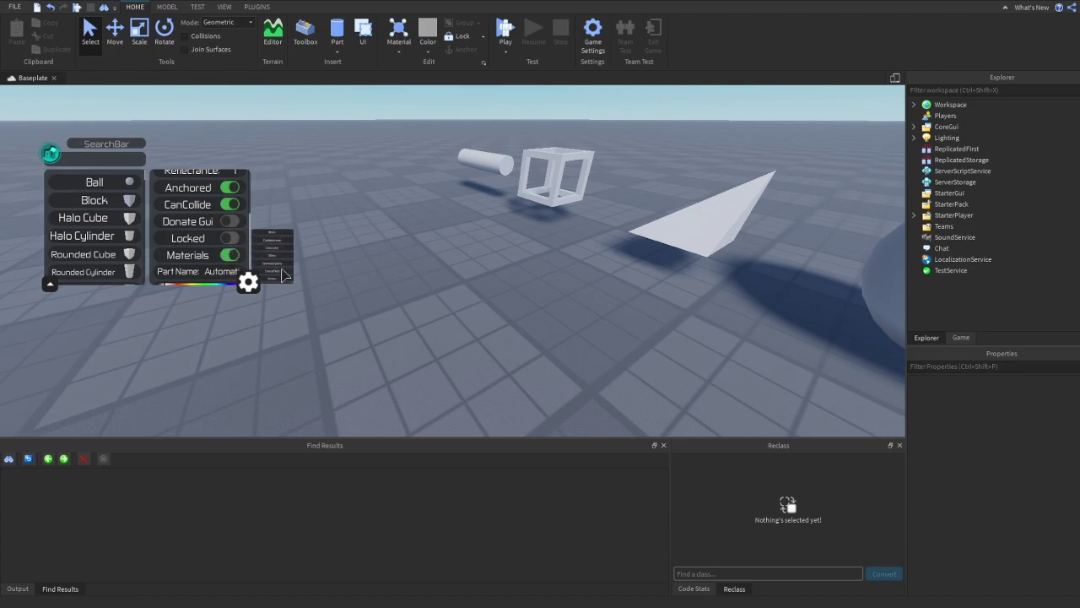
{"action": "scroll", "coordinate": [297, 277], "scroll_direction": "up", "scroll_amount": 3}
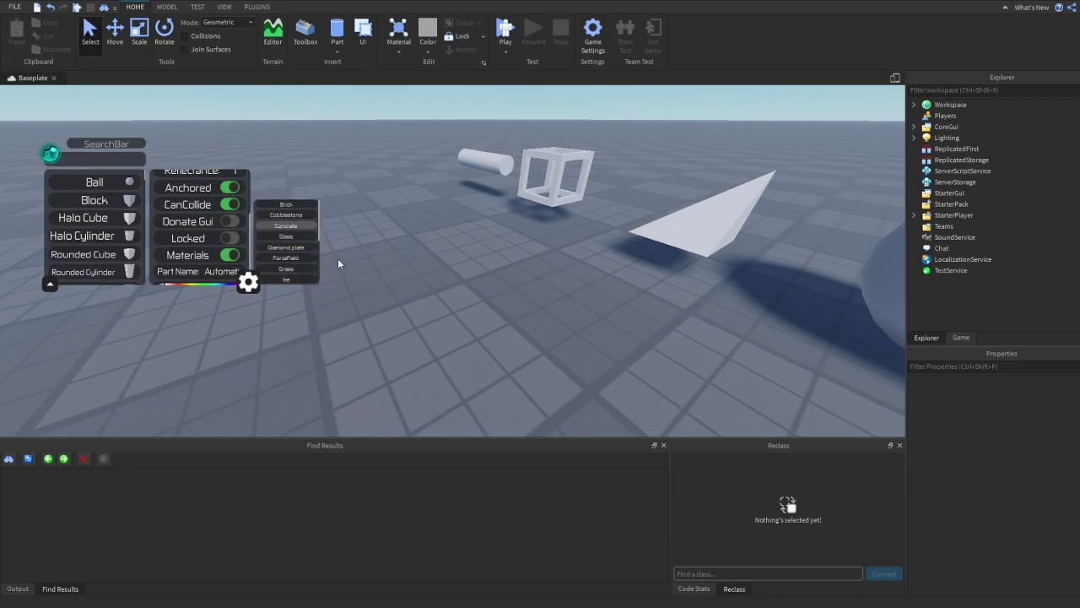
{"action": "left_click", "coordinate": [94, 200]}
{"action": "scroll", "coordinate": [429, 272], "scroll_direction": "down", "scroll_amount": 4}
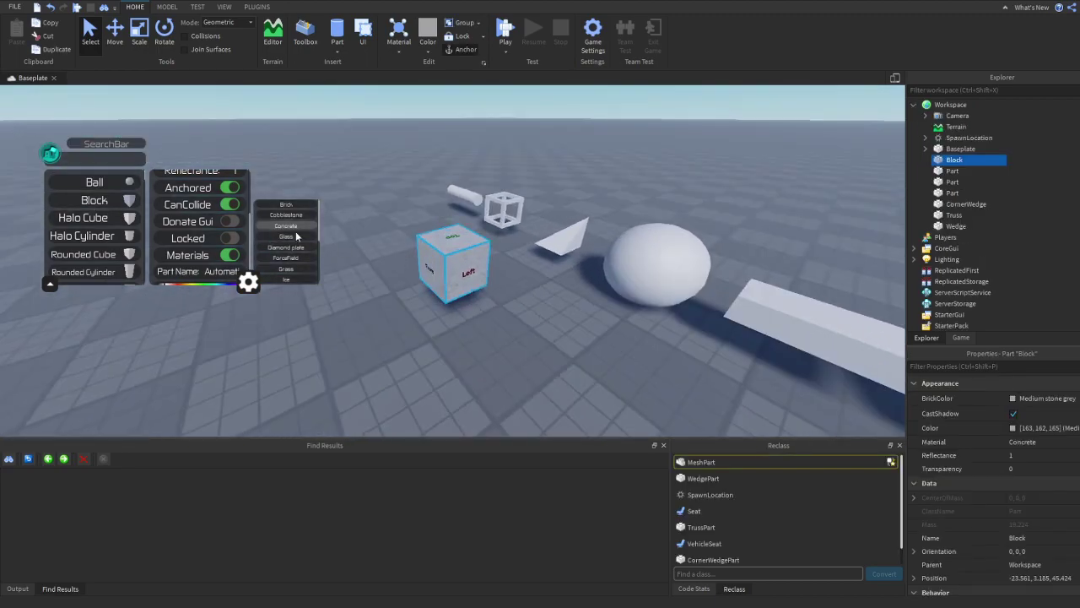
Choose Brick as the material for new parts and test it on an inserted Block, deleting the test Blocks after viewing
{"action": "left_click", "coordinate": [293, 206]}
{"action": "left_click", "coordinate": [100, 200]}
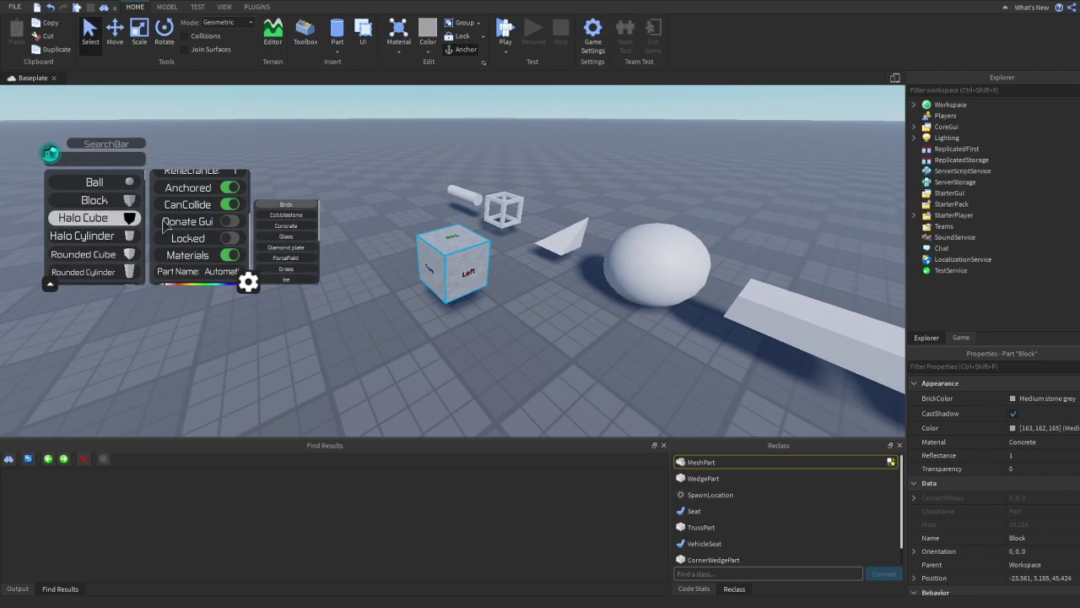
{"action": "left_click_drag", "start_coordinate": [449, 265], "coordinate": [339, 299]}
{"action": "key", "text": "Delete"}
{"action": "left_click", "coordinate": [430, 270]}
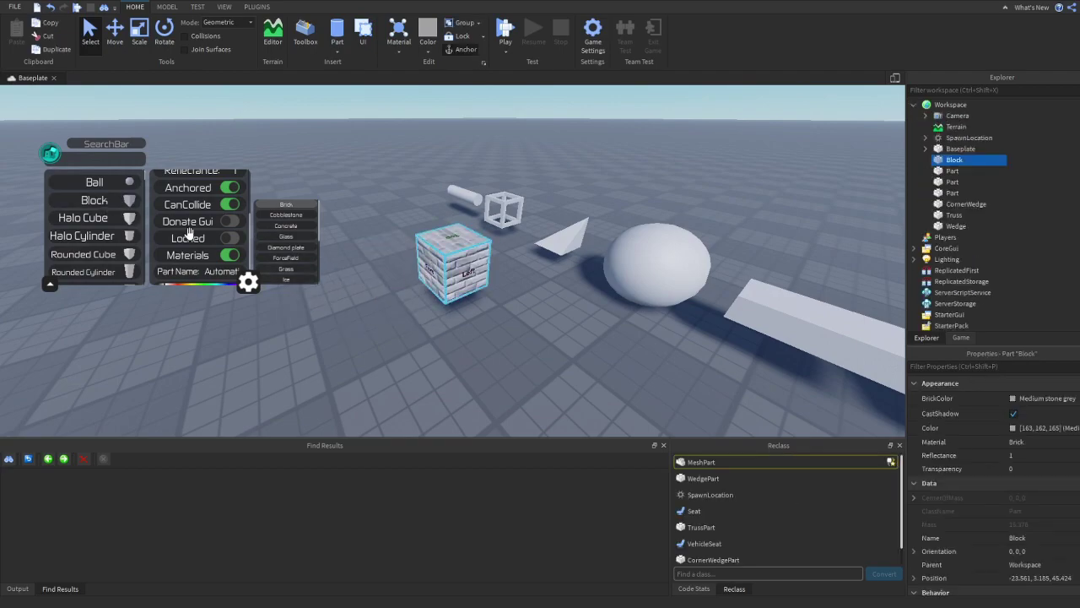
{"action": "key", "text": "Delete"}
Turn off Materials, set the part name for new parts to Walls, and test it on an inserted Ball that is deleted again
{"action": "left_click", "coordinate": [230, 256]}
{"action": "scroll", "coordinate": [230, 253], "scroll_direction": "down", "scroll_amount": 2}
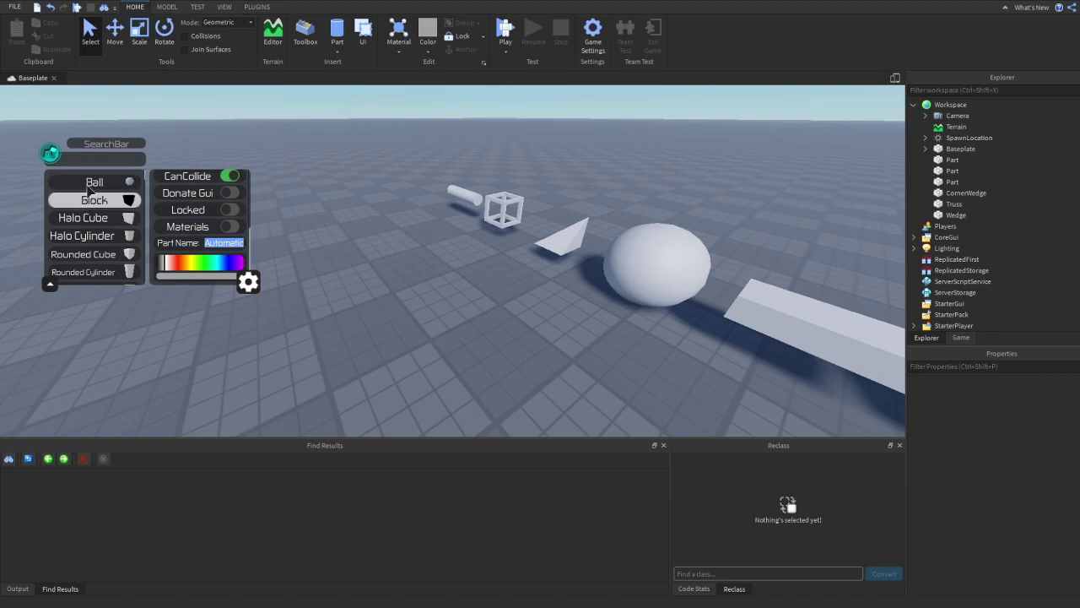
{"action": "scroll", "coordinate": [95, 211], "scroll_direction": "down", "scroll_amount": 3}
{"action": "scroll", "coordinate": [95, 224], "scroll_direction": "up", "scroll_amount": 3}
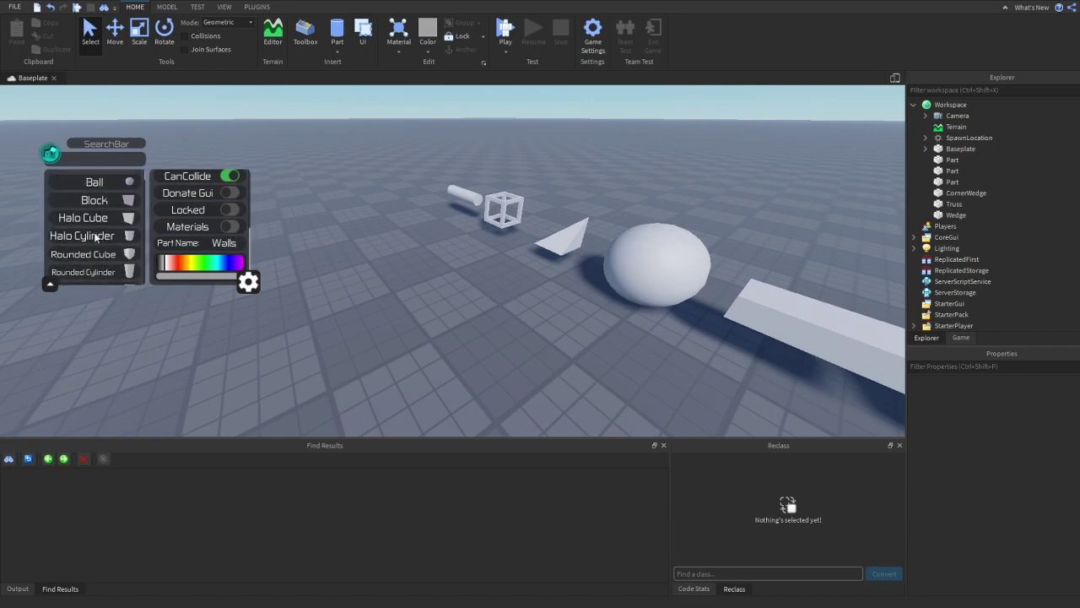
{"action": "left_click", "coordinate": [95, 181]}
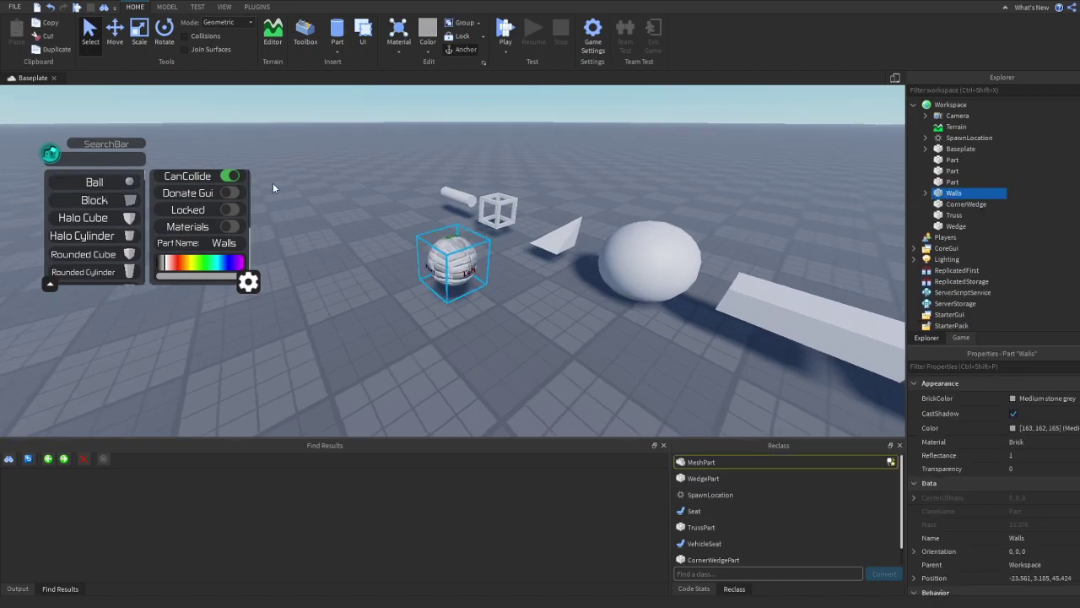
{"action": "key", "text": "Delete"}
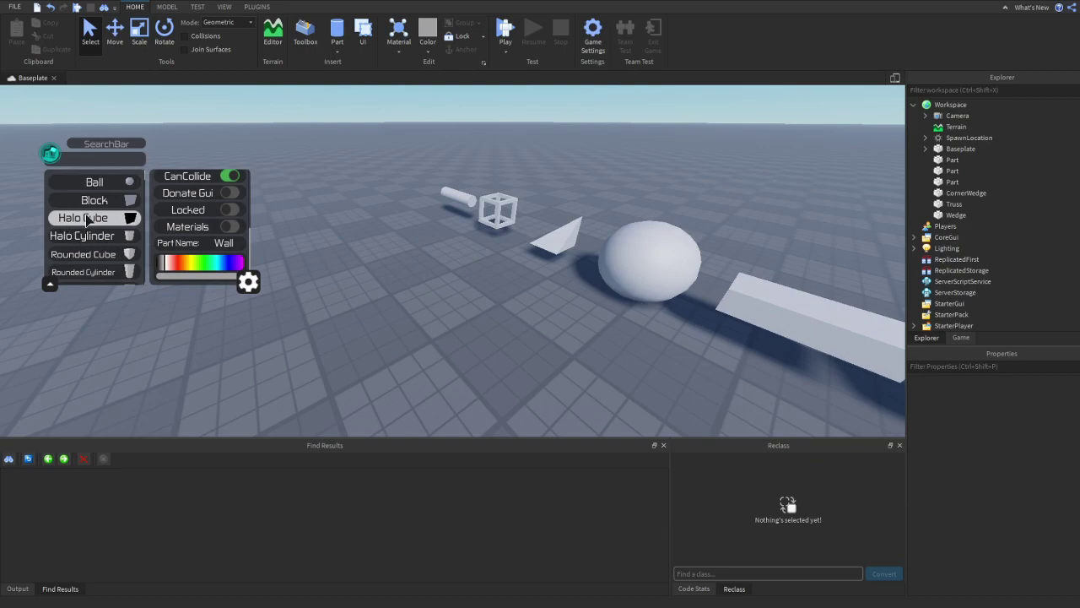
Set the part name to Wall and test it by inserting a Block and a Halo Cylinder, deleting both
{"action": "left_click", "coordinate": [95, 200]}
{"action": "left_click", "coordinate": [945, 194]}
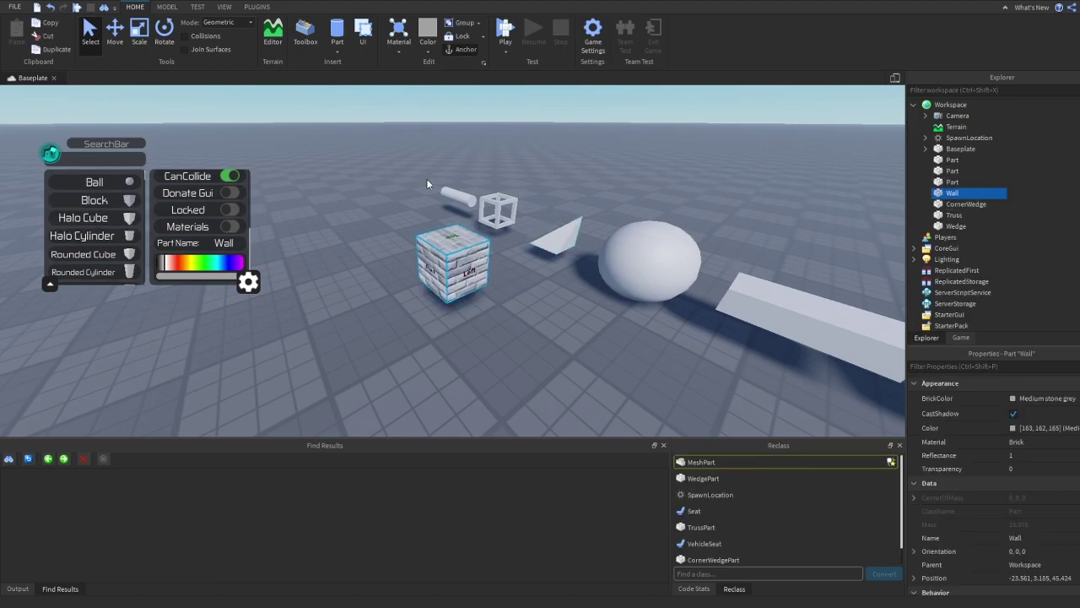
{"action": "left_click", "coordinate": [82, 235]}
{"action": "left_click", "coordinate": [457, 267]}
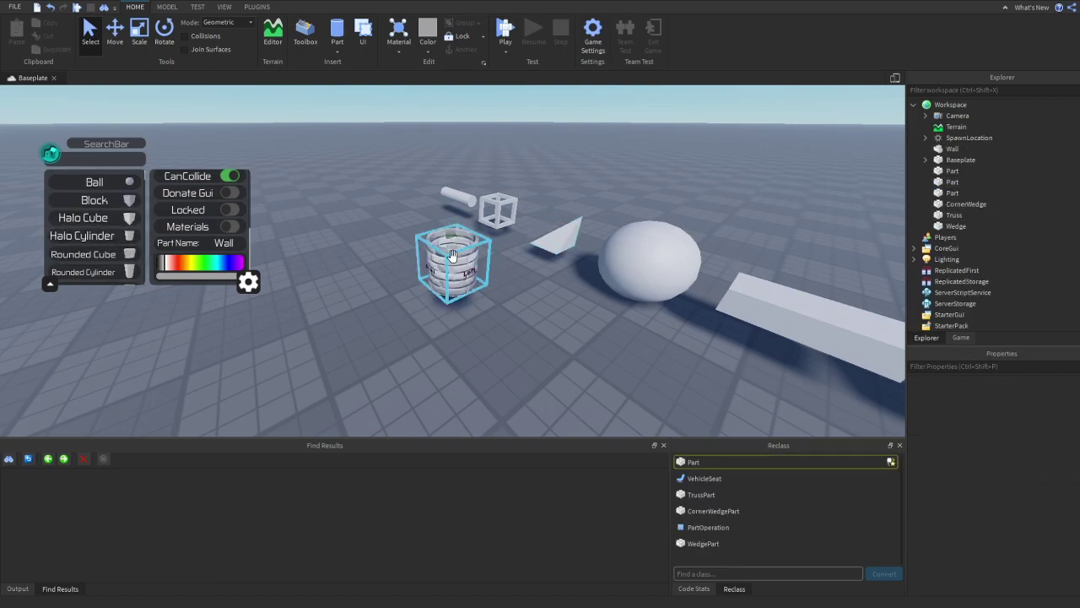
{"action": "key", "text": "Delete"}
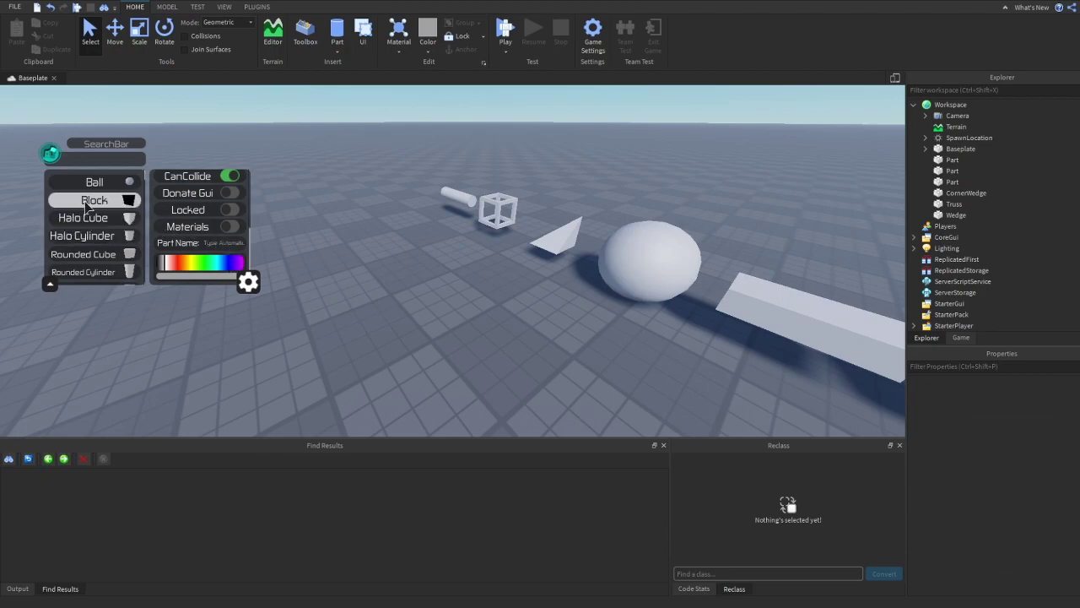
Insert and delete a Block with an empty part name, and another with the part name set back to Automatic
{"action": "left_click", "coordinate": [86, 200]}
{"action": "left_click", "coordinate": [454, 263]}
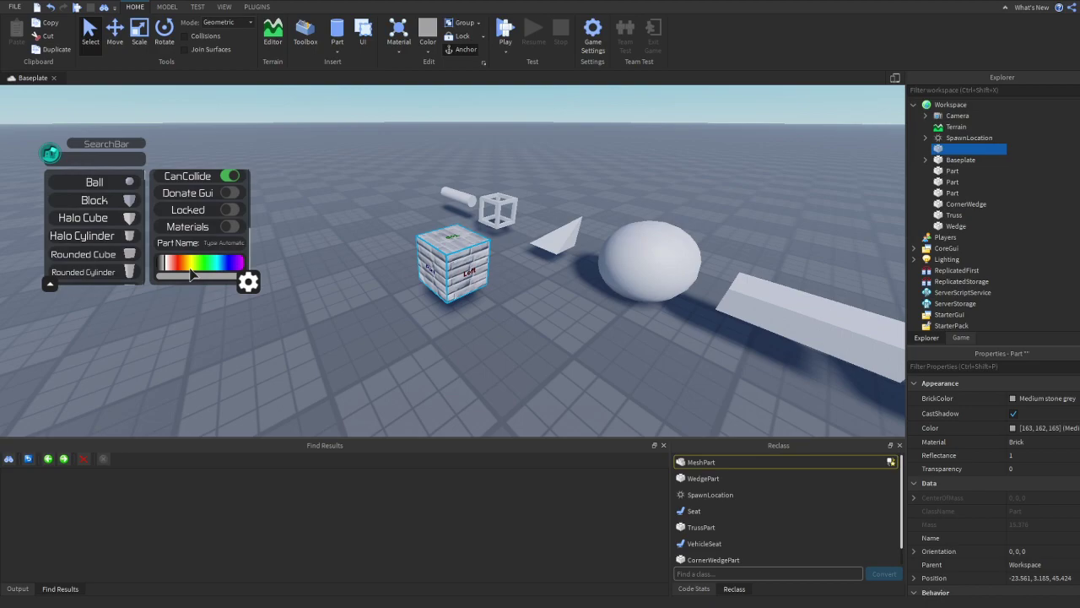
{"action": "key", "text": "Delete"}
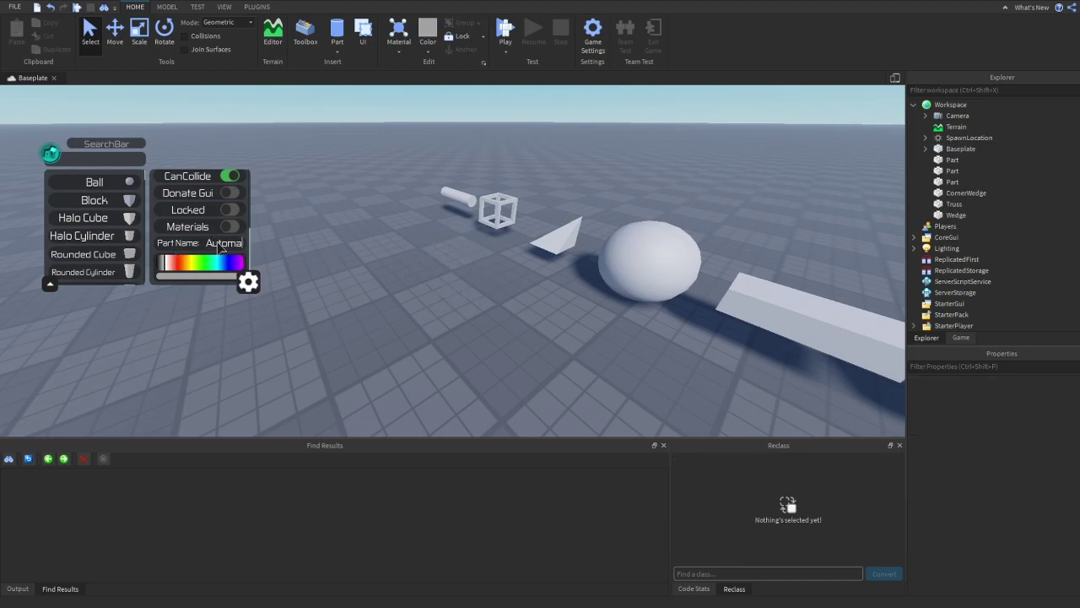
{"action": "left_click", "coordinate": [116, 202]}
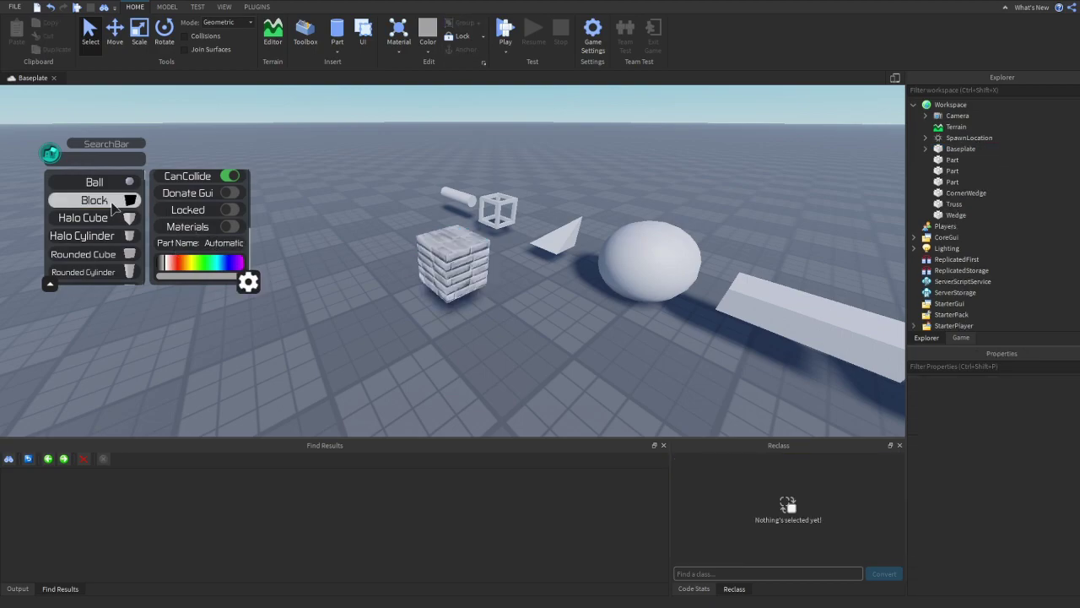
{"action": "left_click", "coordinate": [422, 266]}
{"action": "key", "text": "Delete"}
Choose red as the color for new parts and test it on an inserted Block, deleting the Block after viewing
{"action": "left_click", "coordinate": [182, 265]}
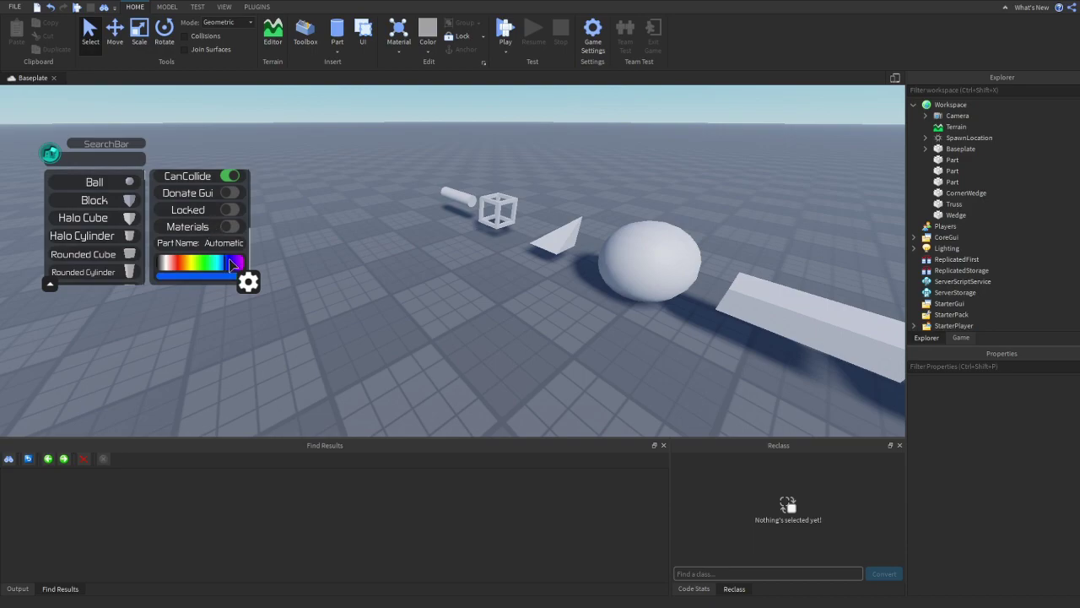
{"action": "left_click", "coordinate": [95, 200]}
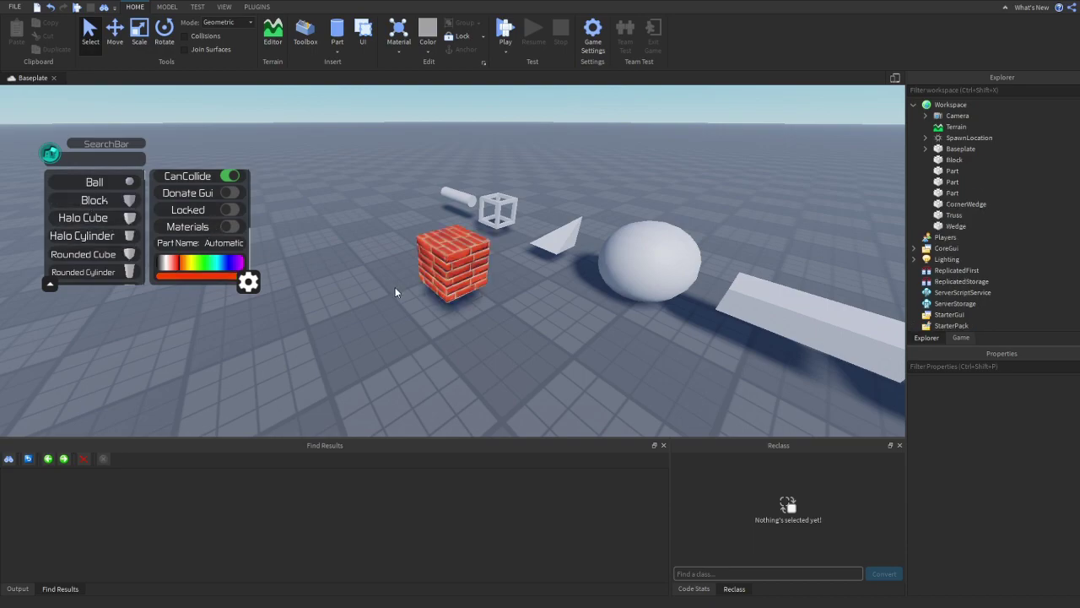
{"action": "left_click", "coordinate": [483, 291]}
{"action": "key", "text": "f"}
{"action": "key", "text": "Delete"}
Reset all part settings with confirmation and check the defaults on an inserted Block that is deleted again
{"action": "scroll", "coordinate": [208, 245], "scroll_direction": "up", "scroll_amount": 3}
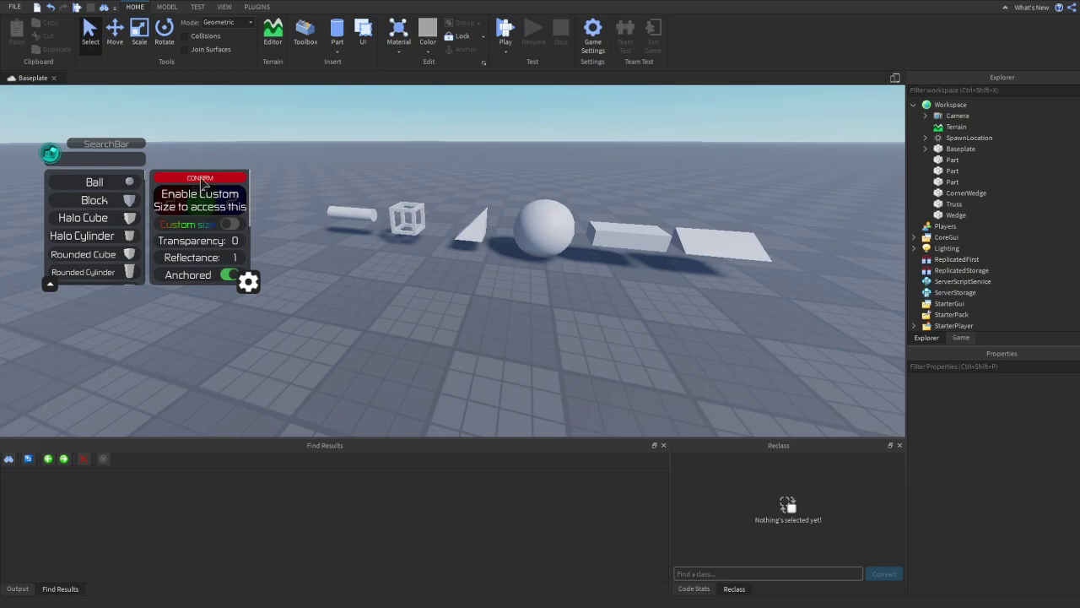
{"action": "scroll", "coordinate": [192, 195], "scroll_direction": "up", "scroll_amount": 3}
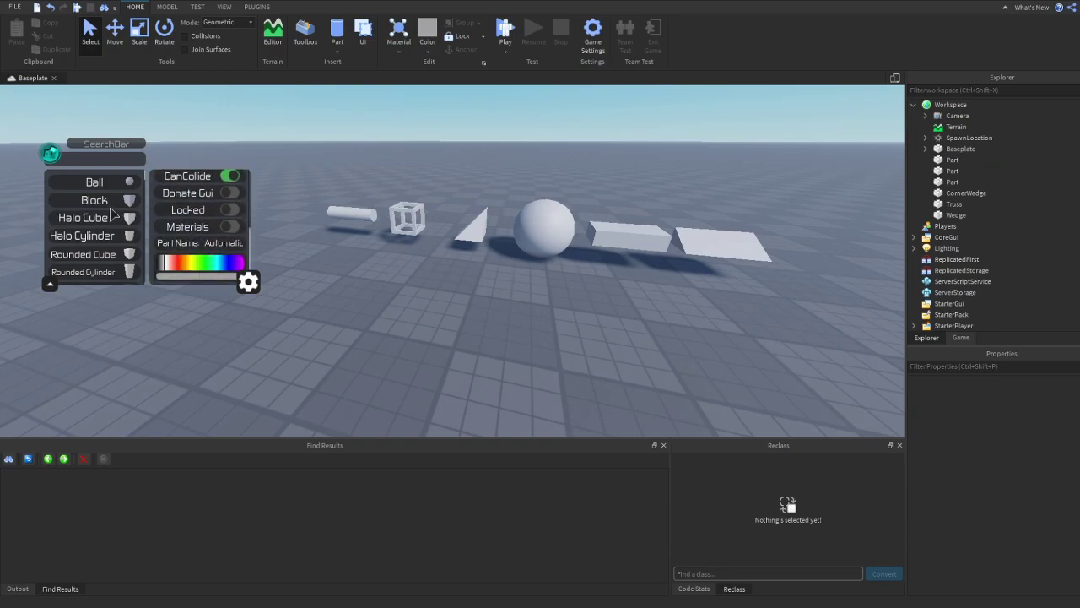
{"action": "left_click", "coordinate": [95, 200]}
{"action": "left_click", "coordinate": [440, 262]}
{"action": "key", "text": "Delete"}
{"action": "scroll", "coordinate": [228, 236], "scroll_direction": "down", "scroll_amount": 3}
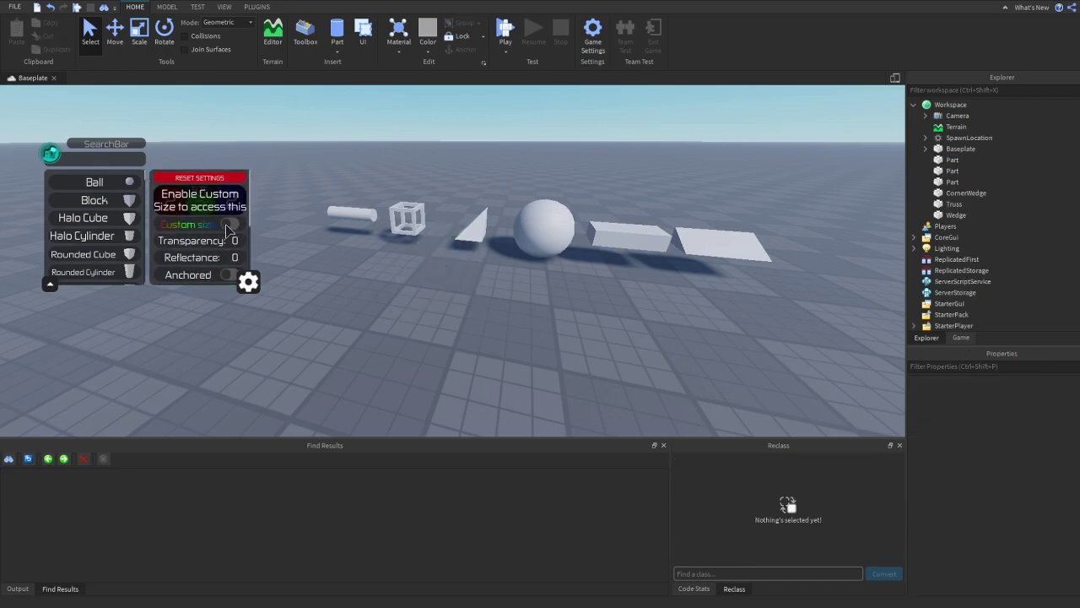
Look through the plugin's shape list, enable Custom size, and set the size of new parts to 5, 10, 7
{"action": "right_click_drag", "start_coordinate": [437, 255], "coordinate": [432, 269]}
{"action": "scroll", "coordinate": [432, 268], "scroll_direction": "down", "scroll_amount": 2}
{"action": "scroll", "coordinate": [99, 245], "scroll_direction": "down", "scroll_amount": 8}
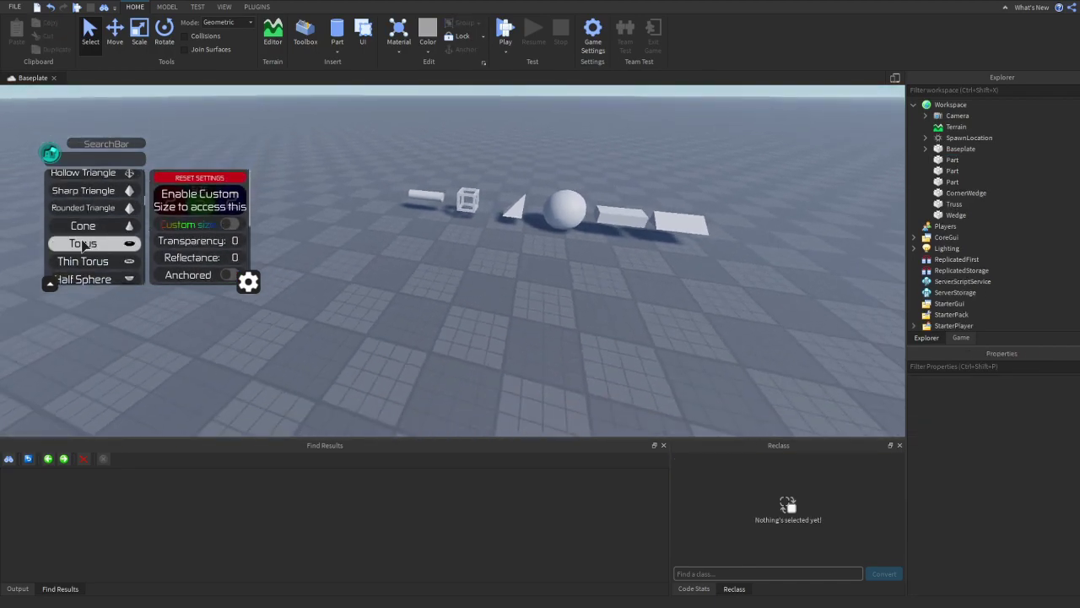
{"action": "scroll", "coordinate": [76, 233], "scroll_direction": "down", "scroll_amount": 3}
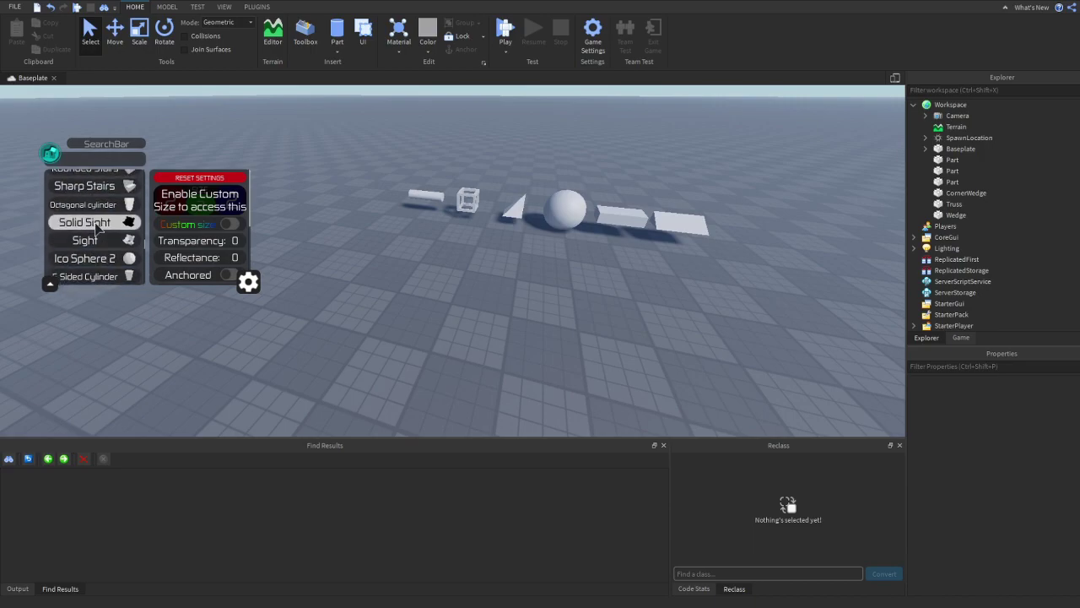
{"action": "left_click", "coordinate": [229, 225]}
{"action": "left_click", "coordinate": [229, 225]}
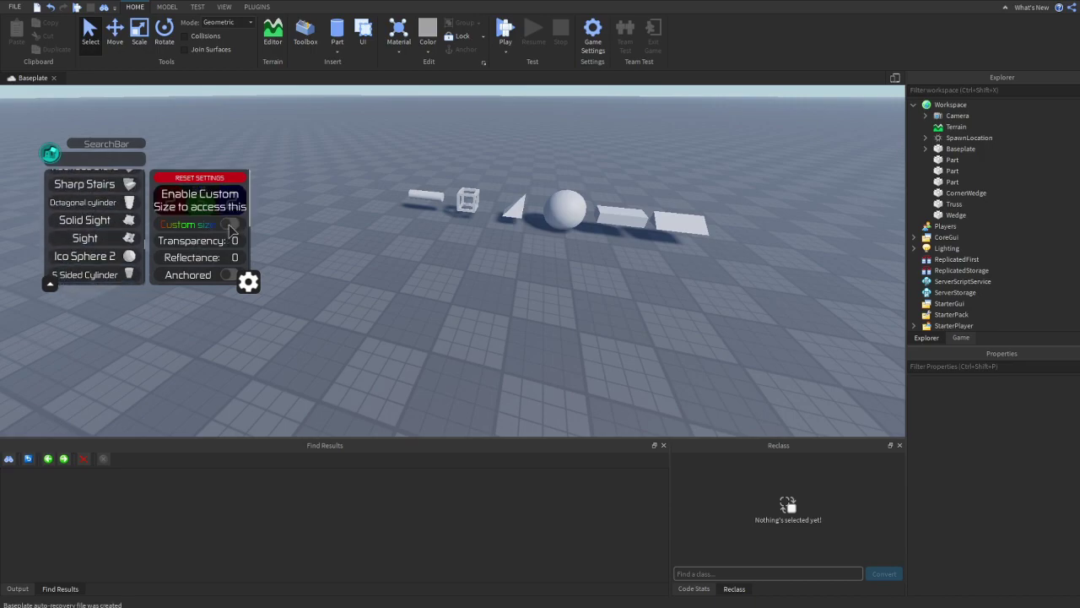
{"action": "left_click", "coordinate": [229, 225]}
{"action": "type", "text": "5"}
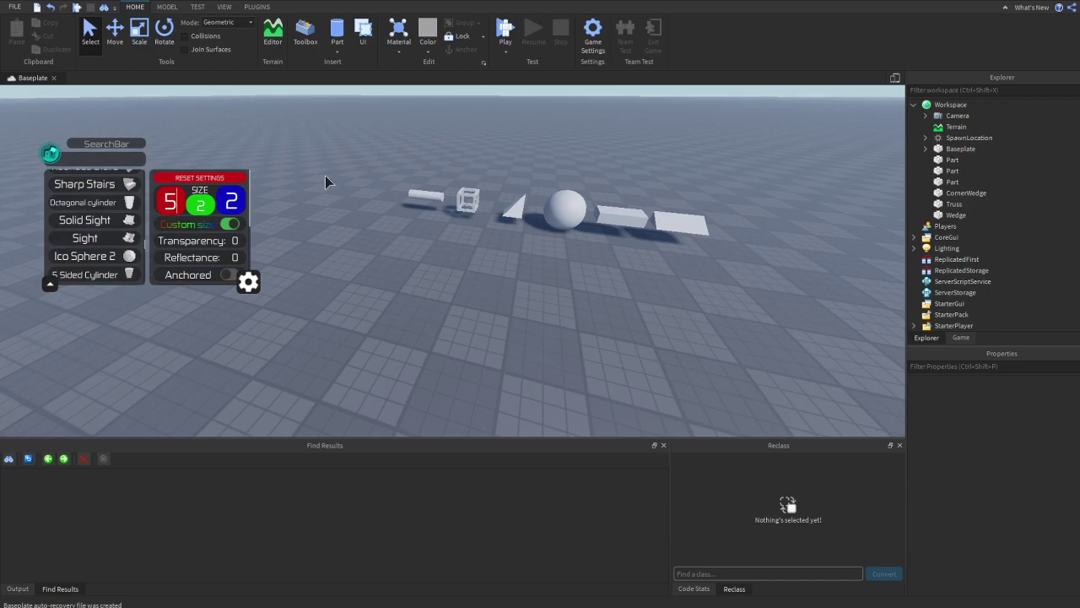
{"action": "left_click", "coordinate": [217, 205]}
{"action": "type", "text": "2"}
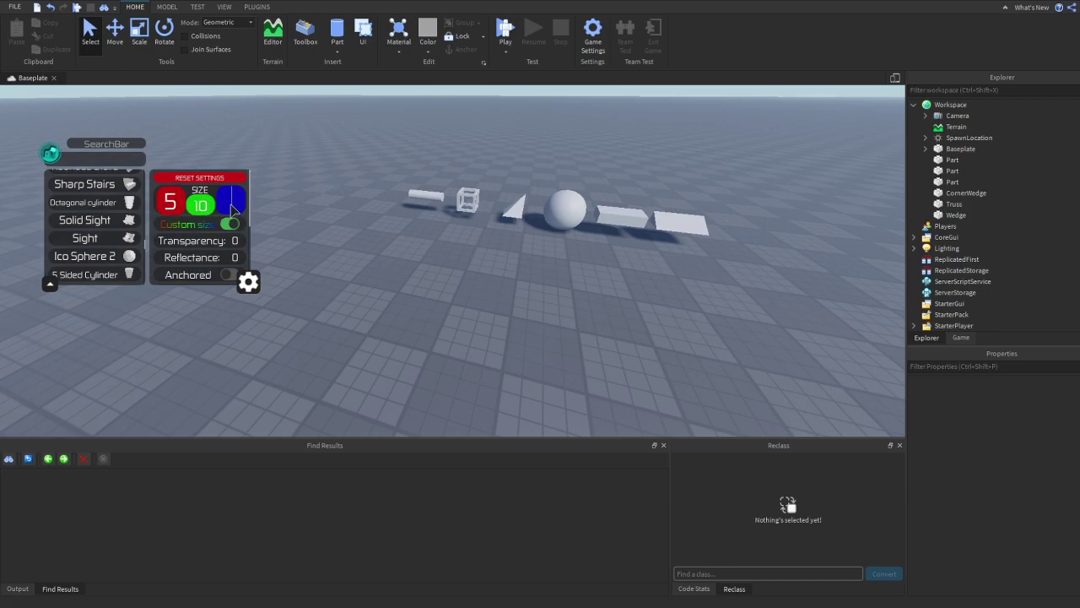
{"action": "scroll", "coordinate": [93, 224], "scroll_direction": "up", "scroll_amount": 10}
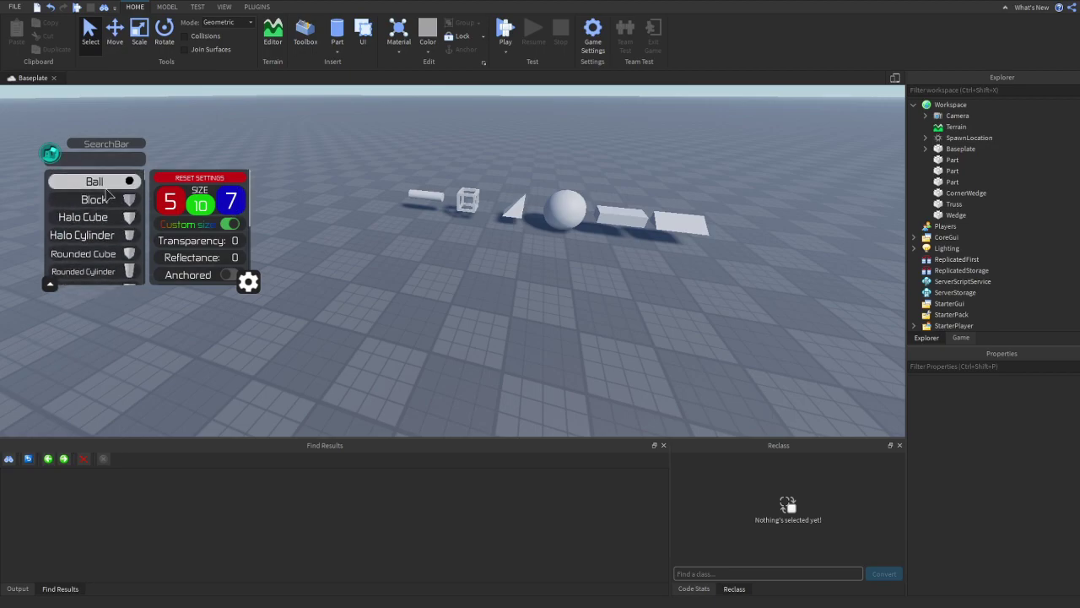
Insert a Ball and a Block with the custom size and delete both after viewing them
{"action": "left_click", "coordinate": [95, 183]}
{"action": "left_click", "coordinate": [107, 203]}
{"action": "right_click_drag", "start_coordinate": [405, 287], "coordinate": [460, 259]}
{"action": "scroll", "coordinate": [422, 294], "scroll_direction": "down", "scroll_amount": 5}
{"action": "left_click", "coordinate": [439, 256]}
{"action": "key", "text": "Delete"}
{"action": "left_click", "coordinate": [425, 241]}
{"action": "key", "text": "Delete"}
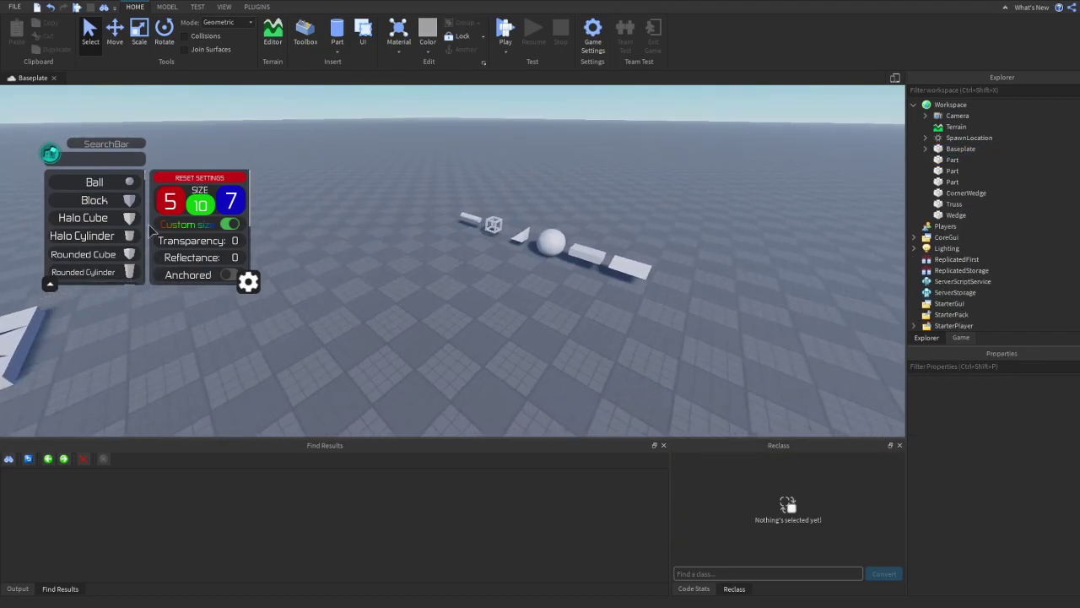
Insert another custom-sized Ball, inspect its stretched shape from several sides, and delete it
{"action": "left_click", "coordinate": [107, 189]}
{"action": "left_click", "coordinate": [461, 333]}
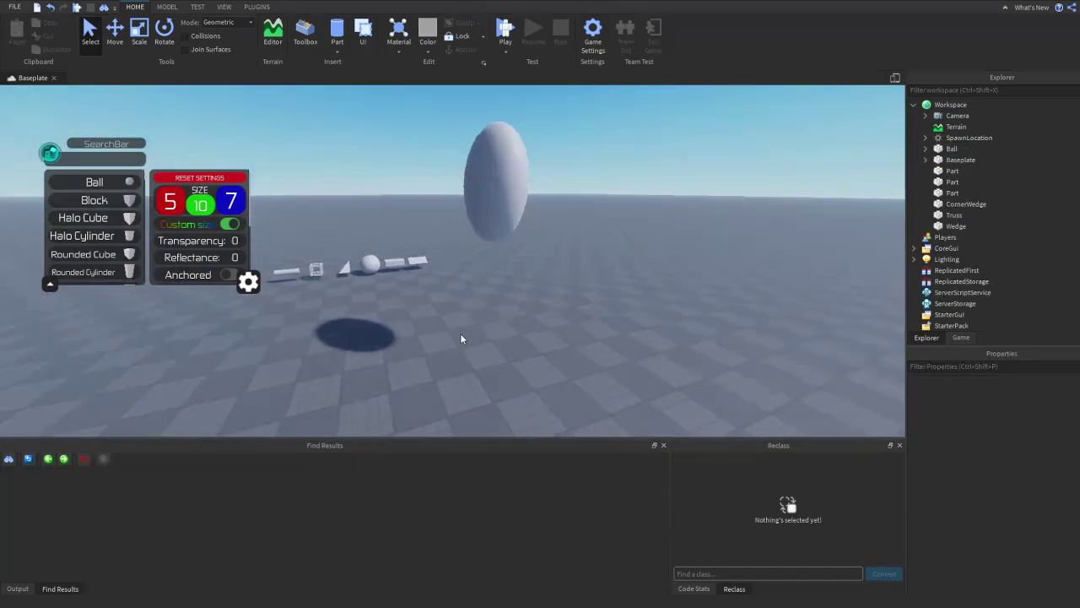
{"action": "left_click", "coordinate": [374, 270]}
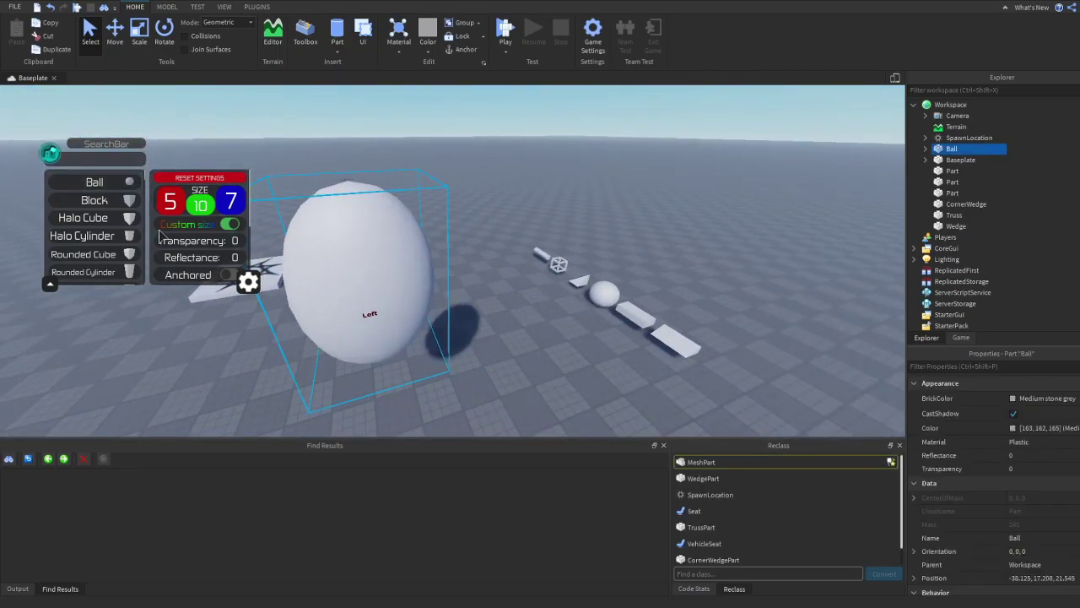
{"action": "key", "text": "Delete"}
Insert a Smooth CornerWedge with the custom size, inspect it, and delete it
{"action": "scroll", "coordinate": [97, 247], "scroll_direction": "down", "scroll_amount": 3}
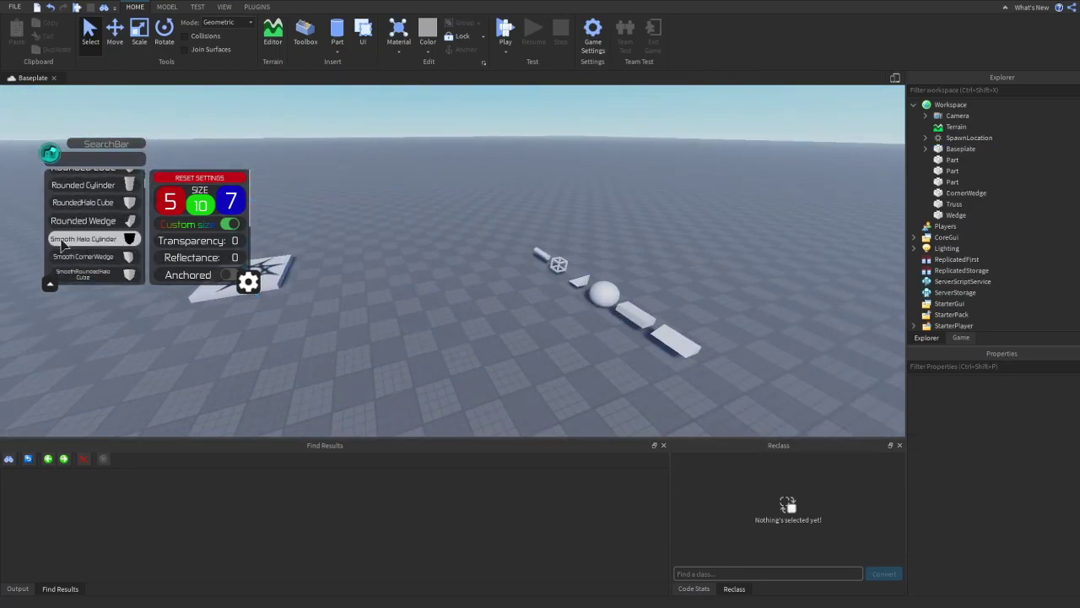
{"action": "left_click", "coordinate": [83, 256]}
{"action": "left_click", "coordinate": [350, 295]}
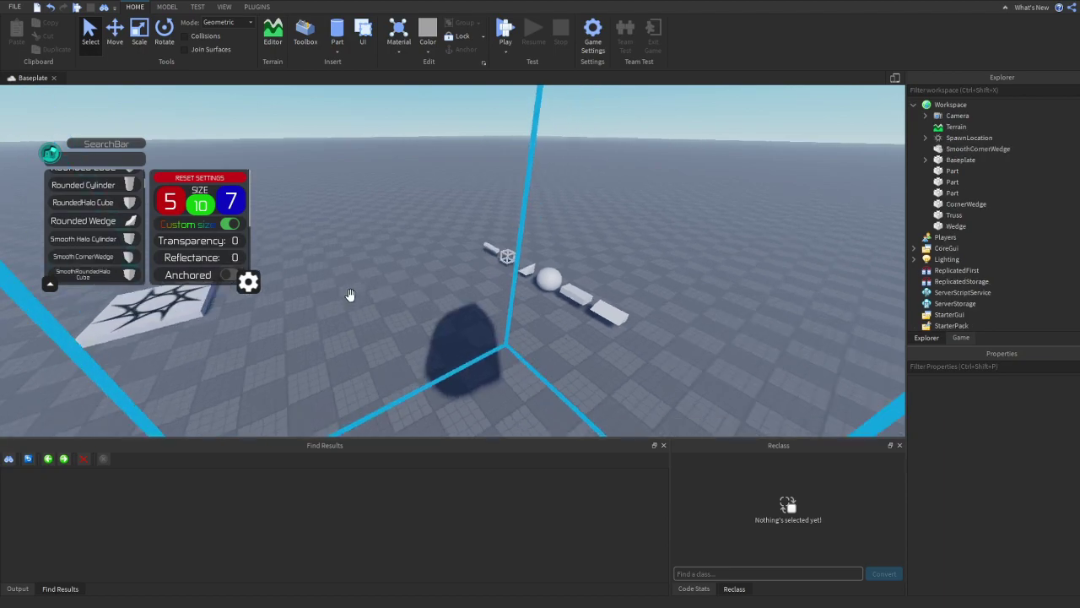
{"action": "right_click_drag", "start_coordinate": [351, 294], "coordinate": [346, 296]}
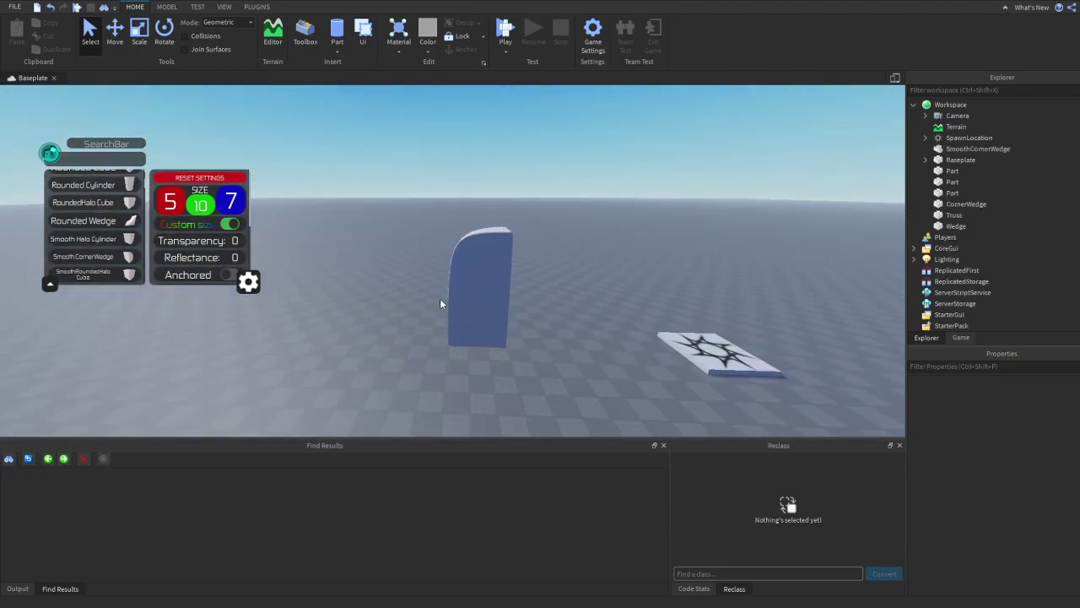
{"action": "left_click", "coordinate": [473, 295]}
{"action": "key", "text": "Delete"}
Insert a Tree from the plugin's shape list, view the whole model, and delete it
{"action": "scroll", "coordinate": [189, 244], "scroll_direction": "down", "scroll_amount": 3}
{"action": "scroll", "coordinate": [102, 235], "scroll_direction": "down", "scroll_amount": 8}
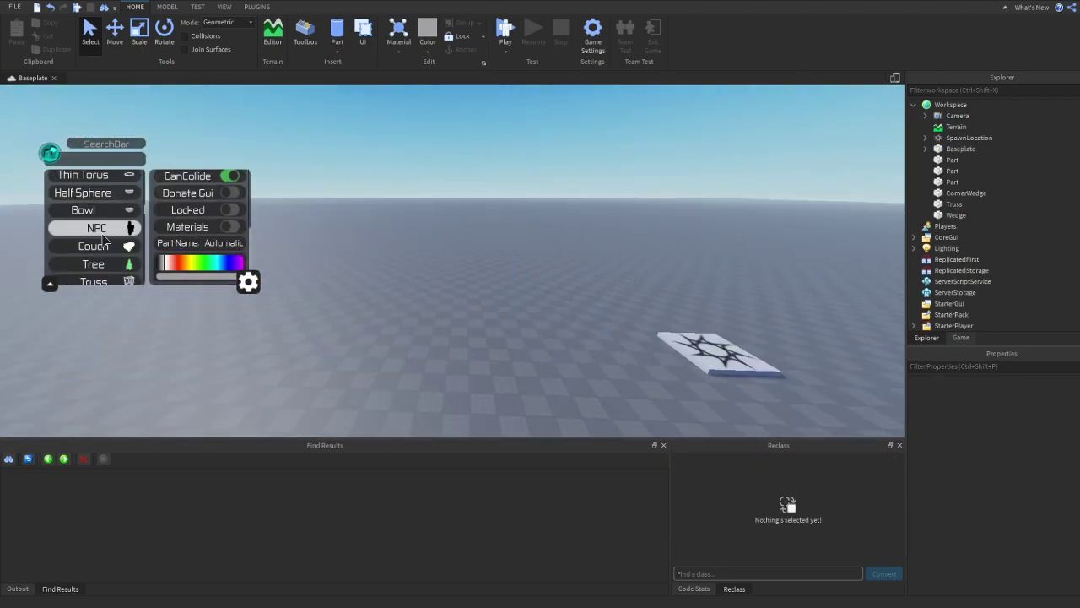
{"action": "left_click", "coordinate": [99, 265]}
{"action": "scroll", "coordinate": [364, 279], "scroll_direction": "down", "scroll_amount": 5}
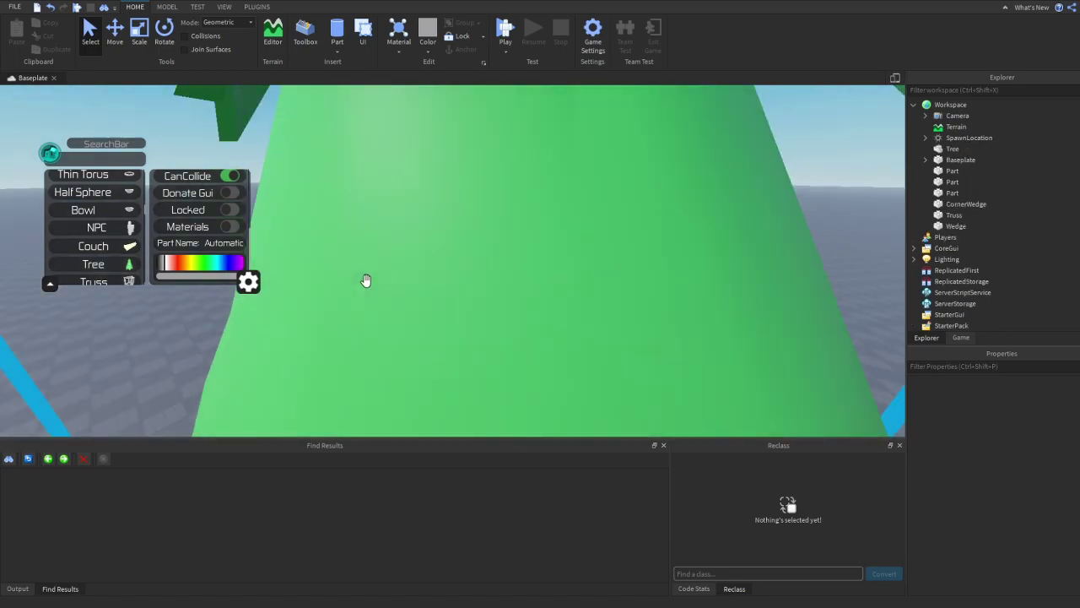
{"action": "right_click_drag", "start_coordinate": [367, 286], "coordinate": [508, 370]}
{"action": "key", "text": "s"}
{"action": "key", "text": "Delete"}
Insert an NPC, a Couch and a Tree and arrange them side by side on the baseplate
{"action": "left_click", "coordinate": [96, 227]}
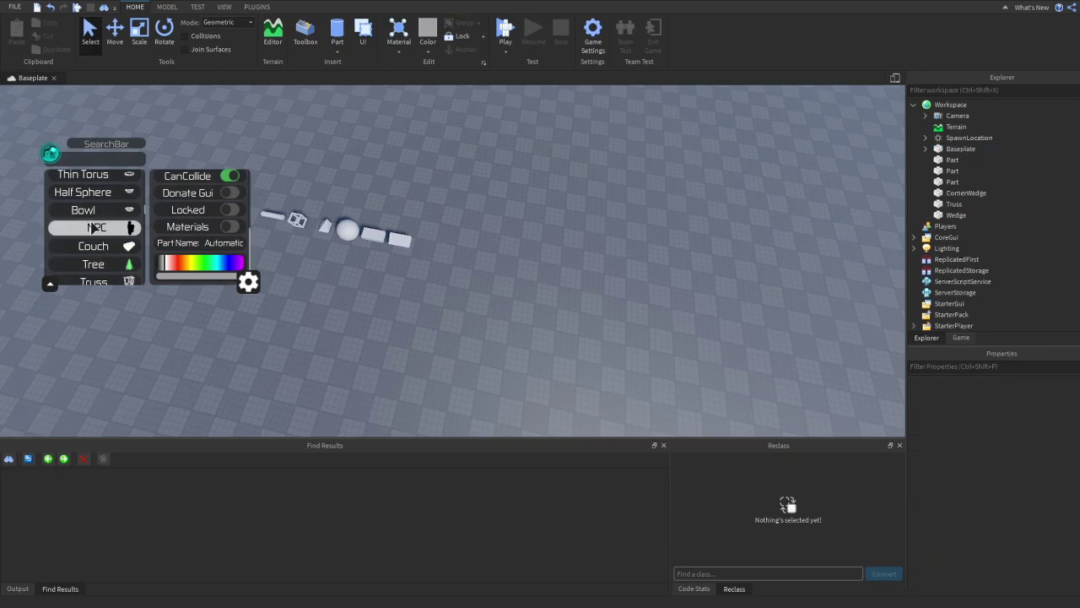
{"action": "left_click", "coordinate": [460, 321]}
{"action": "key", "text": "f"}
{"action": "right_click_drag", "start_coordinate": [427, 294], "coordinate": [455, 319]}
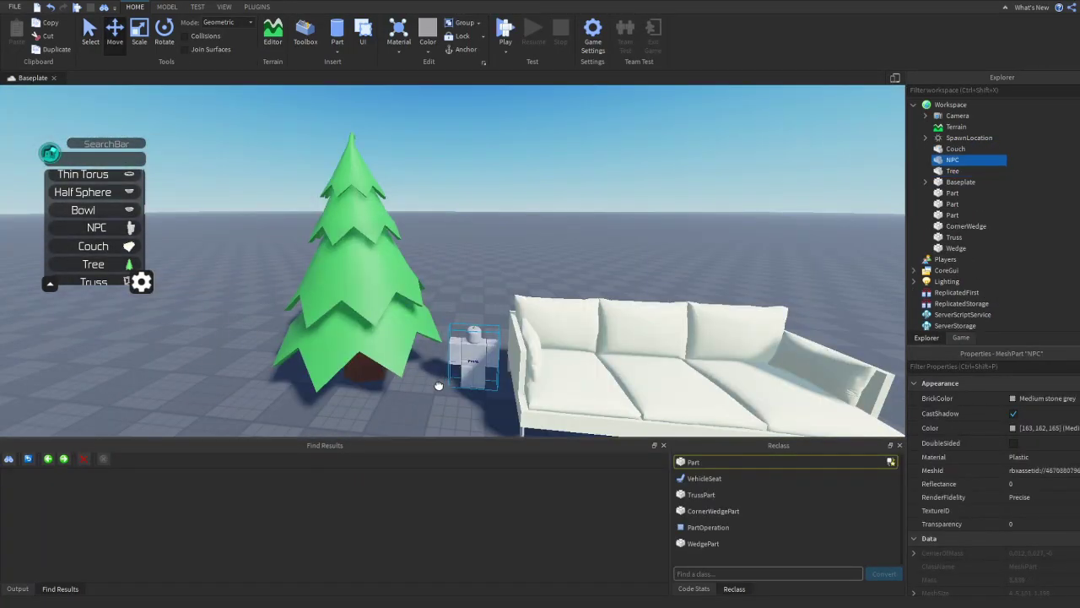
Activate the Move tool for the selected NPC and reposition the plugin window in the viewport
{"action": "key", "text": "ctrl+2"}
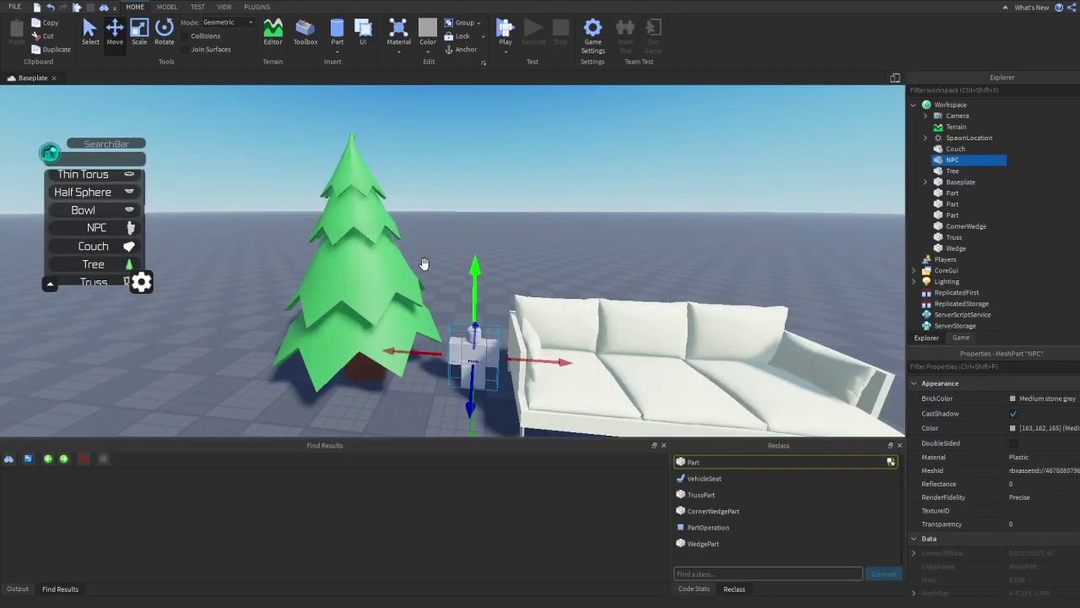
{"action": "scroll", "coordinate": [126, 239], "scroll_direction": "up", "scroll_amount": 5}
{"action": "left_click_drag", "start_coordinate": [119, 162], "coordinate": [209, 151]}
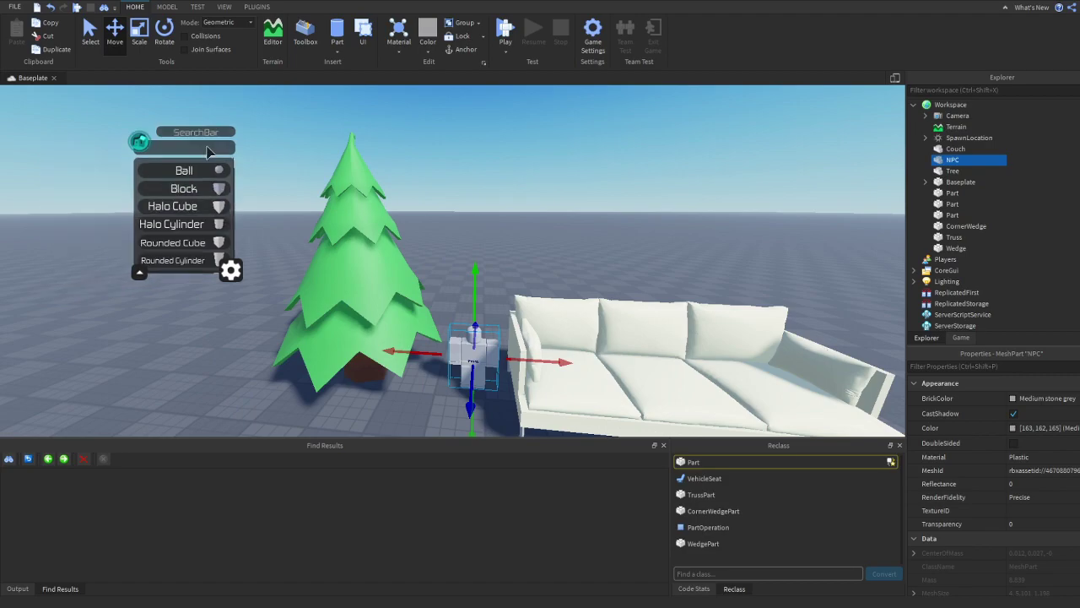
Collapse the Parts plugin window and restore it
{"action": "left_click", "coordinate": [139, 273]}
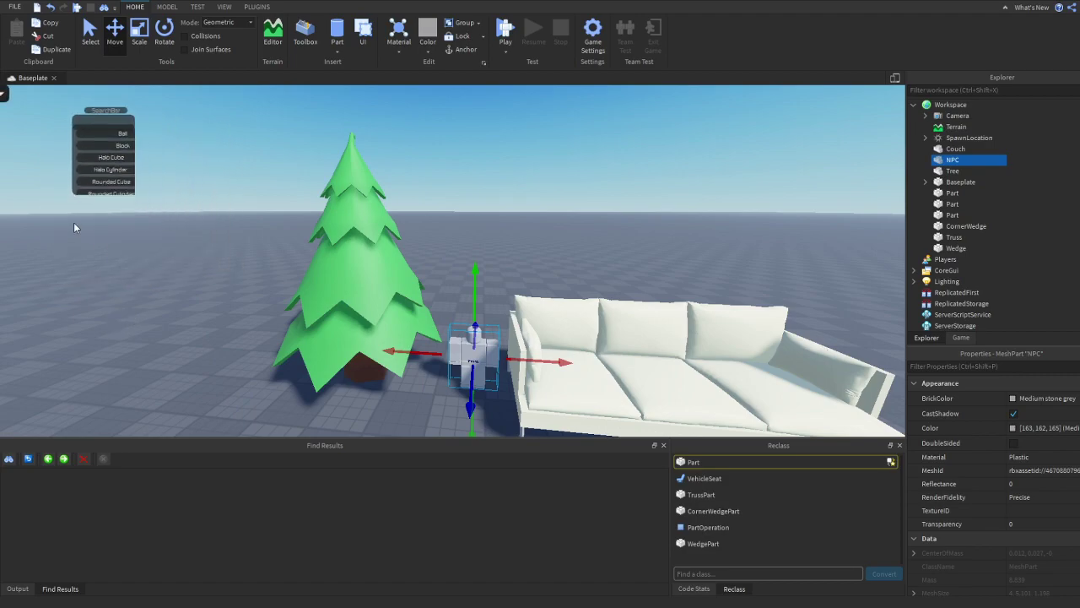
{"action": "left_click", "coordinate": [8, 97]}
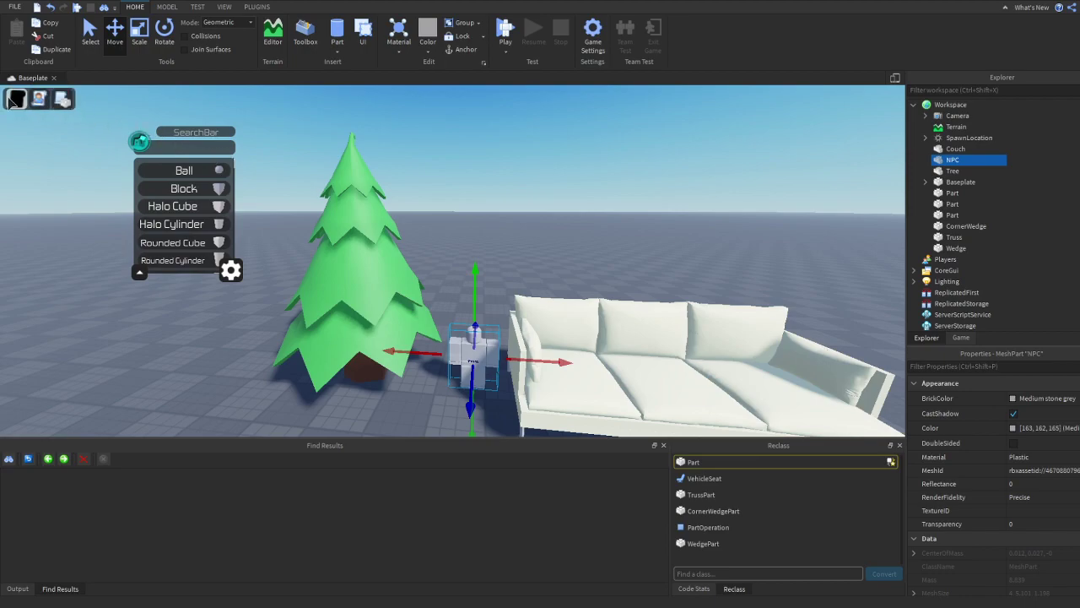
Insert a Script into the selected NPC and open its code
{"action": "left_click", "coordinate": [180, 115]}
{"action": "left_click", "coordinate": [949, 162]}
{"action": "left_click", "coordinate": [925, 162]}
{"action": "double_click", "coordinate": [953, 173]}
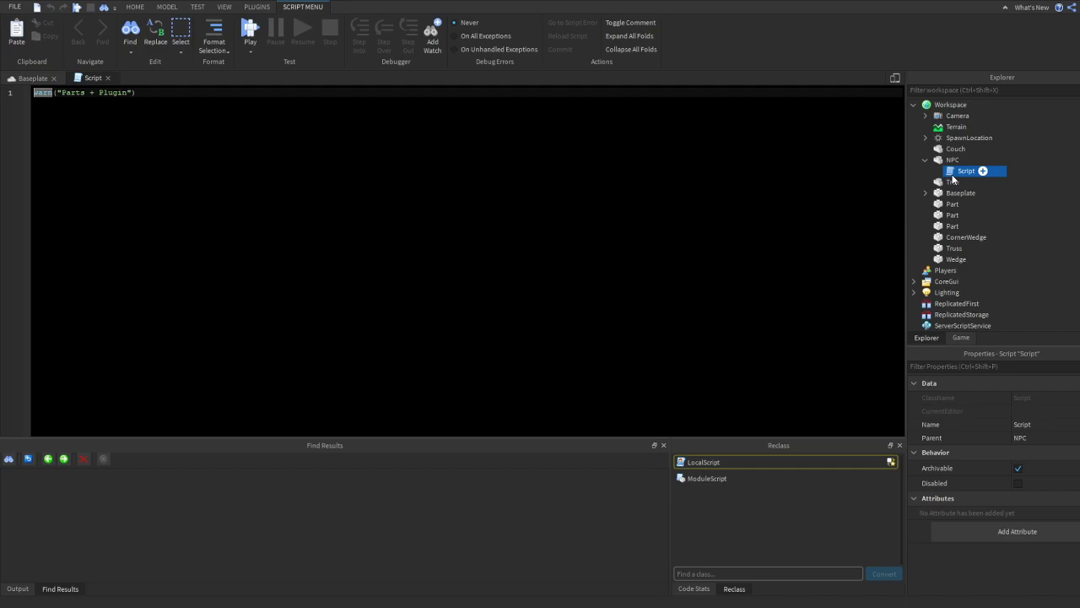
Examine the warn line in the NPC's Script, close the code and delete the Script
{"action": "left_click", "coordinate": [797, 189]}
{"action": "left_click_drag", "start_coordinate": [133, 94], "coordinate": [32, 93]}
{"action": "left_click", "coordinate": [226, 128]}
{"action": "left_click_drag", "start_coordinate": [148, 97], "coordinate": [4, 93]}
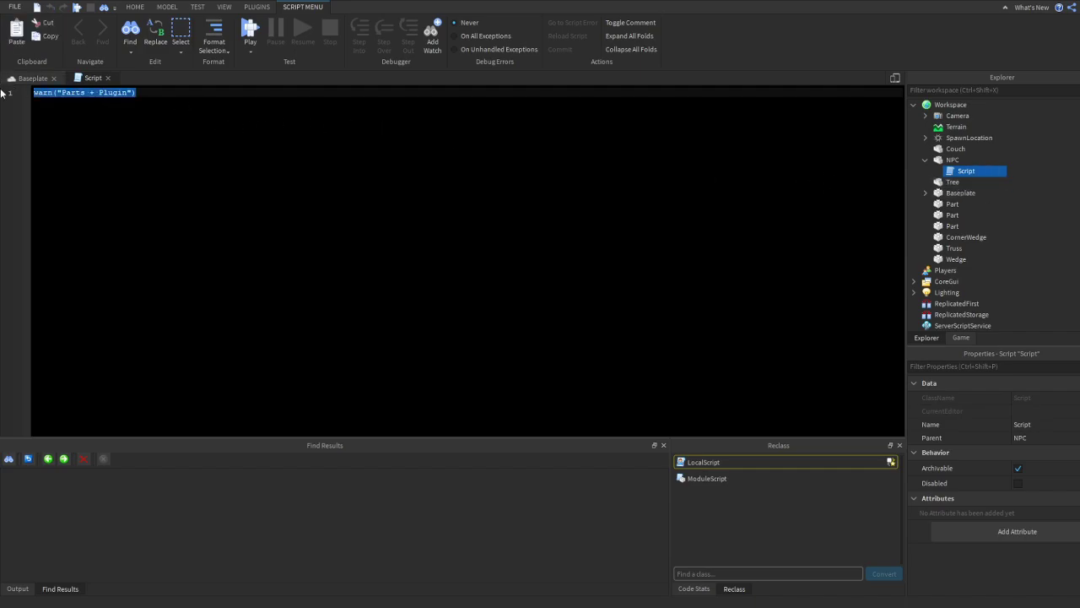
{"action": "left_click", "coordinate": [142, 116]}
{"action": "left_click_drag", "start_coordinate": [142, 116], "coordinate": [3, 90]}
{"action": "left_click", "coordinate": [103, 92]}
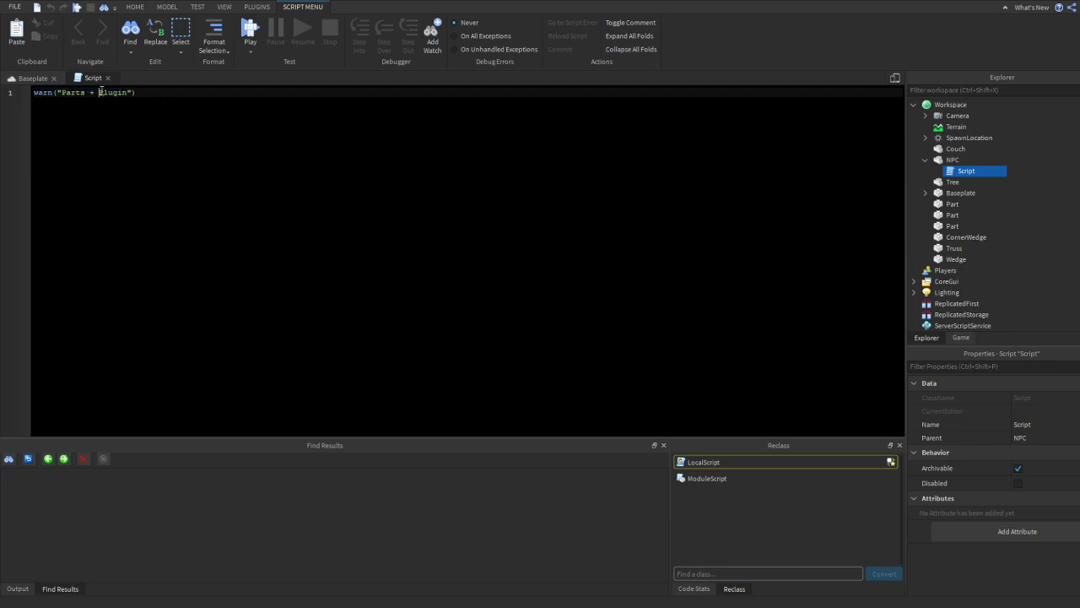
{"action": "left_click", "coordinate": [108, 79]}
{"action": "key", "text": "Delete"}
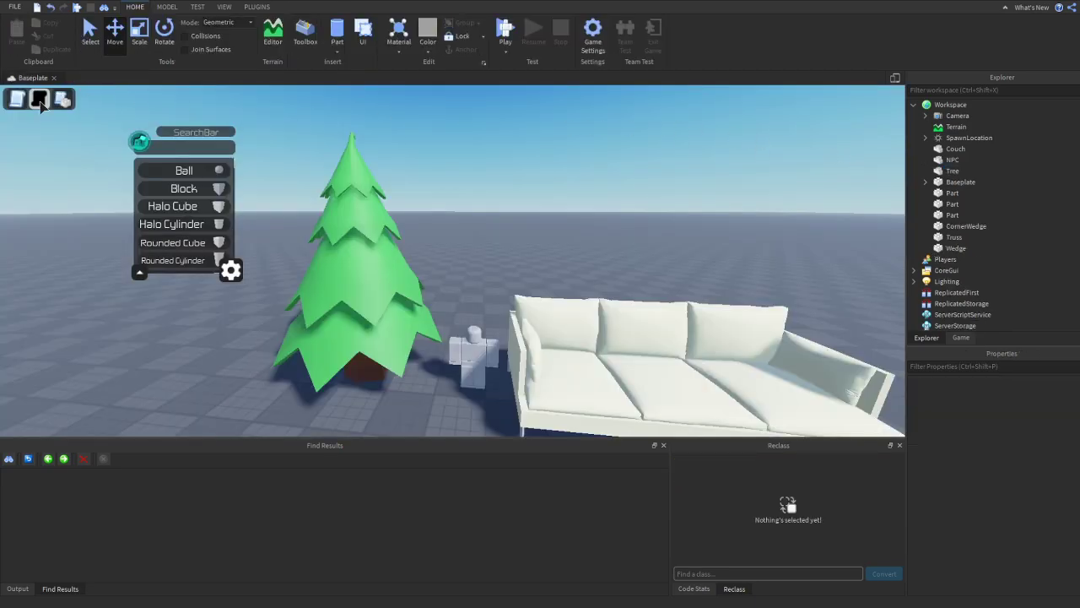
Insert a LocalScript into Workspace with the plugin and delete it
{"action": "left_click", "coordinate": [39, 100]}
{"action": "left_click", "coordinate": [944, 147]}
{"action": "key", "text": "Delete"}
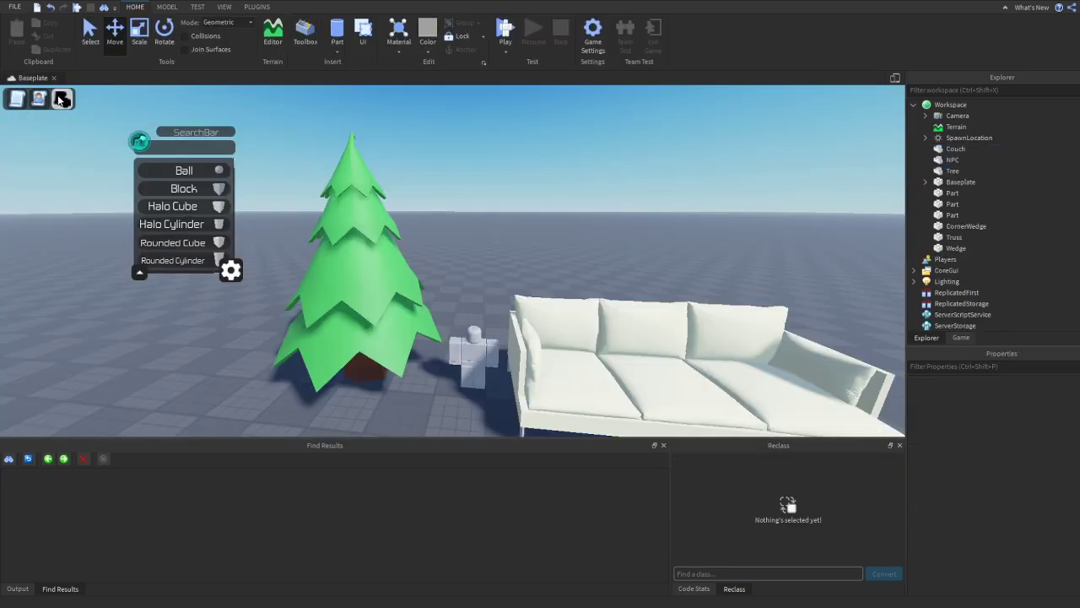
Insert a ModuleScript into Workspace, open its code and delete it
{"action": "left_click", "coordinate": [63, 99]}
{"action": "double_click", "coordinate": [946, 152]}
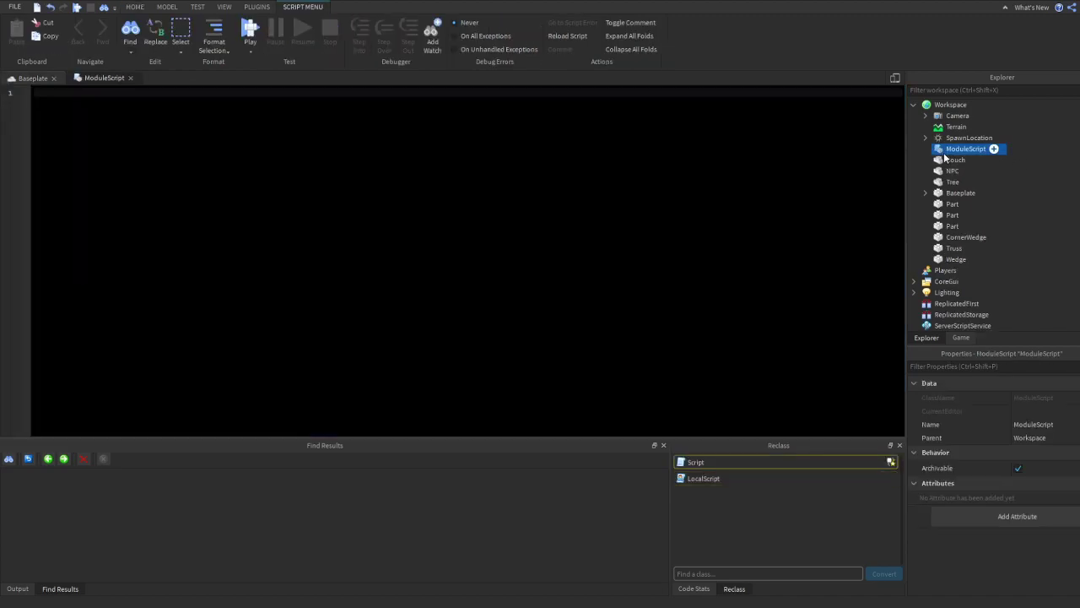
{"action": "key", "text": "Delete"}
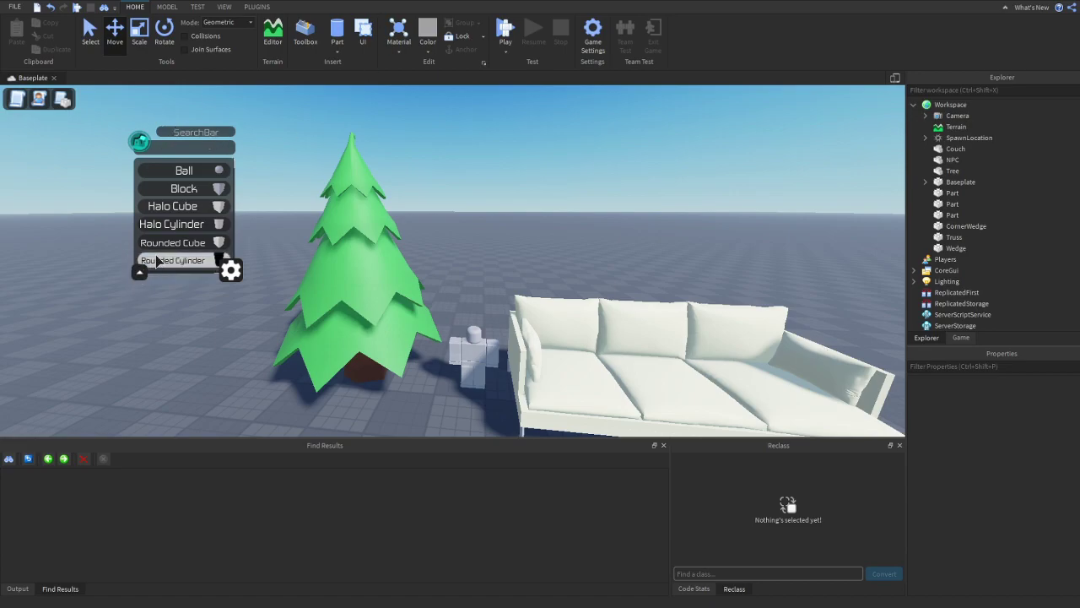
Reposition the plugin window nearer the viewport's edge and browse its whole shape list
{"action": "left_click_drag", "start_coordinate": [201, 146], "coordinate": [84, 158]}
{"action": "scroll", "coordinate": [84, 169], "scroll_direction": "down", "scroll_amount": 10}
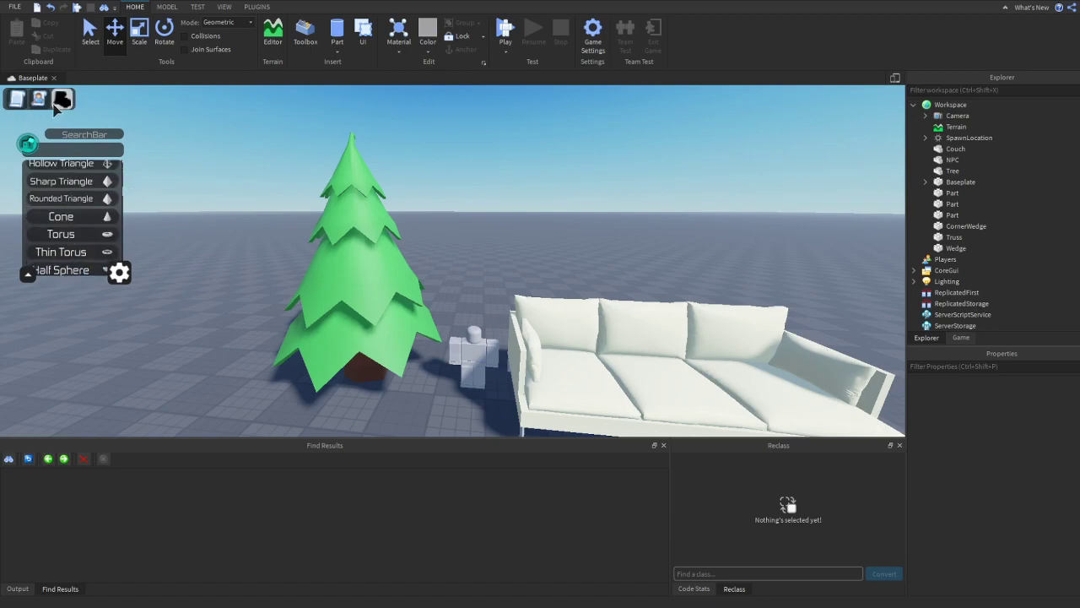
{"action": "scroll", "coordinate": [75, 259], "scroll_direction": "down", "scroll_amount": 2}
{"action": "scroll", "coordinate": [76, 259], "scroll_direction": "down", "scroll_amount": 10}
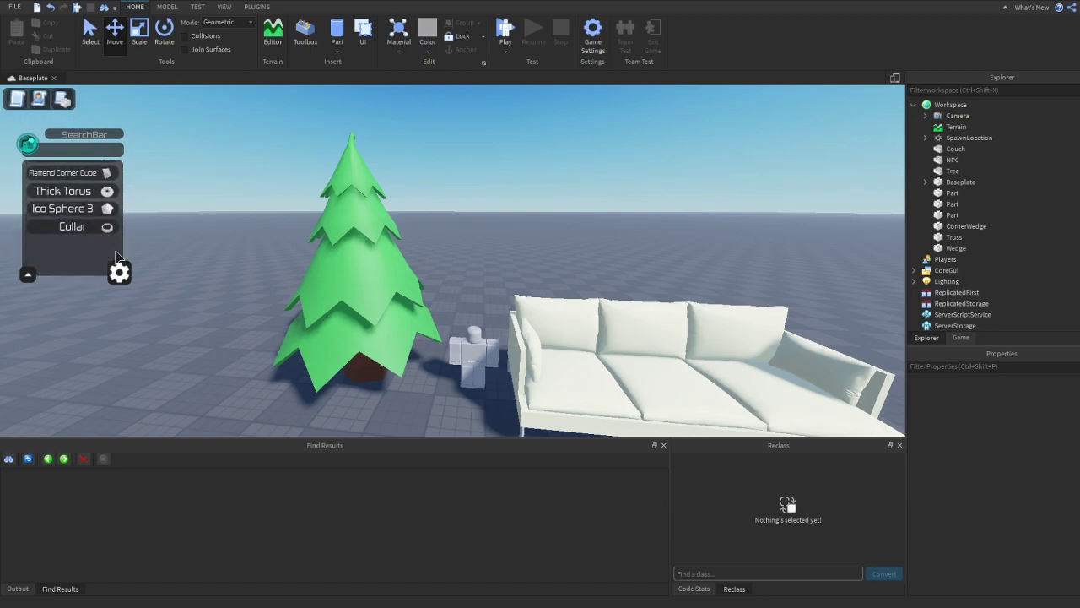
{"action": "scroll", "coordinate": [84, 253], "scroll_direction": "up", "scroll_amount": 15}
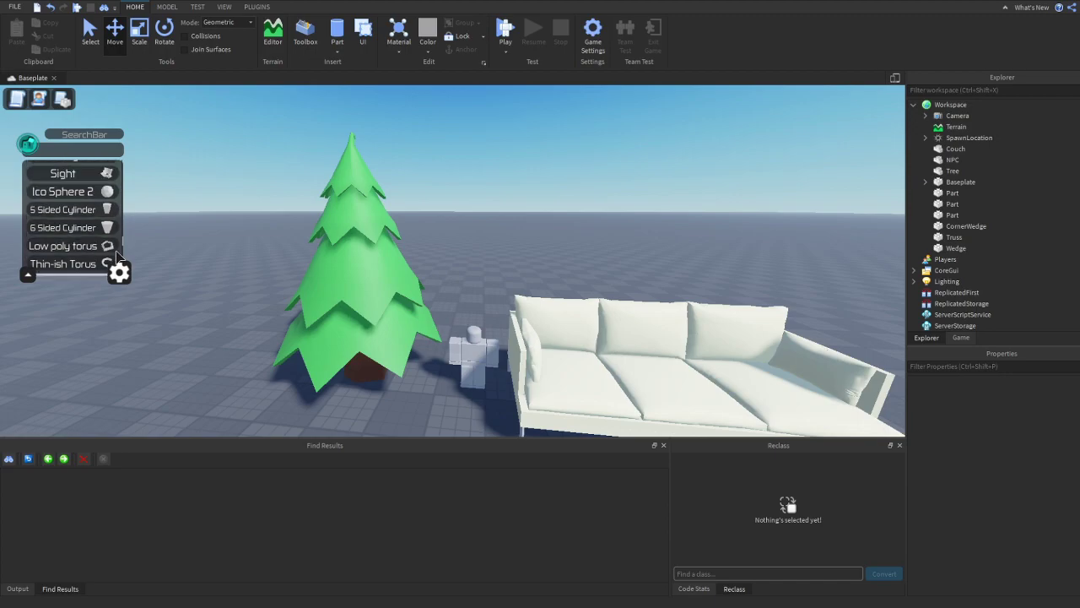
Collapse and restore the shape list window, and switch off the Parts plugin
{"action": "left_click", "coordinate": [27, 276]}
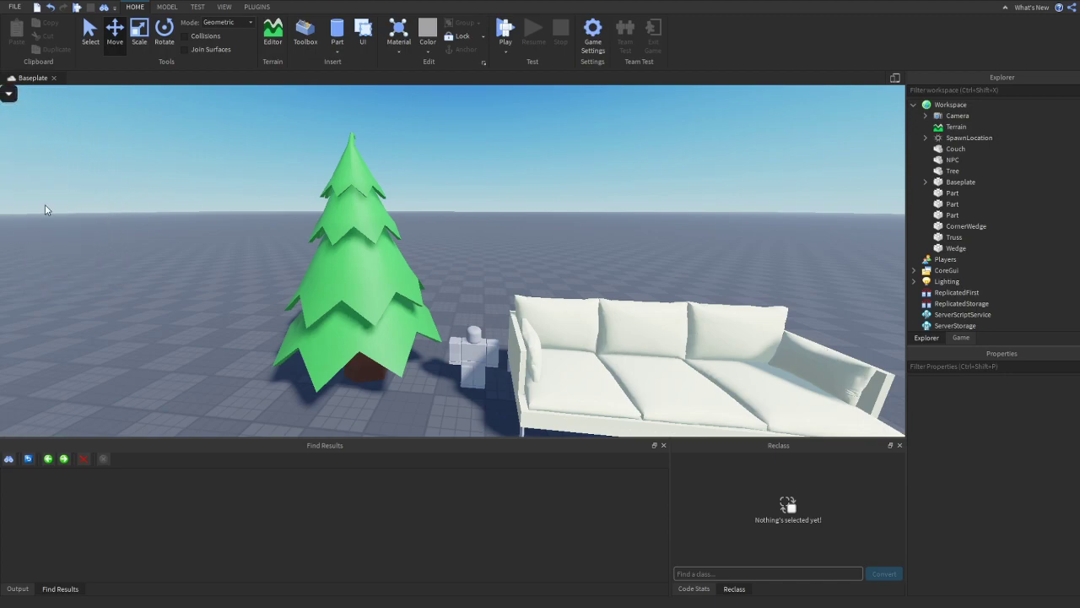
{"action": "left_click", "coordinate": [6, 94]}
{"action": "left_click", "coordinate": [252, 8]}
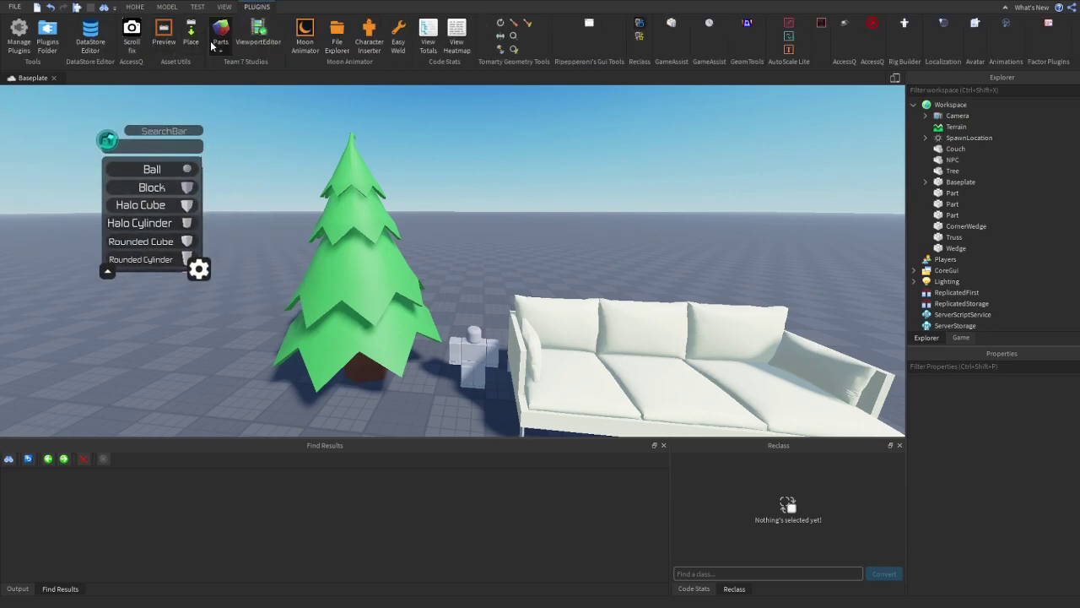
{"action": "left_click", "coordinate": [213, 46]}
Open the ViewportEditor plugin and move its Insert window into the viewport's corner, clear of the Tree
{"action": "right_click_drag", "start_coordinate": [248, 158], "coordinate": [207, 181]}
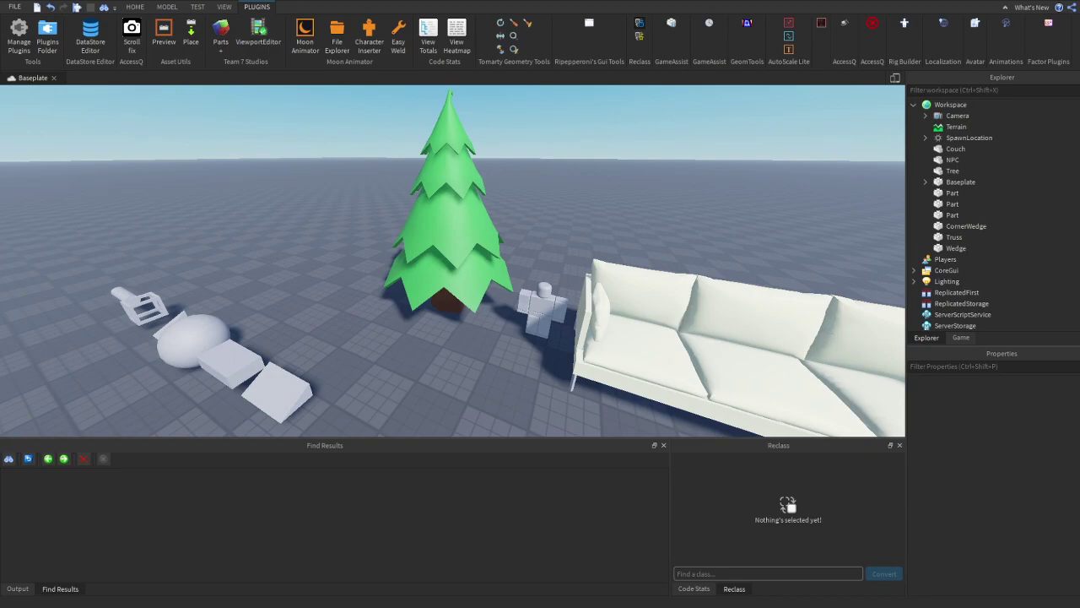
{"action": "left_click", "coordinate": [255, 49]}
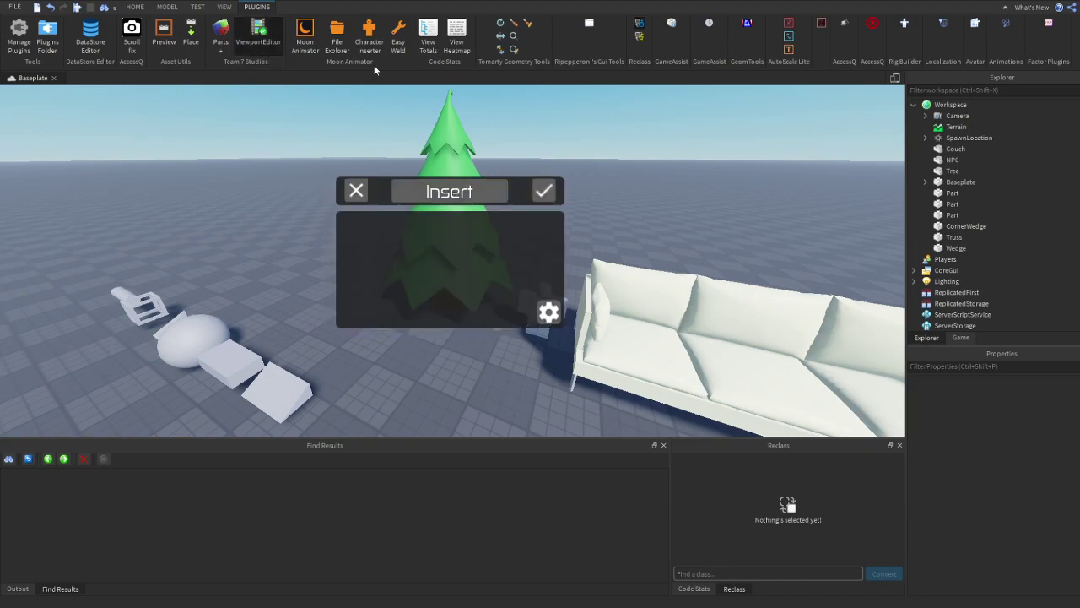
{"action": "left_click_drag", "start_coordinate": [519, 192], "coordinate": [198, 117]}
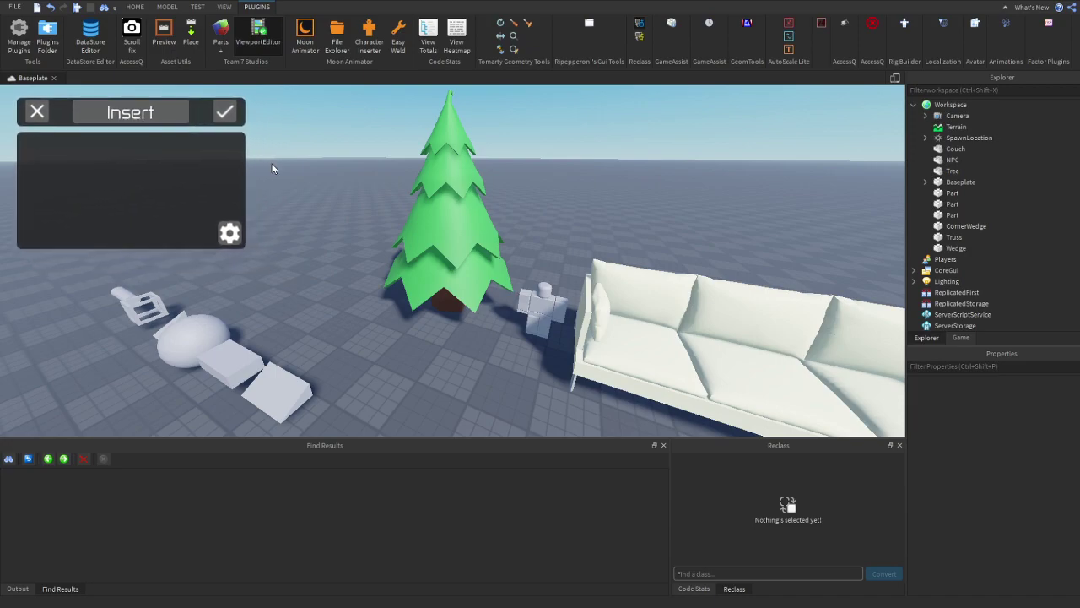
Insert the Tree into the ViewportEditor preview and view it from several angles
{"action": "left_click", "coordinate": [443, 211]}
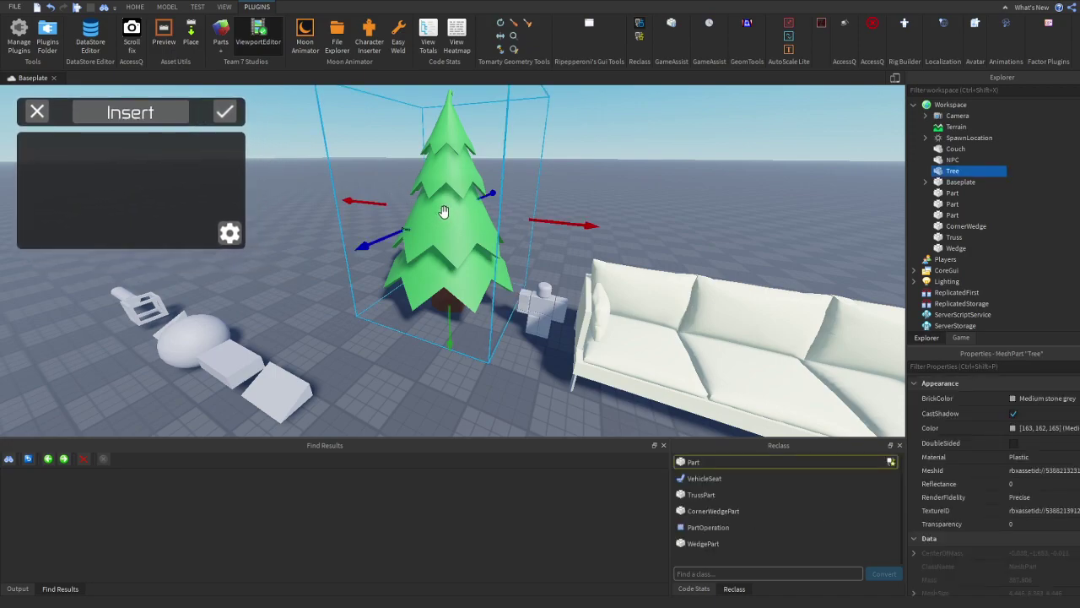
{"action": "key", "text": "f"}
{"action": "mouse_move", "coordinate": [444, 212]}
{"action": "right_mouse_down"}
{"action": "mouse_move", "coordinate": [453, 219]}
{"action": "mouse_move", "coordinate": [443, 211]}
{"action": "right_mouse_up"}
{"action": "left_click", "coordinate": [594, 237]}
{"action": "right_click_drag", "start_coordinate": [593, 236], "coordinate": [567, 247]}
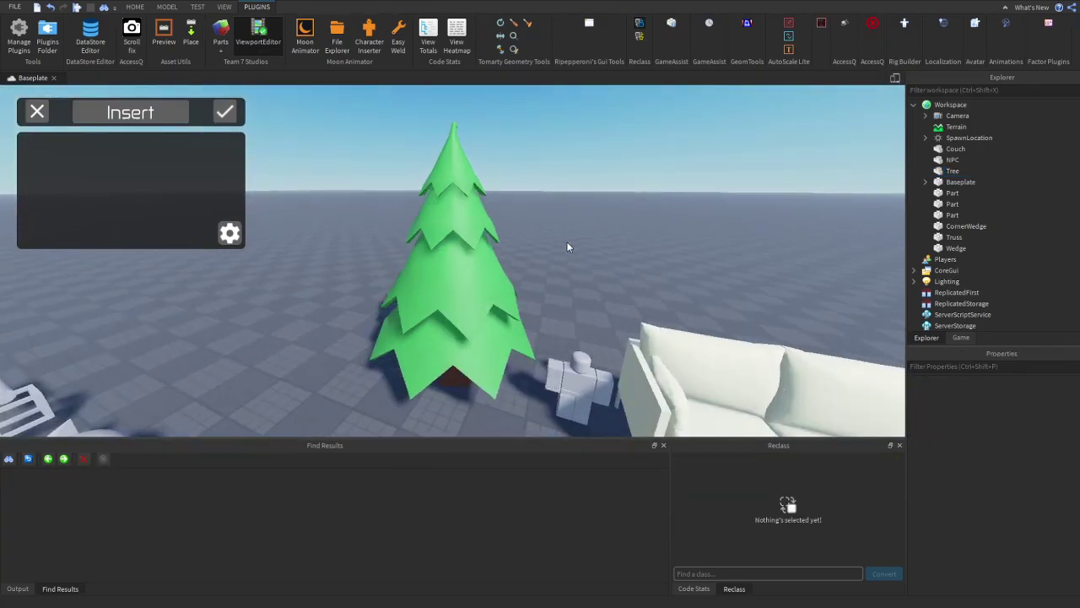
{"action": "left_click", "coordinate": [450, 244]}
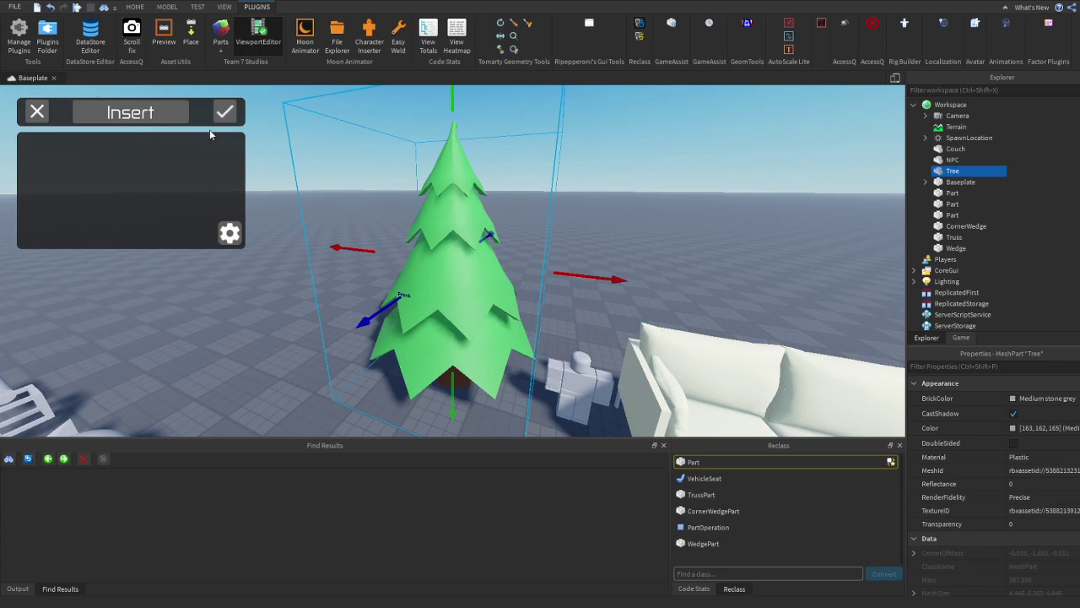
{"action": "left_click", "coordinate": [137, 117]}
{"action": "right_click_drag", "start_coordinate": [407, 271], "coordinate": [391, 265]}
{"action": "left_click", "coordinate": [654, 177]}
{"action": "right_click_drag", "start_coordinate": [655, 177], "coordinate": [660, 179]}
{"action": "key", "text": "s"}
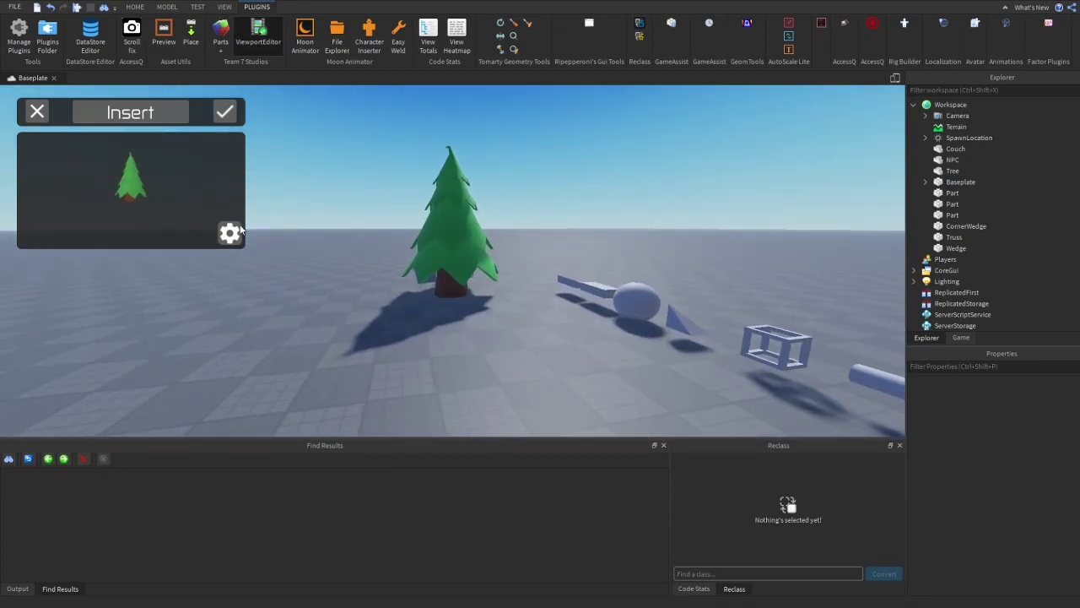
Open the ViewportEditor settings and use Center Camera on the previewed Tree
{"action": "left_click", "coordinate": [236, 232]}
{"action": "key", "text": "s"}
{"action": "right_click_drag", "start_coordinate": [288, 284], "coordinate": [287, 284]}
{"action": "left_click", "coordinate": [211, 295]}
{"action": "right_click_drag", "start_coordinate": [466, 269], "coordinate": [398, 267]}
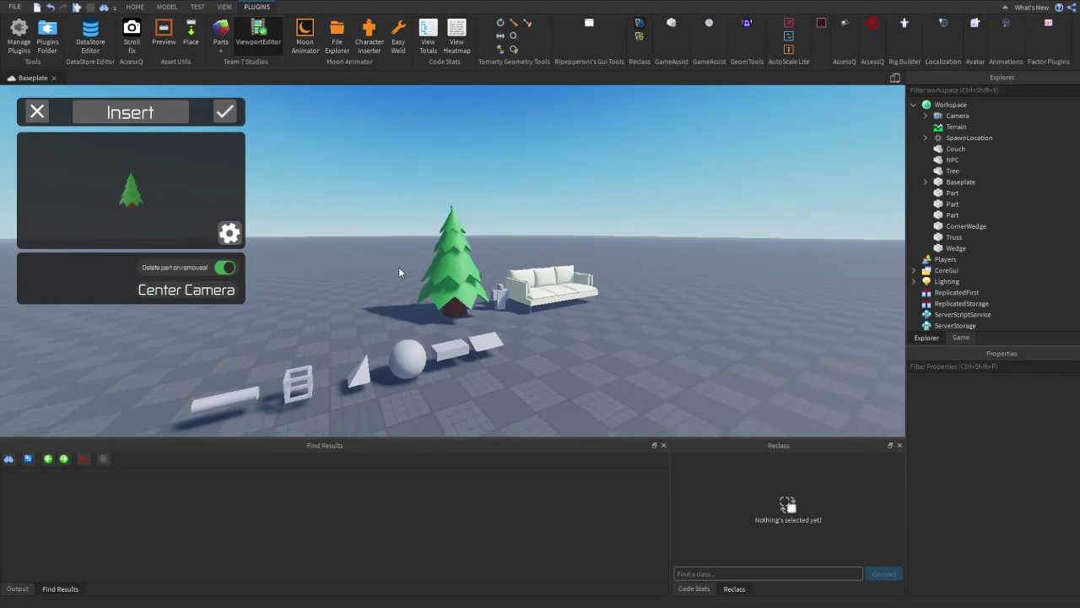
{"action": "scroll", "coordinate": [399, 267], "scroll_direction": "down", "scroll_amount": 5}
{"action": "scroll", "coordinate": [492, 229], "scroll_direction": "up", "scroll_amount": 3}
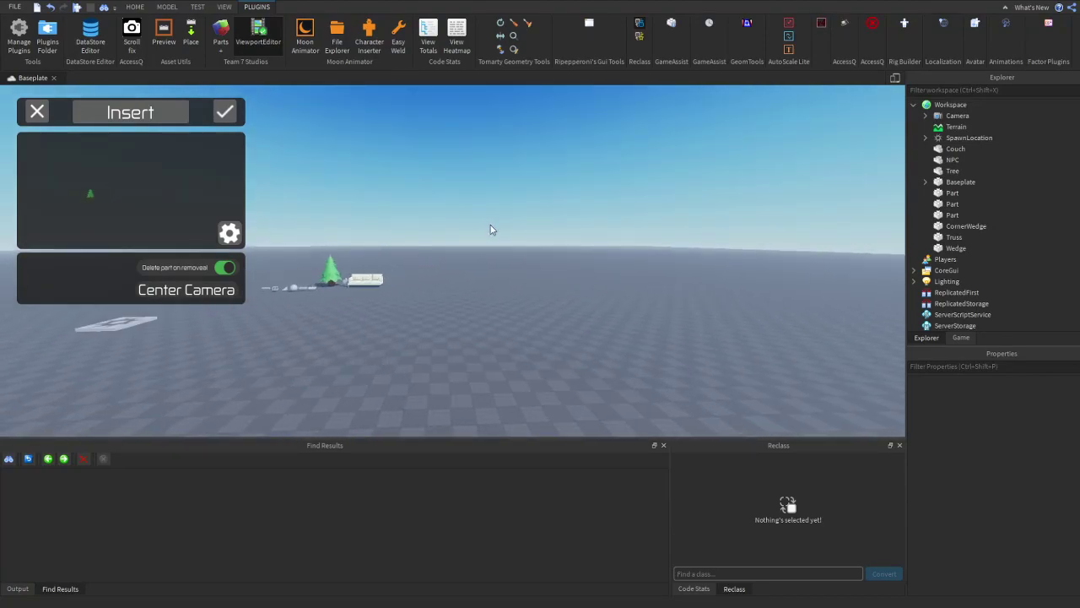
Center the camera on the Tree again from several distances and viewing angles
{"action": "left_click", "coordinate": [186, 290]}
{"action": "scroll", "coordinate": [445, 271], "scroll_direction": "up", "scroll_amount": 2}
{"action": "scroll", "coordinate": [475, 263], "scroll_direction": "up", "scroll_amount": 5}
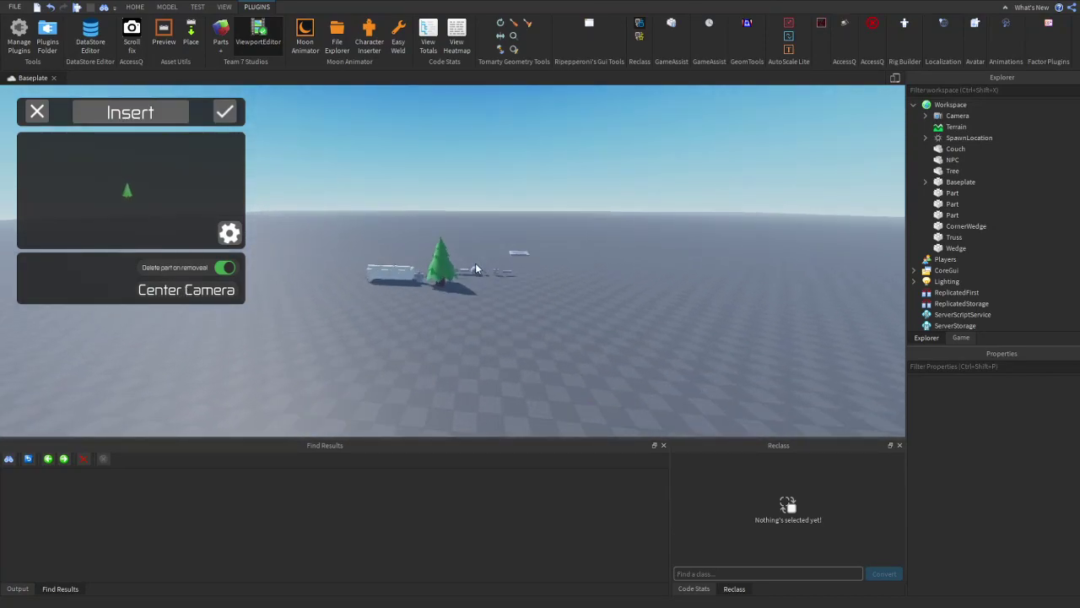
{"action": "left_click", "coordinate": [192, 293]}
{"action": "key", "text": "w"}
{"action": "right_click_drag", "start_coordinate": [634, 232], "coordinate": [588, 239]}
{"action": "left_click", "coordinate": [216, 294]}
Frame the Tree close up and output the preview as a ViewportFrame in the interface
{"action": "key", "text": "w"}
{"action": "key", "text": "w"}
{"action": "key", "text": "a"}
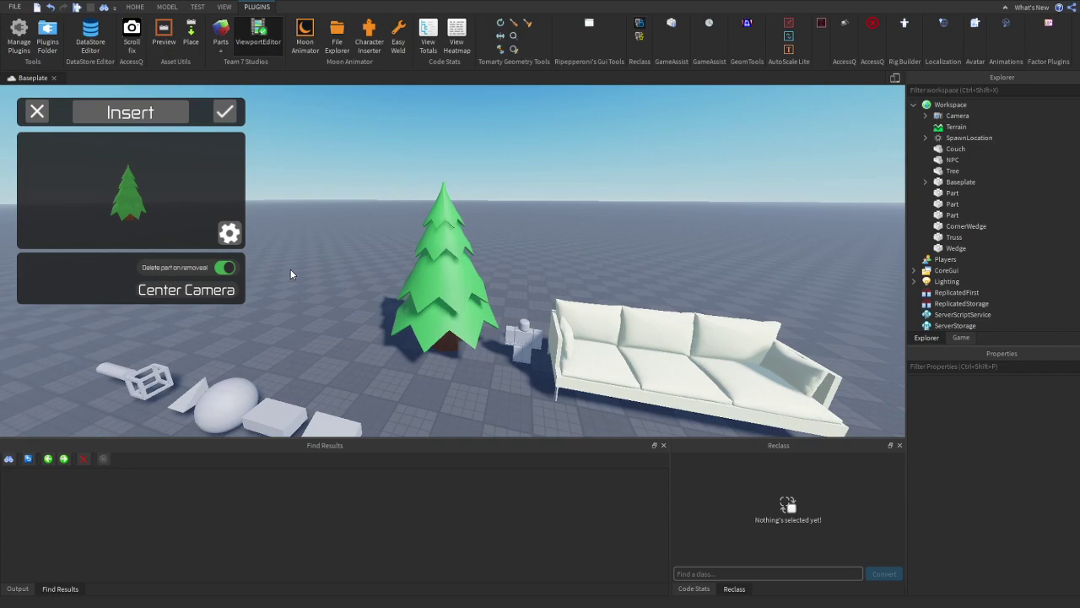
{"action": "scroll", "coordinate": [458, 282], "scroll_direction": "up", "scroll_amount": 1}
{"action": "left_click", "coordinate": [458, 281]}
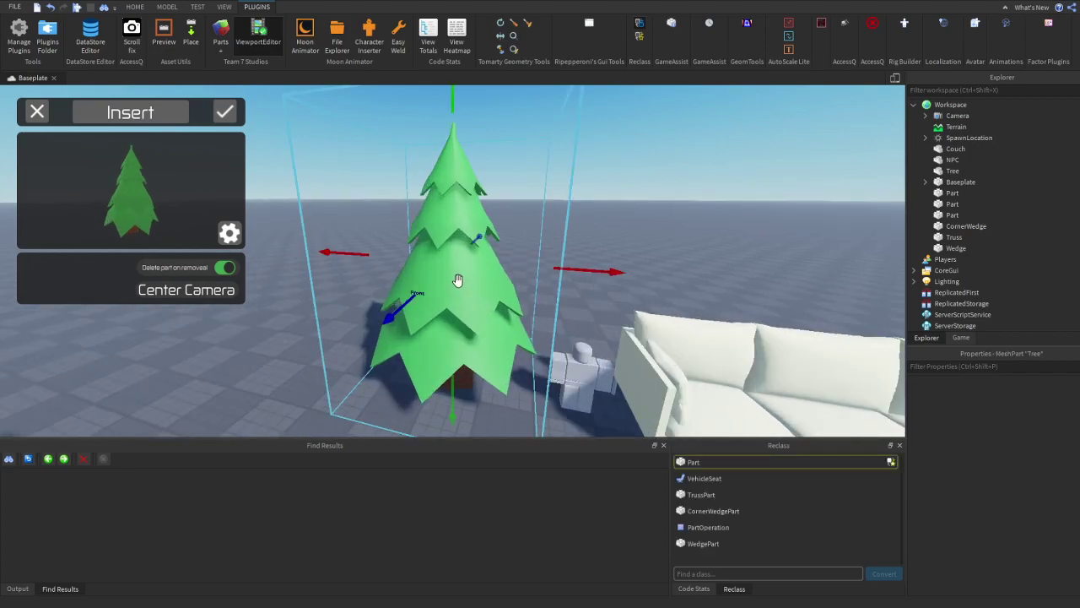
{"action": "left_click", "coordinate": [543, 238]}
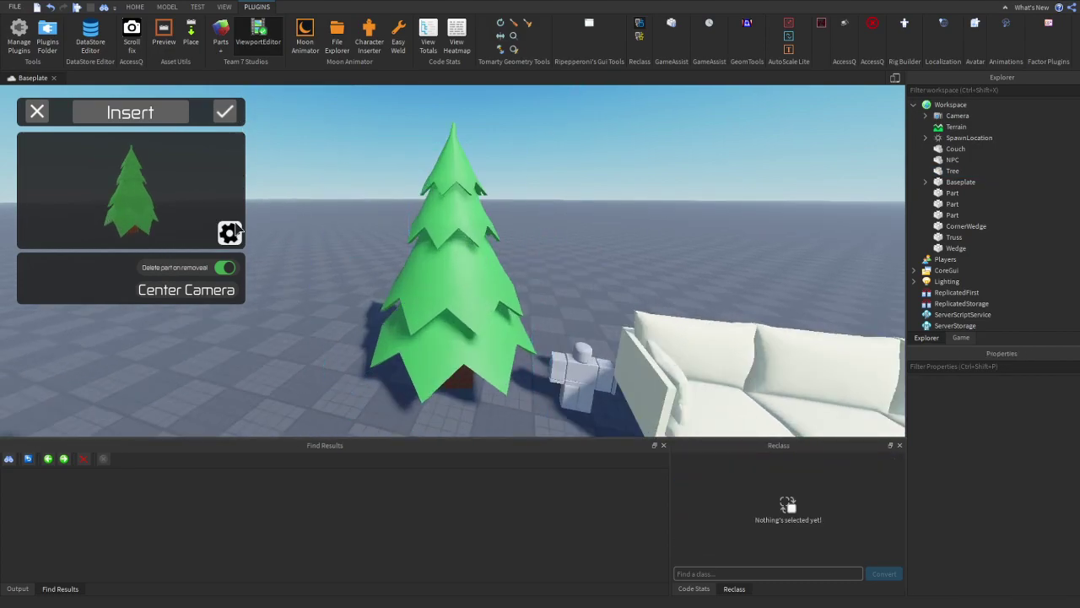
{"action": "left_click", "coordinate": [231, 120]}
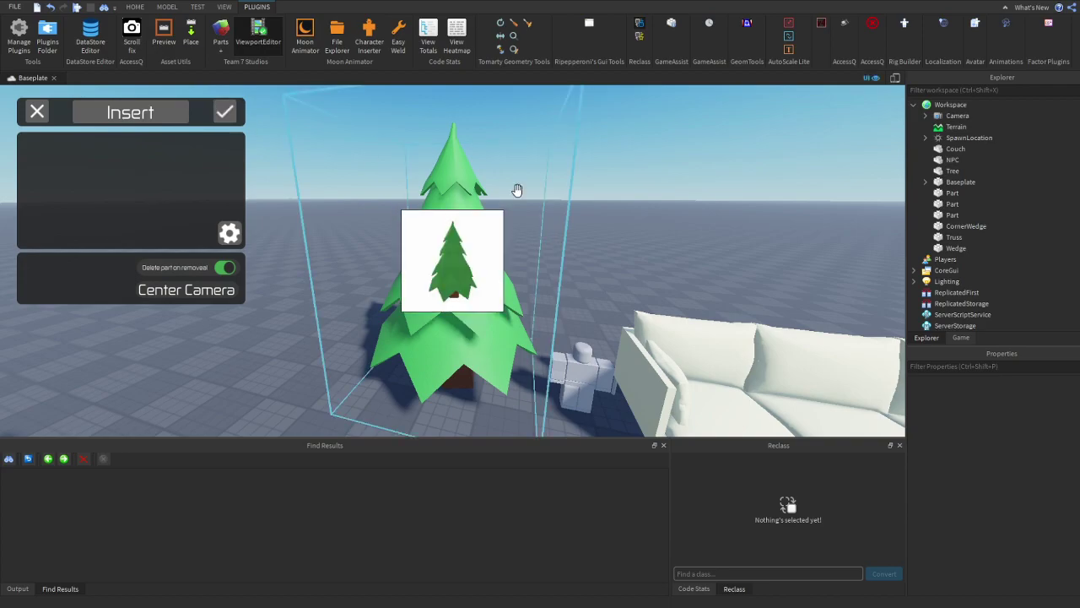
Expand the generated ViewportFrame Output in StarterGui and examine its ViewportFrame, Camera and Tree
{"action": "scroll", "coordinate": [518, 191], "scroll_direction": "down", "scroll_amount": 2}
{"action": "scroll", "coordinate": [964, 207], "scroll_direction": "down", "scroll_amount": 3}
{"action": "left_click", "coordinate": [914, 248]}
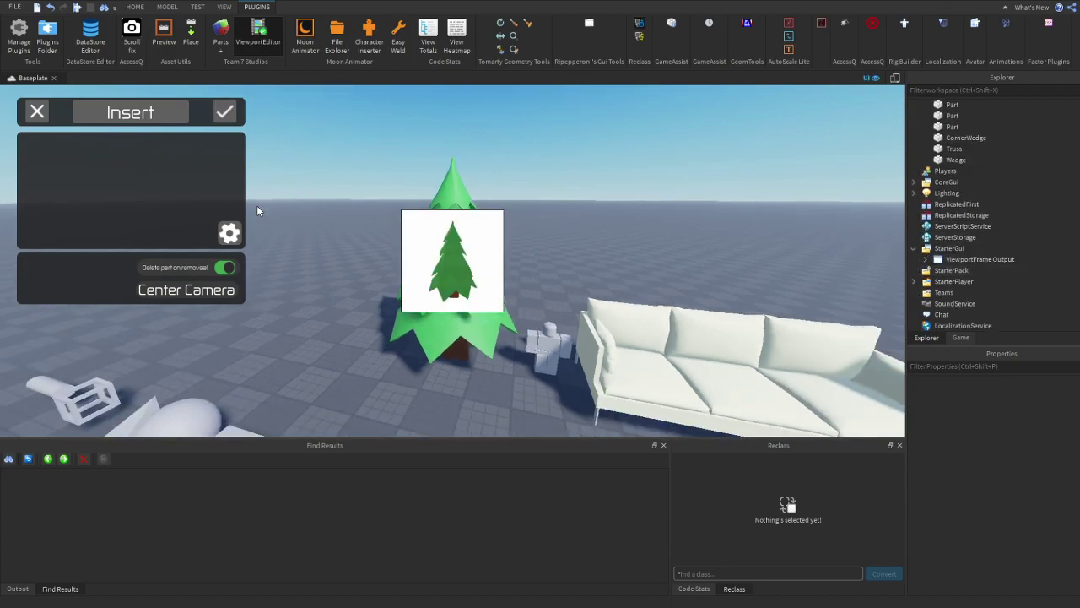
{"action": "left_click", "coordinate": [950, 270]}
{"action": "left_click", "coordinate": [926, 259]}
{"action": "left_click", "coordinate": [949, 260]}
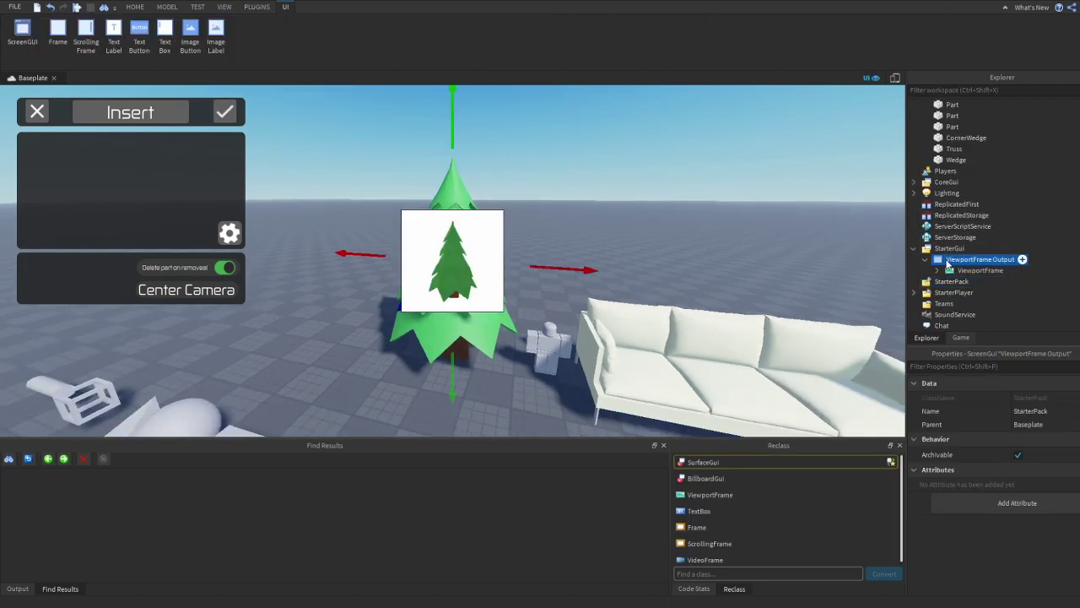
{"action": "left_click", "coordinate": [952, 271]}
{"action": "left_click", "coordinate": [937, 271]}
{"action": "left_click", "coordinate": [953, 293]}
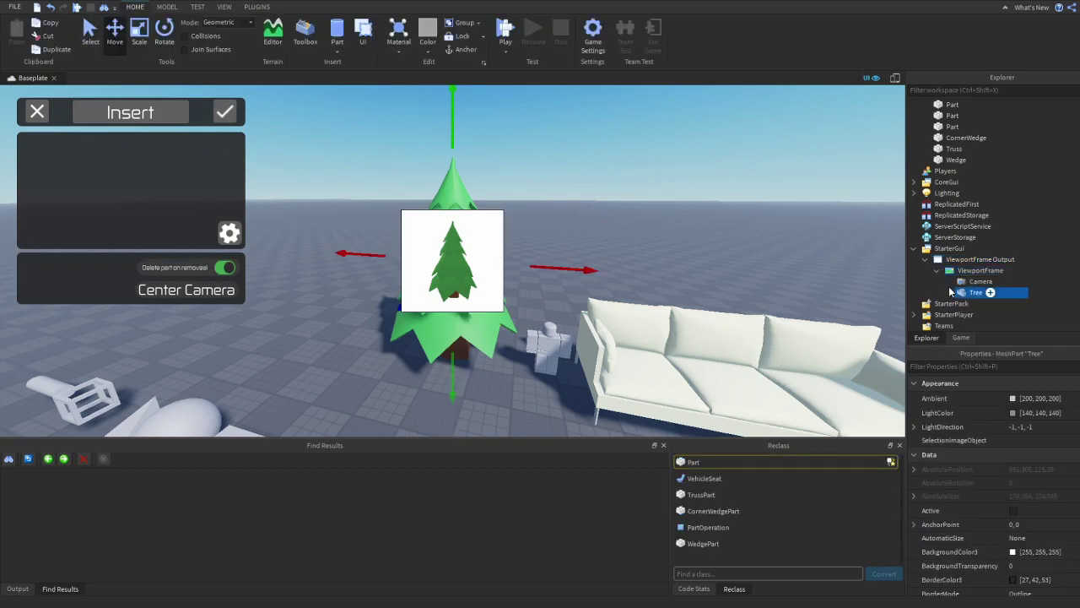
{"action": "left_click", "coordinate": [947, 282]}
{"action": "left_click", "coordinate": [951, 272]}
{"action": "left_click", "coordinate": [975, 259]}
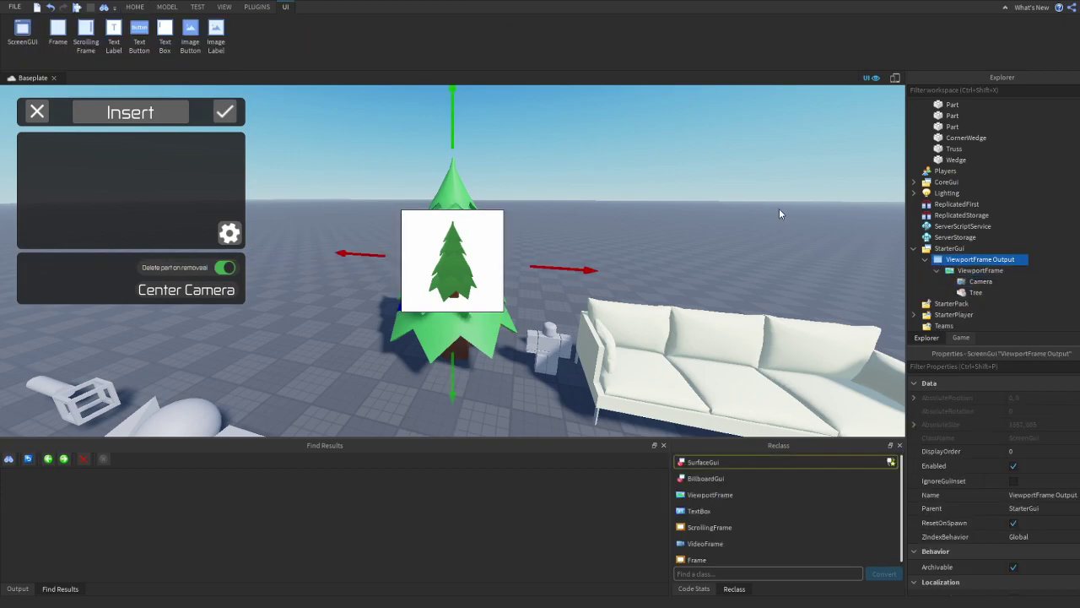
Orbit the scene behind the generated ViewportFrame and recheck the objects nested in ViewportFrame Output
{"action": "right_click_drag", "start_coordinate": [781, 211], "coordinate": [781, 211]}
{"action": "left_click", "coordinate": [938, 270]}
{"action": "left_click", "coordinate": [947, 272]}
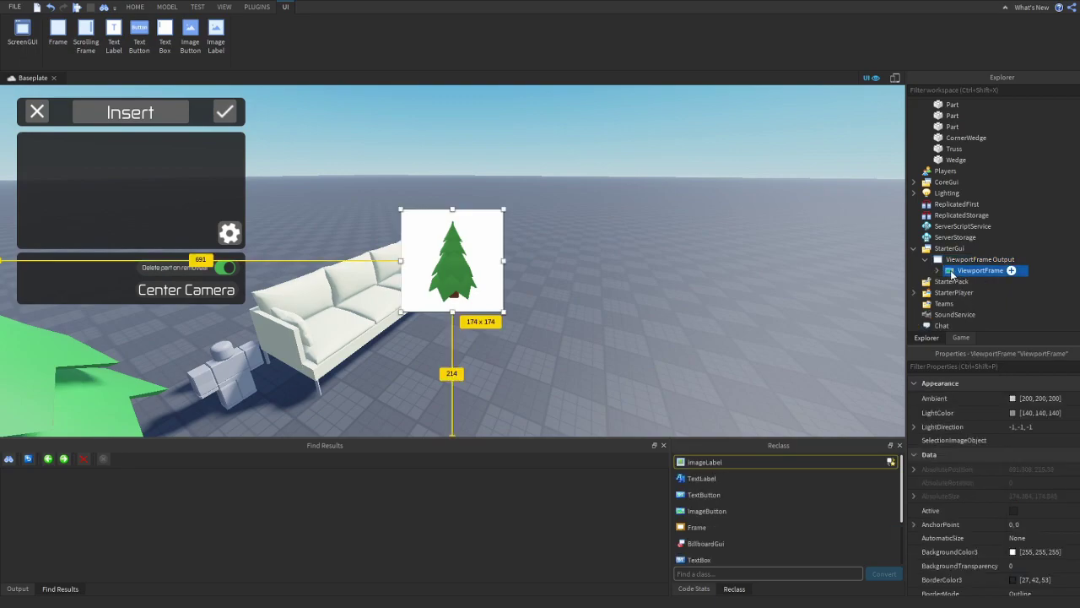
{"action": "left_click", "coordinate": [937, 272]}
{"action": "left_click", "coordinate": [958, 283]}
{"action": "left_click", "coordinate": [970, 292]}
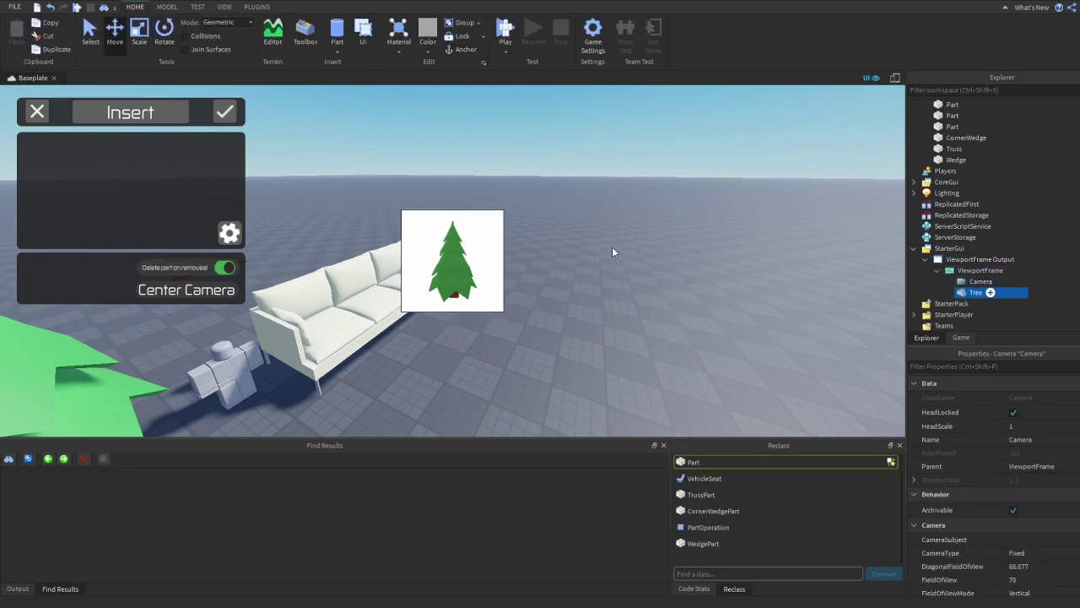
{"action": "left_click", "coordinate": [975, 260]}
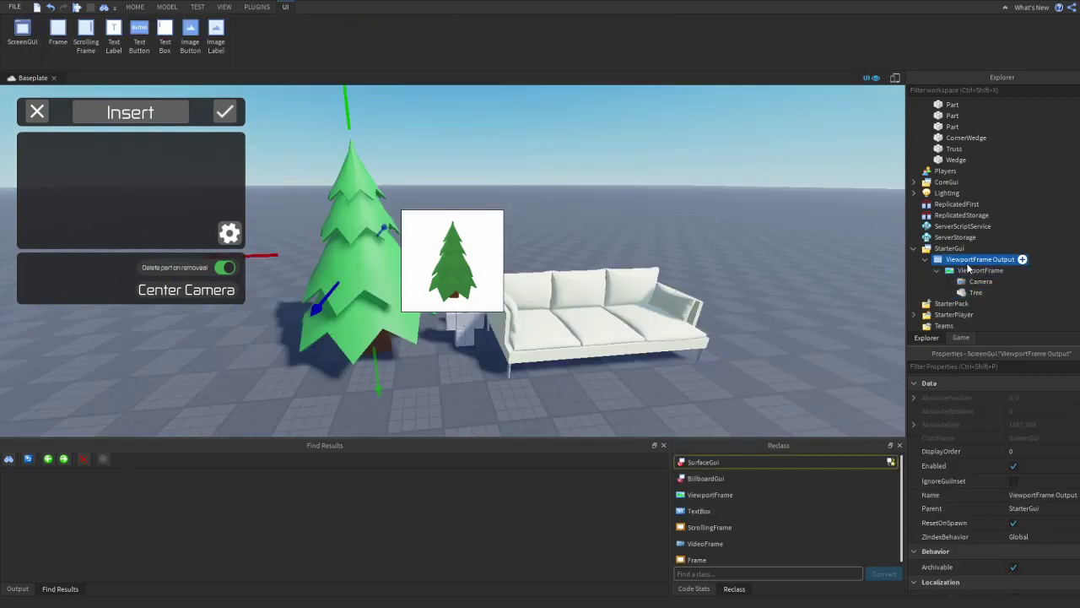
Delete the ViewportFrame Output from StarterGui and collapse the preview settings
{"action": "key", "text": "Delete"}
{"action": "right_click_drag", "start_coordinate": [544, 137], "coordinate": [538, 138]}
{"action": "scroll", "coordinate": [539, 137], "scroll_direction": "down", "scroll_amount": 2}
{"action": "left_click", "coordinate": [225, 226]}
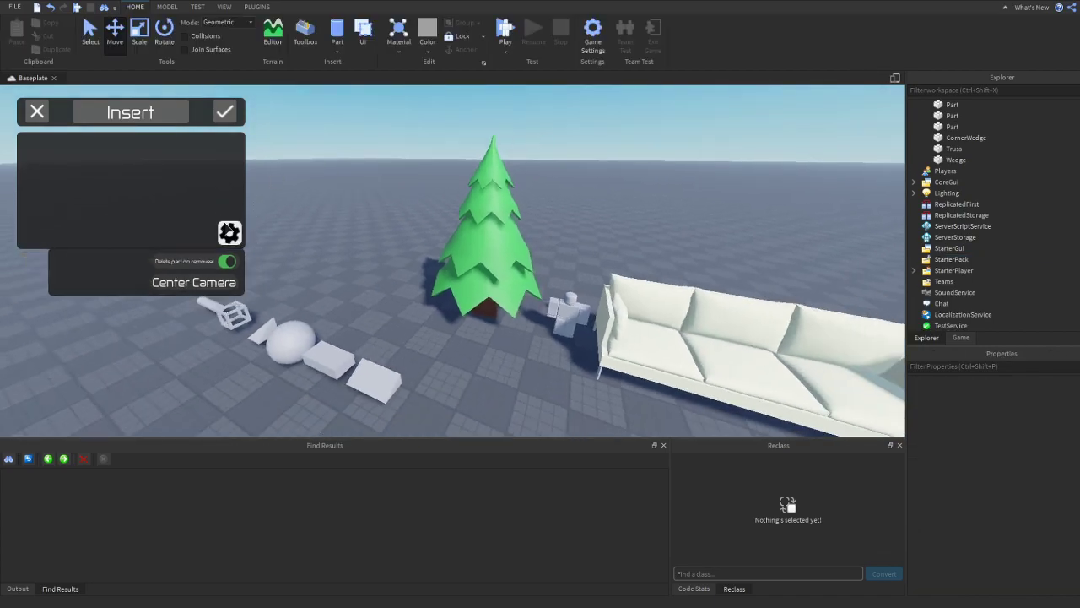
Insert the Truss into the preview, output it as a ViewportFrame, and discard that output
{"action": "right_click_drag", "start_coordinate": [574, 199], "coordinate": [509, 275]}
{"action": "scroll", "coordinate": [370, 272], "scroll_direction": "up", "scroll_amount": 3}
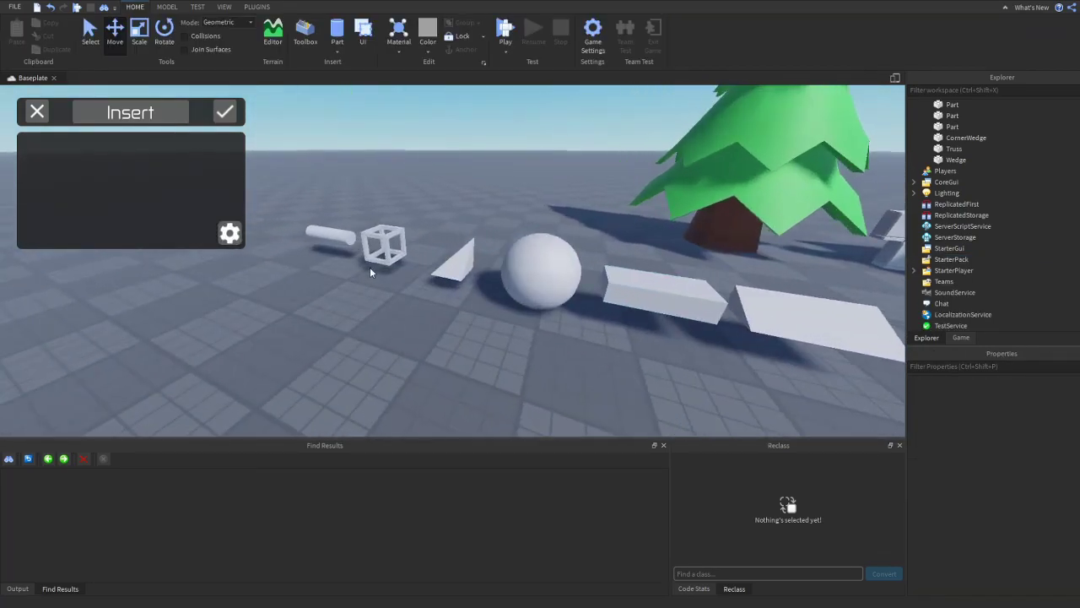
{"action": "left_click", "coordinate": [373, 257]}
{"action": "key", "text": "f"}
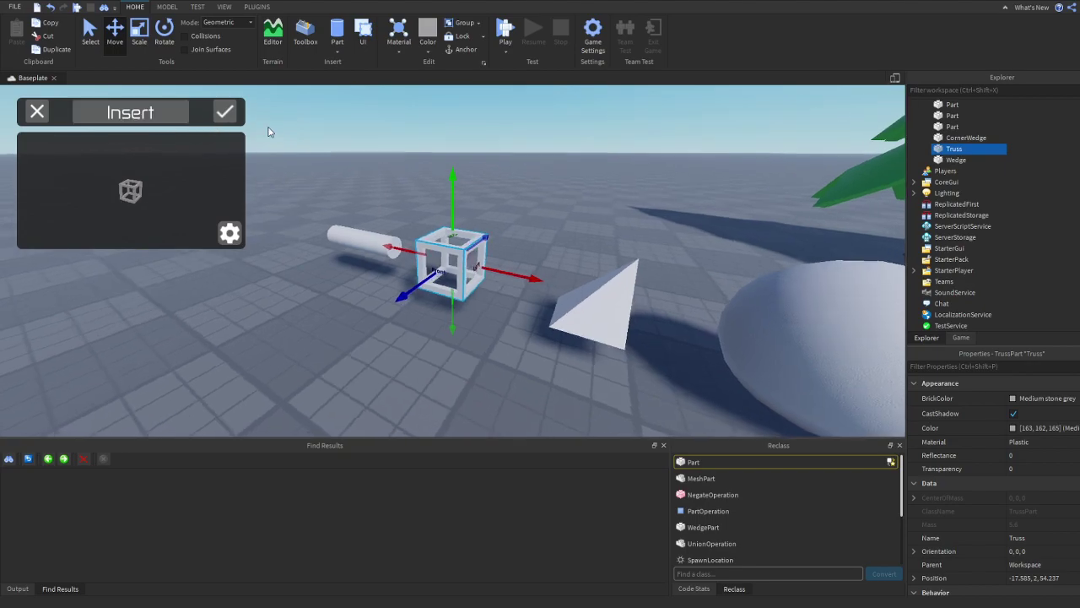
{"action": "left_click", "coordinate": [224, 112]}
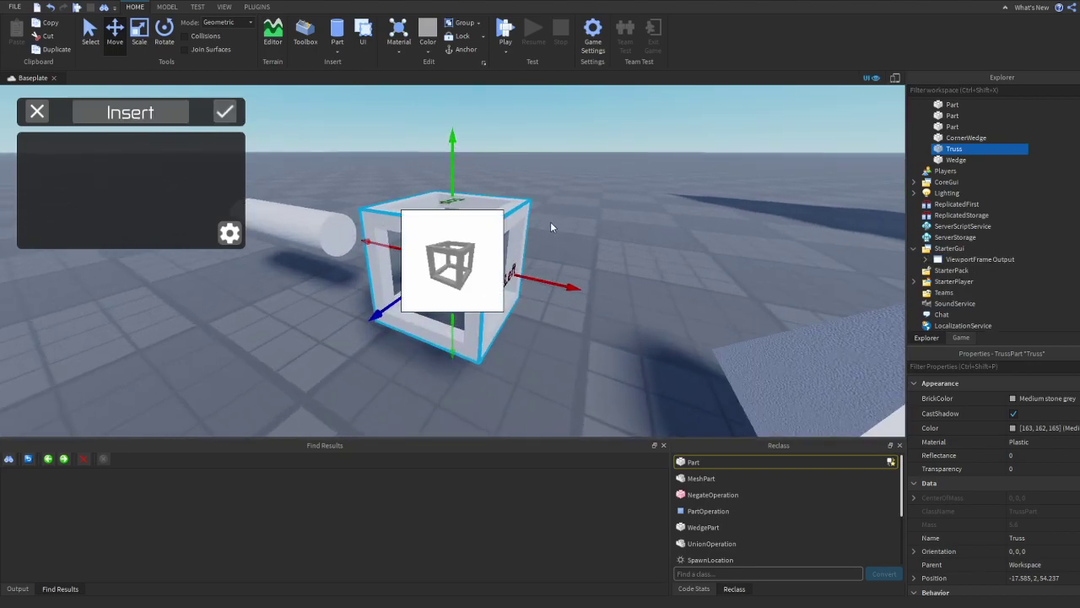
{"action": "left_click", "coordinate": [724, 205]}
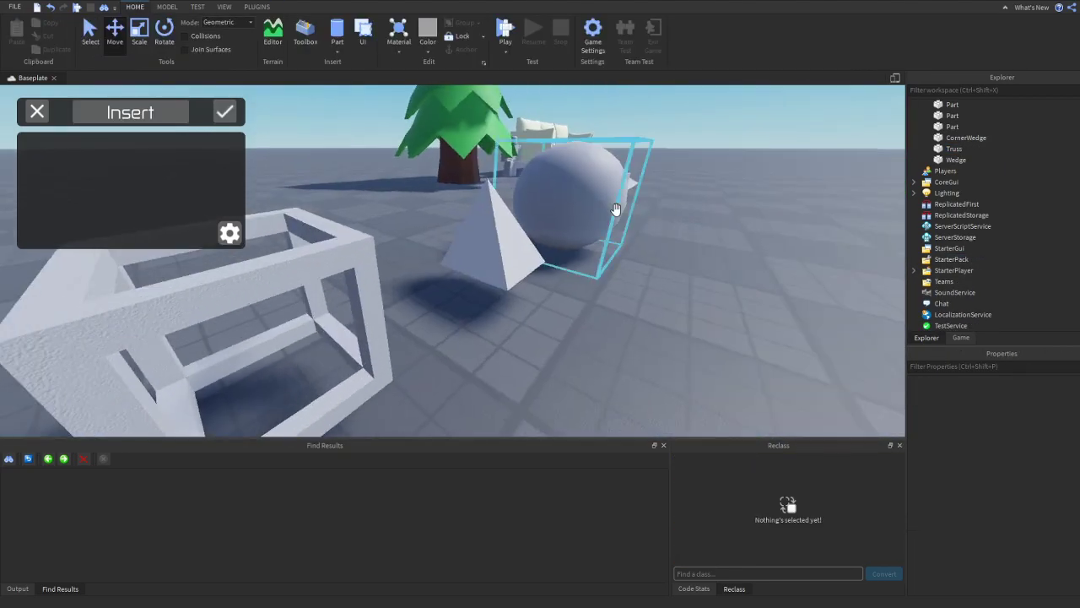
Try to insert the sphere, Truss and cylinder together into the preview, and the cylinder and Truss as a pair
{"action": "left_click", "coordinate": [595, 198]}
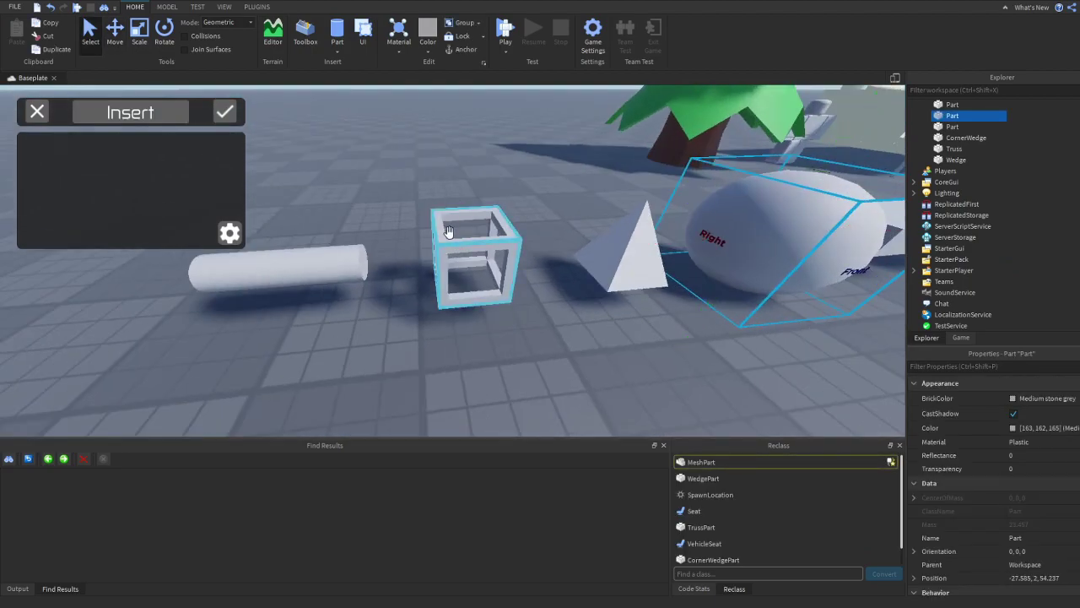
{"action": "left_click", "coordinate": [448, 231], "text": "ctrl"}
{"action": "left_click", "coordinate": [245, 254], "text": "ctrl"}
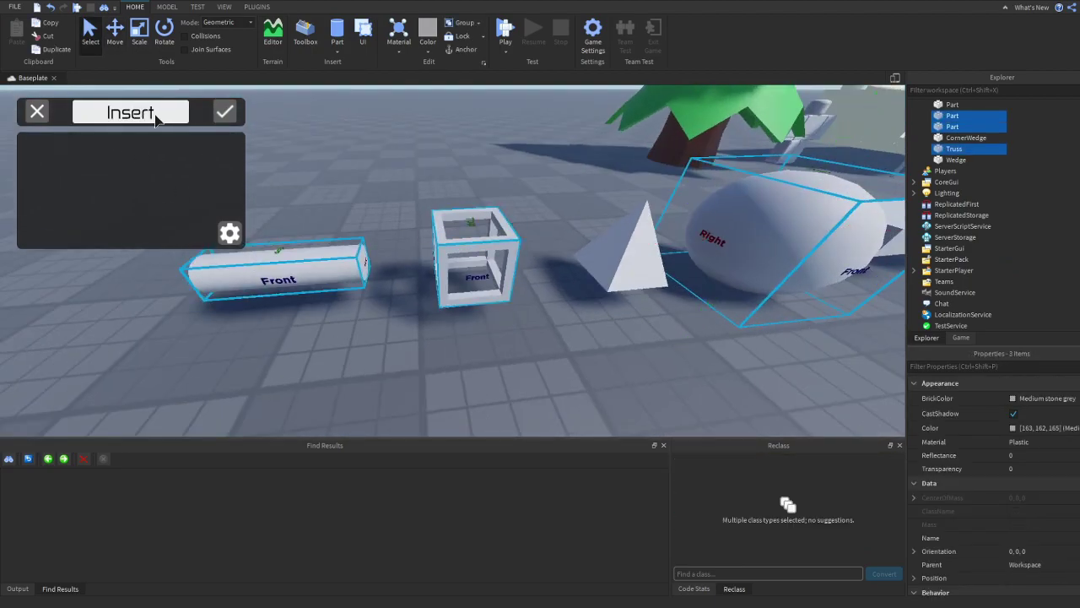
{"action": "scroll", "coordinate": [211, 163], "scroll_direction": "down", "scroll_amount": 5}
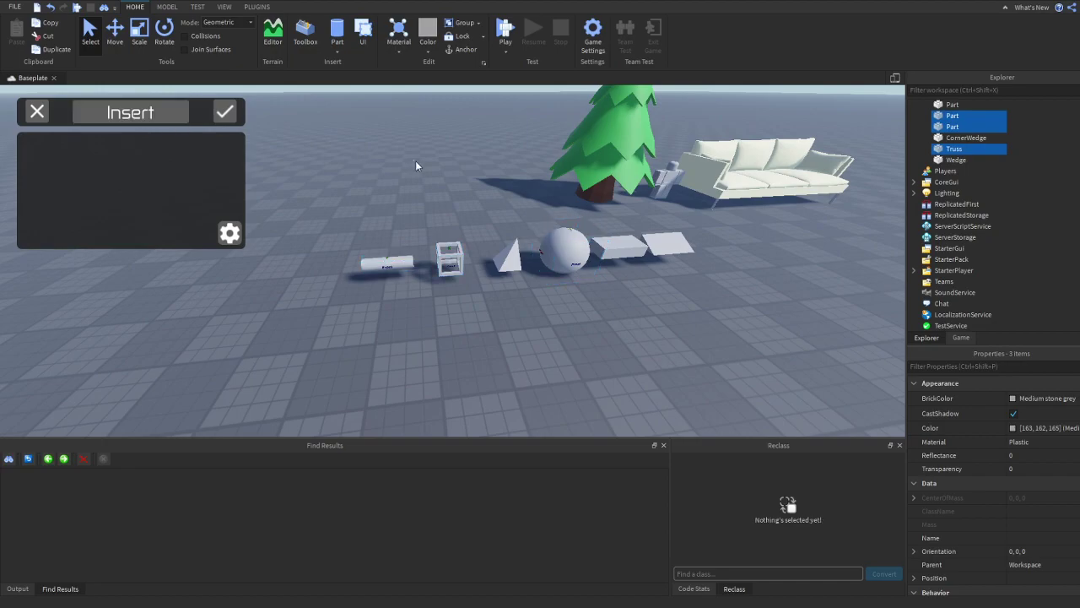
{"action": "left_click", "coordinate": [413, 251]}
{"action": "left_click", "coordinate": [409, 255]}
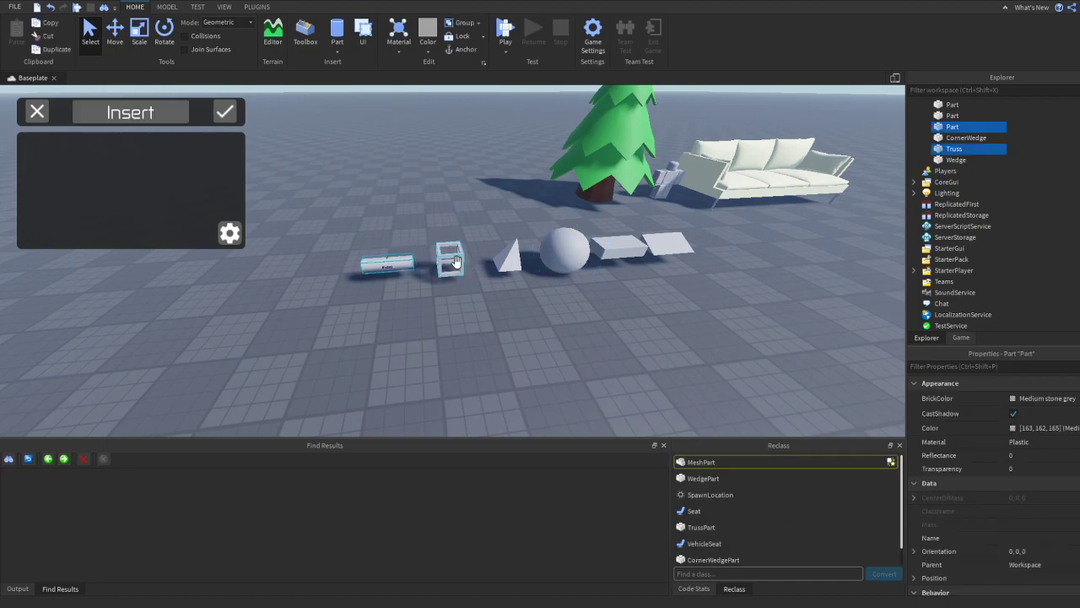
{"action": "left_click", "coordinate": [449, 258], "text": "ctrl"}
{"action": "left_click", "coordinate": [448, 190]}
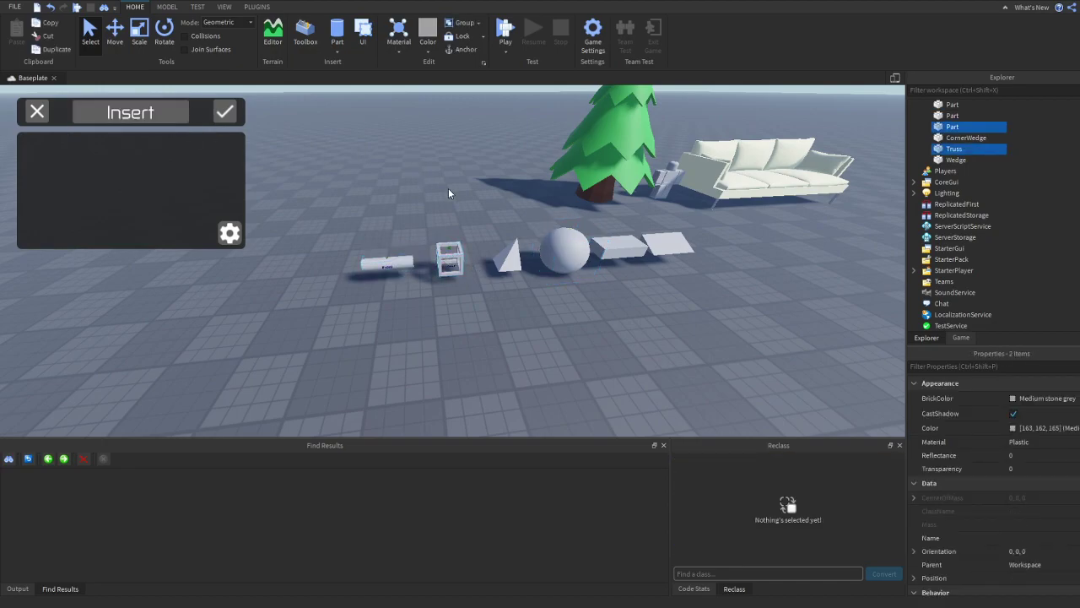
Try to insert the Tree and the NPC together into the preview, and clear the selection
{"action": "key", "text": "d"}
{"action": "left_click", "coordinate": [535, 155]}
{"action": "left_click", "coordinate": [609, 167], "text": "ctrl"}
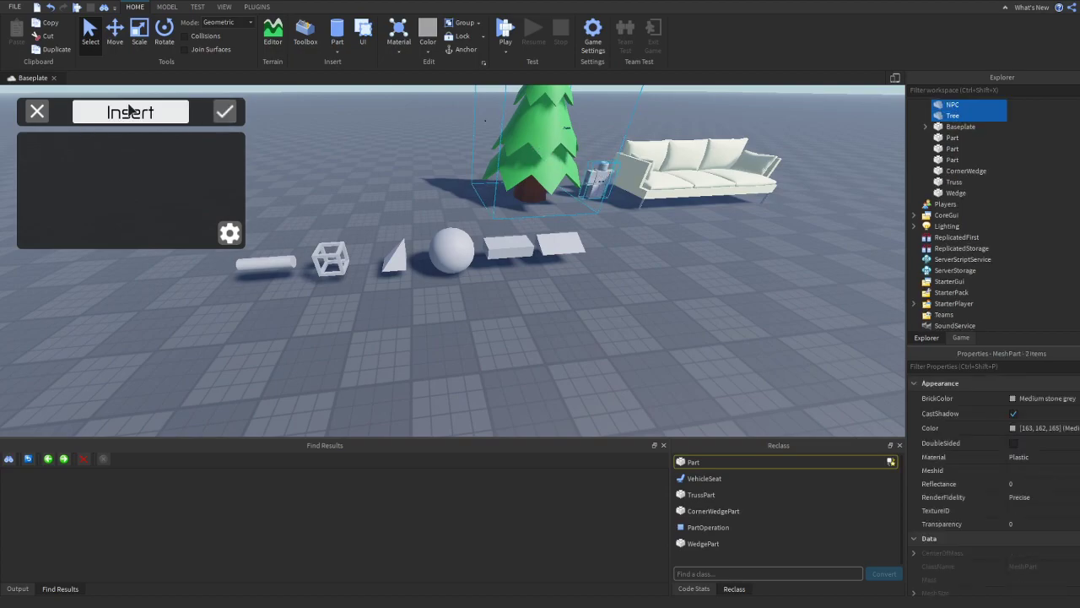
{"action": "left_click", "coordinate": [431, 157]}
Insert the Tree alone into the preview, focus the camera on it, and remove it from the preview
{"action": "key", "text": "d"}
{"action": "left_click", "coordinate": [507, 151]}
{"action": "left_click", "coordinate": [505, 150]}
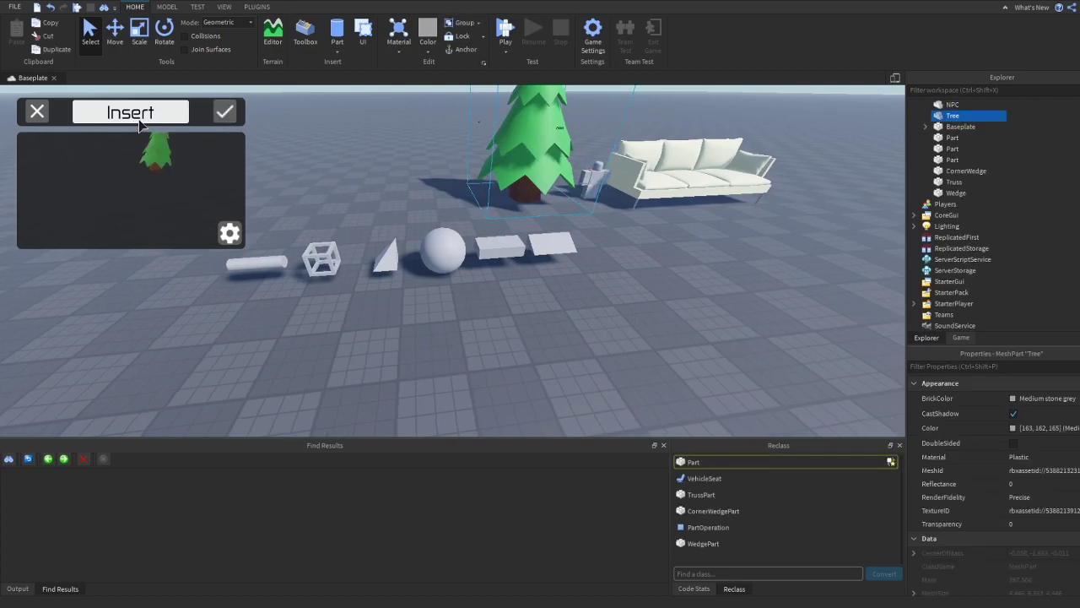
{"action": "key", "text": "f"}
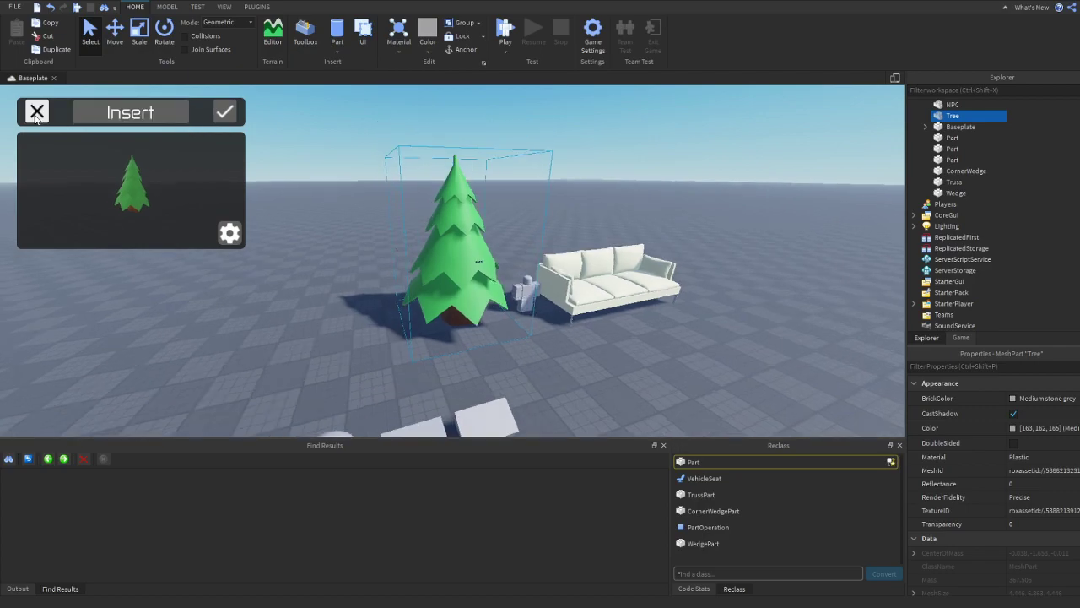
{"action": "left_click", "coordinate": [37, 113]}
{"action": "left_click", "coordinate": [310, 280]}
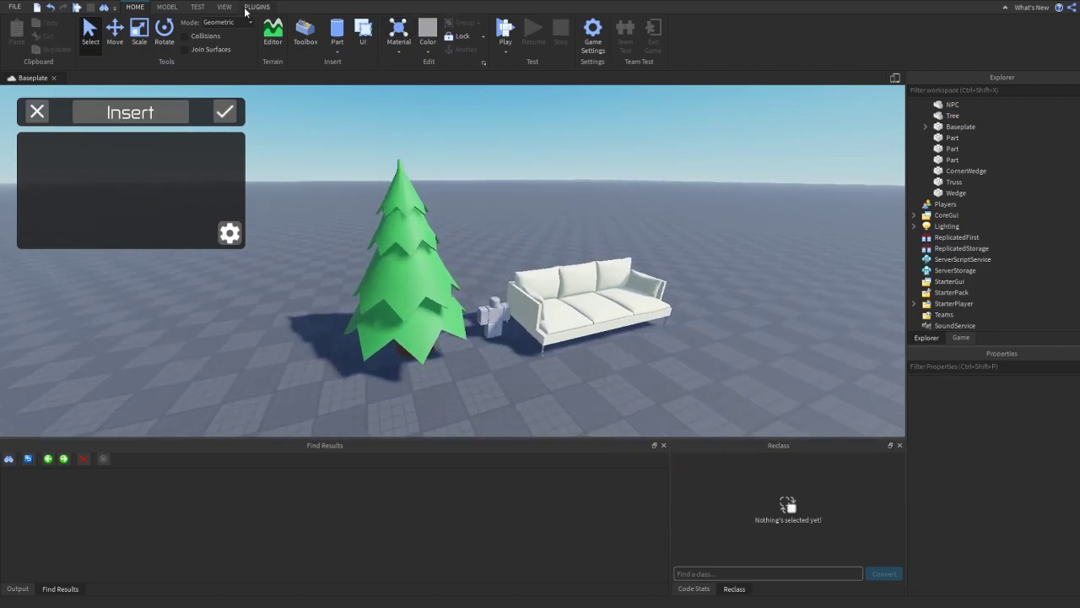
Close the ViewportEditor plugin and open the building toolkit plugin that contains the mirror, triangle and decal tools
{"action": "left_click", "coordinate": [257, 7]}
{"action": "left_click", "coordinate": [249, 42]}
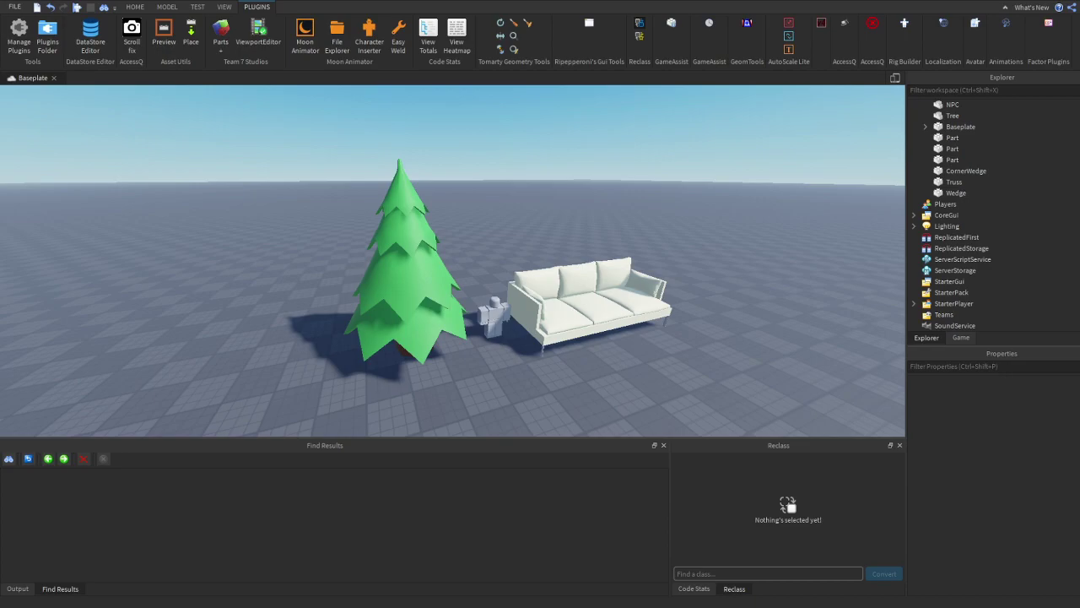
{"action": "left_click", "coordinate": [823, 25]}
{"action": "scroll", "coordinate": [523, 160], "scroll_direction": "down", "scroll_amount": 5}
{"action": "right_click_drag", "start_coordinate": [521, 158], "coordinate": [481, 165]}
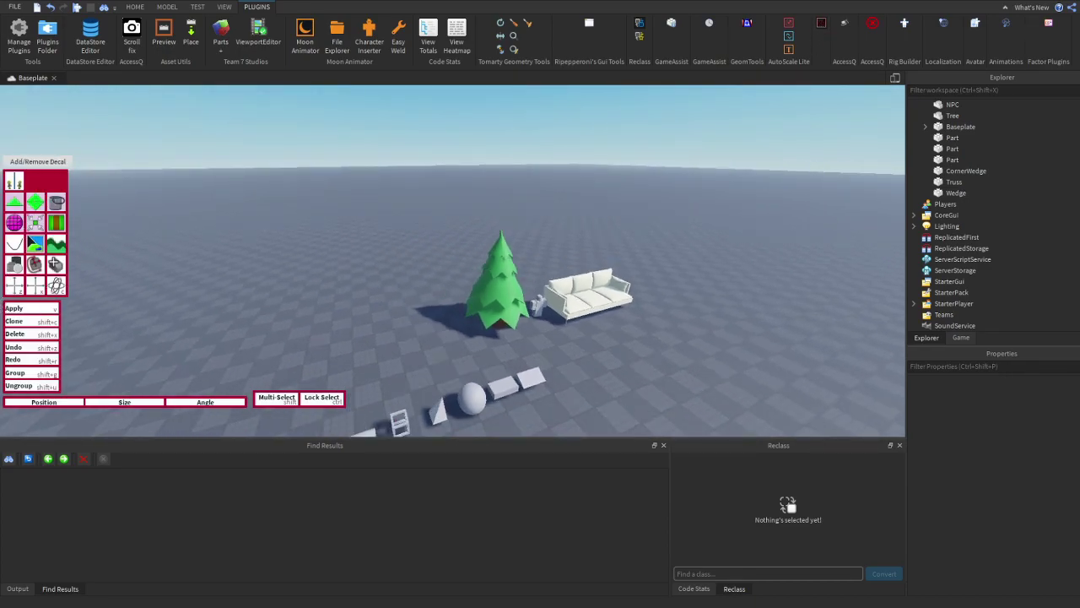
{"action": "left_click", "coordinate": [142, 9]}
{"action": "scroll", "coordinate": [277, 173], "scroll_direction": "down", "scroll_amount": 5}
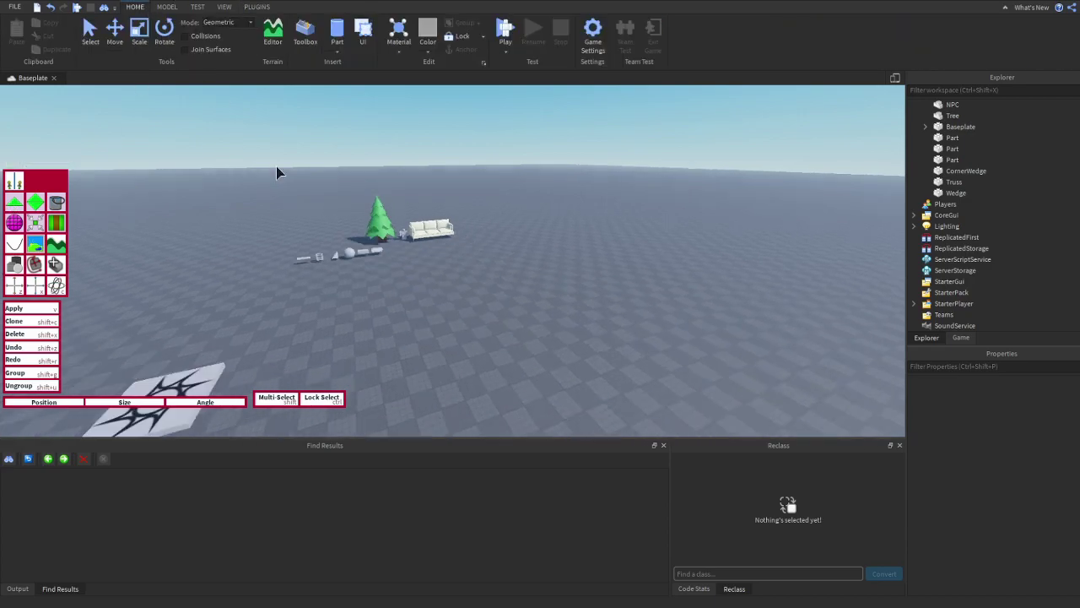
{"action": "scroll", "coordinate": [275, 173], "scroll_direction": "up", "scroll_amount": 5}
{"action": "right_click_drag", "start_coordinate": [272, 172], "coordinate": [240, 189]}
{"action": "left_click", "coordinate": [257, 6]}
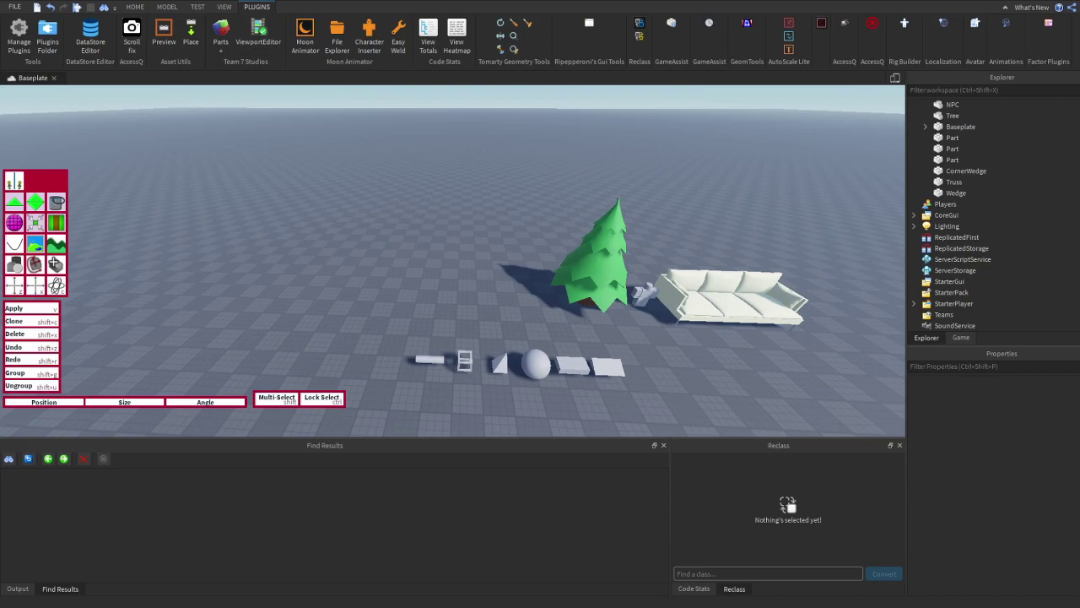
{"action": "left_click", "coordinate": [140, 8]}
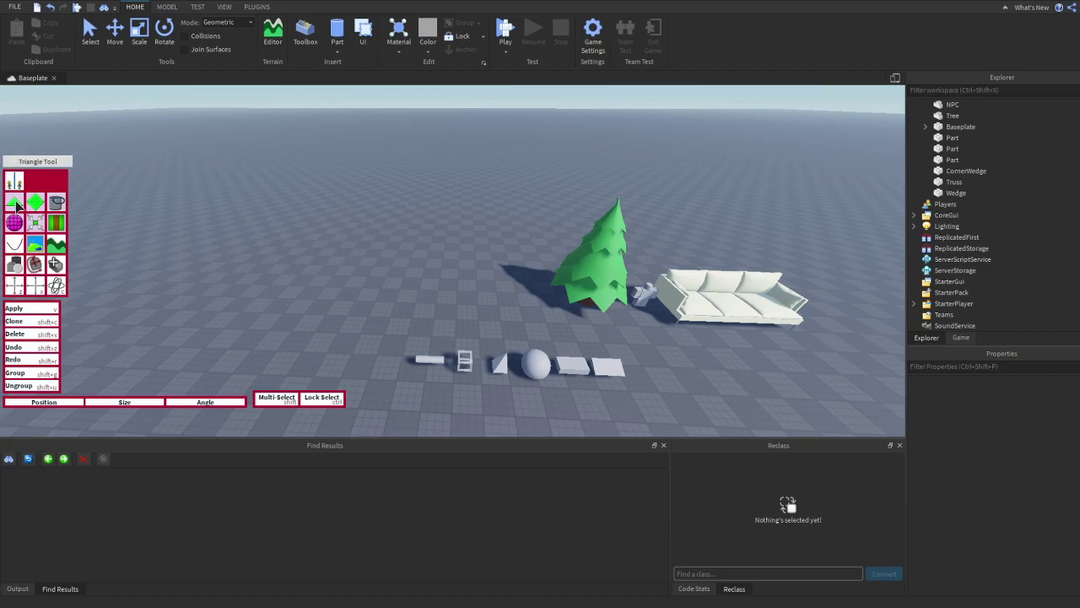
Start the toolkit's Mirror tool and try to use the Tree as the new mirror
{"action": "left_click", "coordinate": [17, 191]}
{"action": "scroll", "coordinate": [294, 231], "scroll_direction": "down", "scroll_amount": 3}
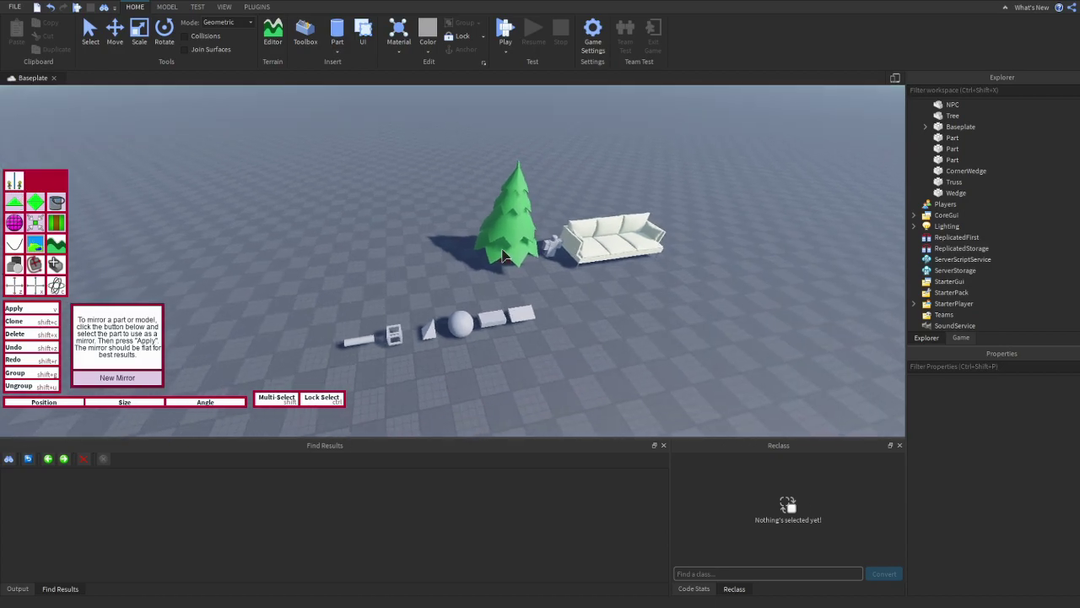
{"action": "left_click", "coordinate": [505, 237]}
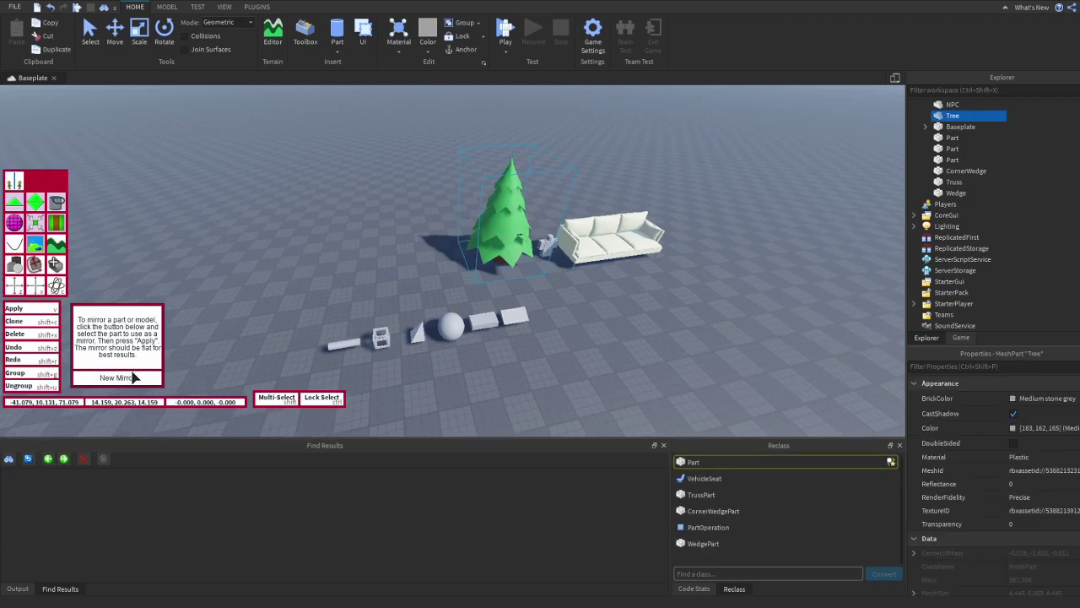
{"action": "scroll", "coordinate": [126, 371], "scroll_direction": "up", "scroll_amount": 1}
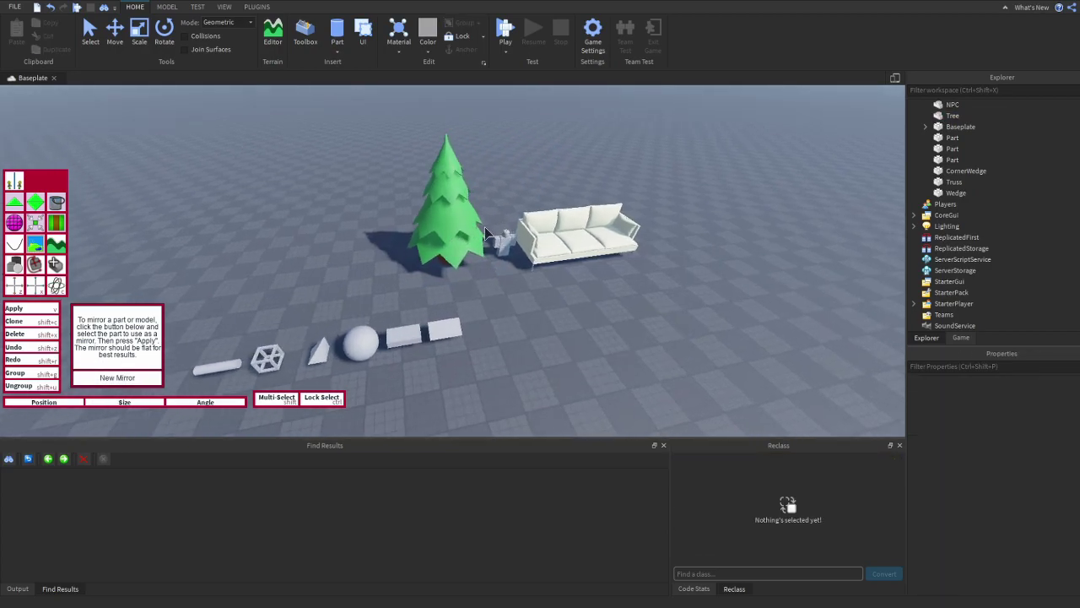
{"action": "left_click", "coordinate": [483, 229]}
{"action": "left_click", "coordinate": [460, 230]}
{"action": "left_click", "coordinate": [424, 226]}
{"action": "left_click", "coordinate": [424, 226]}
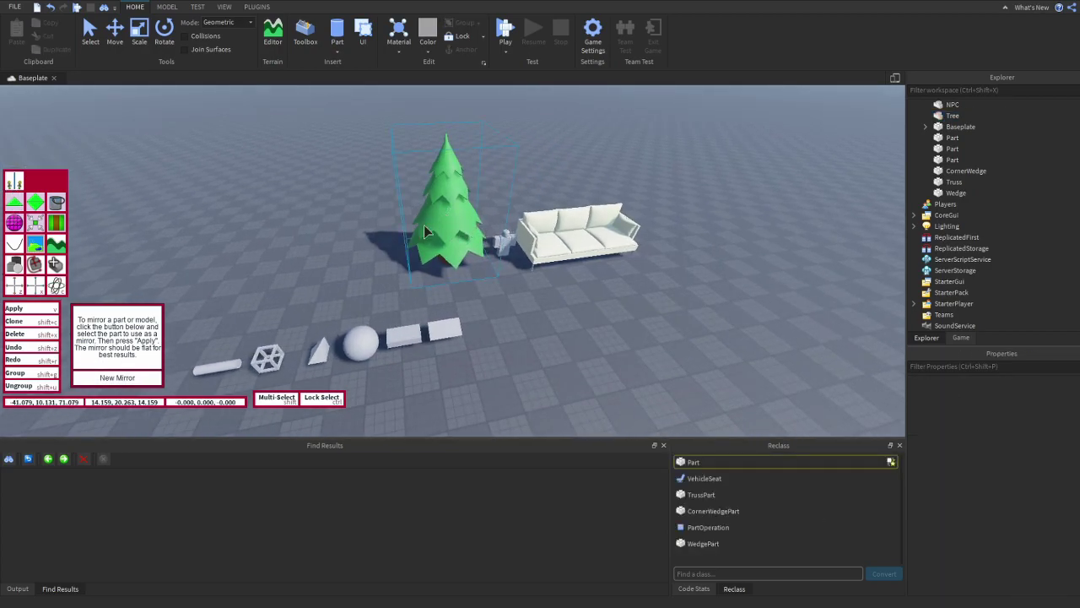
Leave the toolkit and move the Tree a short distance away from the NPC with the Select tool
{"action": "left_click", "coordinate": [404, 237]}
{"action": "key", "text": "ctrl+1"}
{"action": "left_click_drag", "start_coordinate": [441, 231], "coordinate": [406, 253]}
{"action": "left_click", "coordinate": [337, 263]}
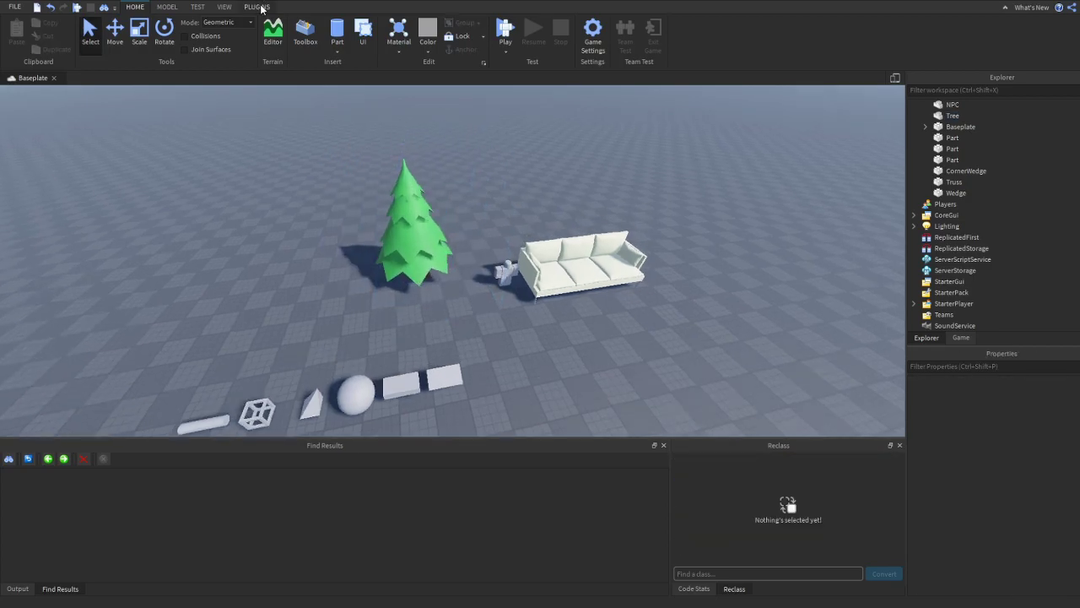
Reopen the building toolkit and bridge a triangle between the Tree, the Couch and the end wedge with the Triangle Tool
{"action": "left_click", "coordinate": [257, 7]}
{"action": "left_click", "coordinate": [815, 30]}
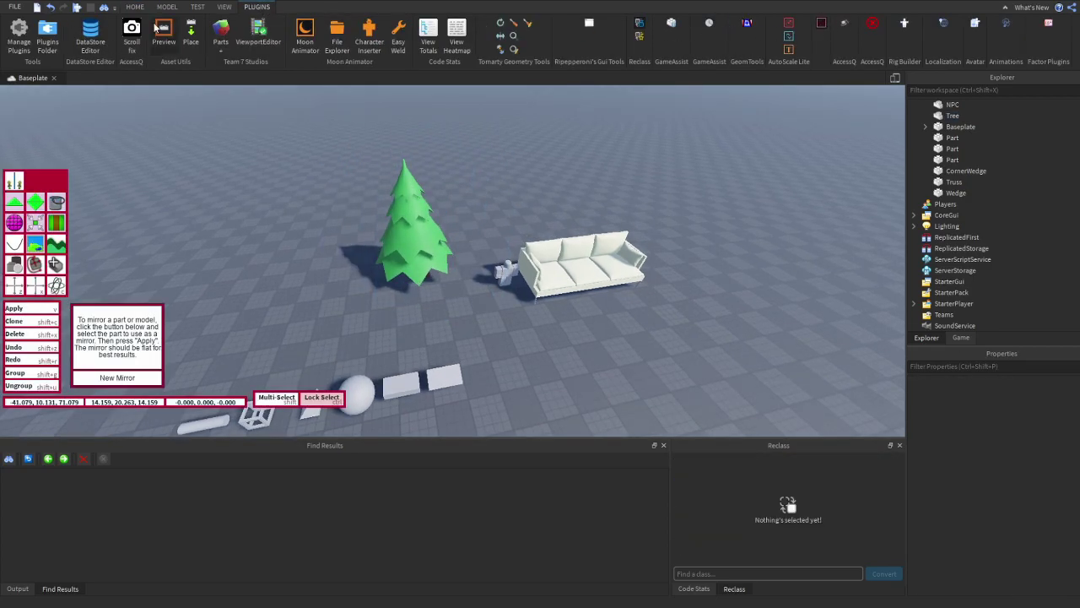
{"action": "left_click", "coordinate": [135, 7]}
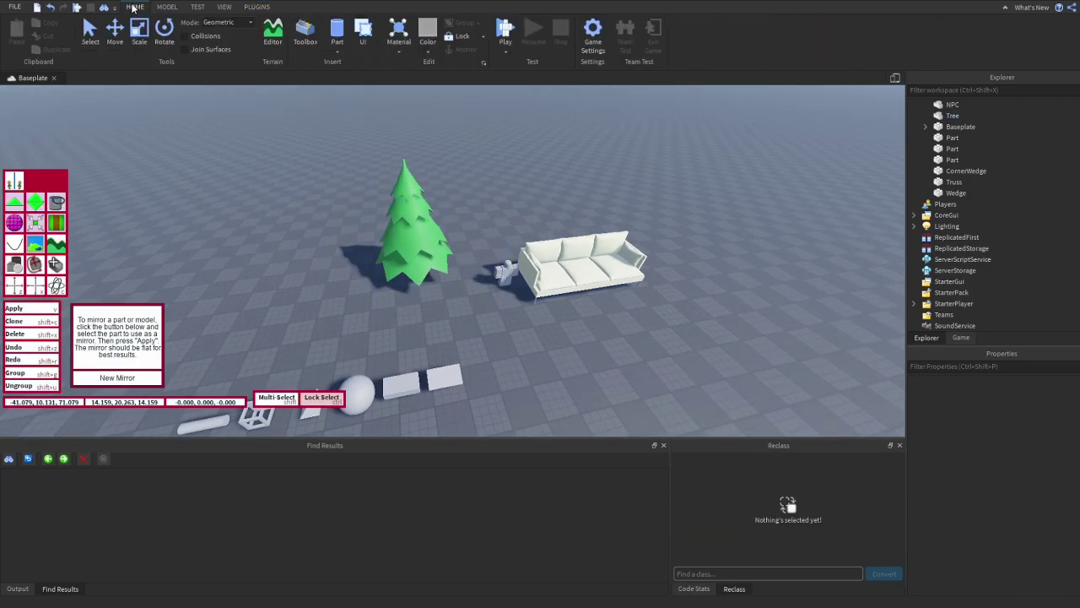
{"action": "left_click", "coordinate": [15, 203]}
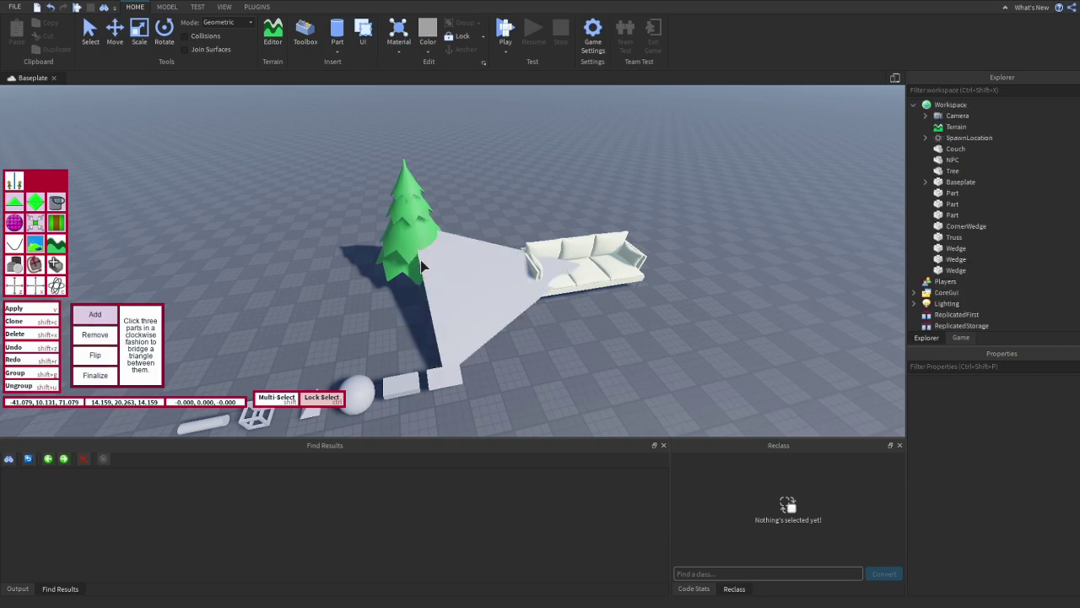
{"action": "right_click_drag", "start_coordinate": [477, 270], "coordinate": [640, 217]}
{"action": "key", "text": "w"}
{"action": "scroll", "coordinate": [652, 196], "scroll_direction": "down", "scroll_amount": 5}
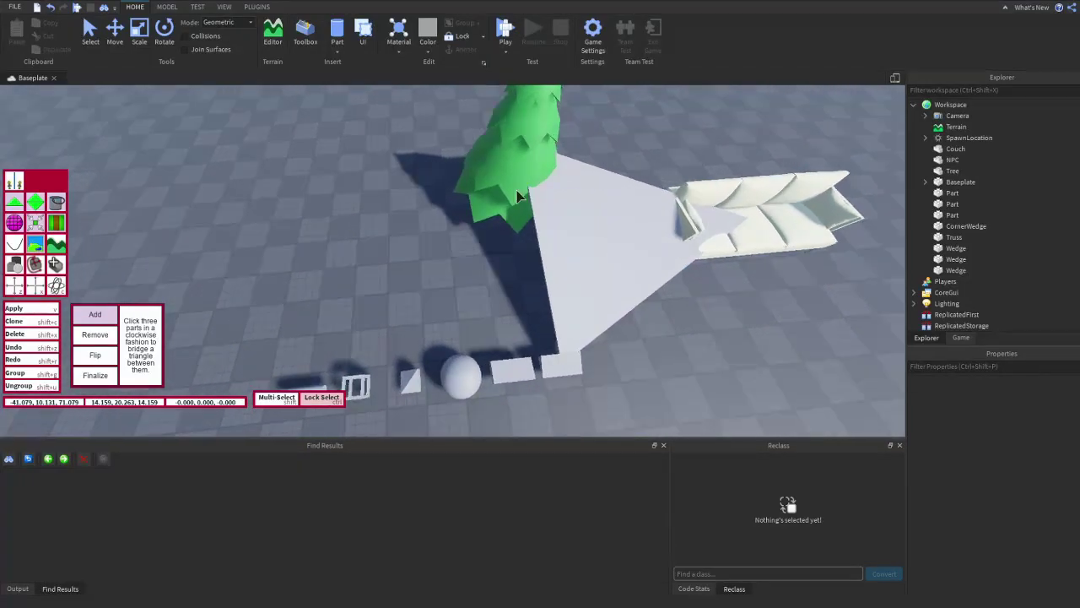
Add a second bridged triangle that reaches the cylinder at the far end of the row of parts
{"action": "scroll", "coordinate": [496, 271], "scroll_direction": "up", "scroll_amount": 3}
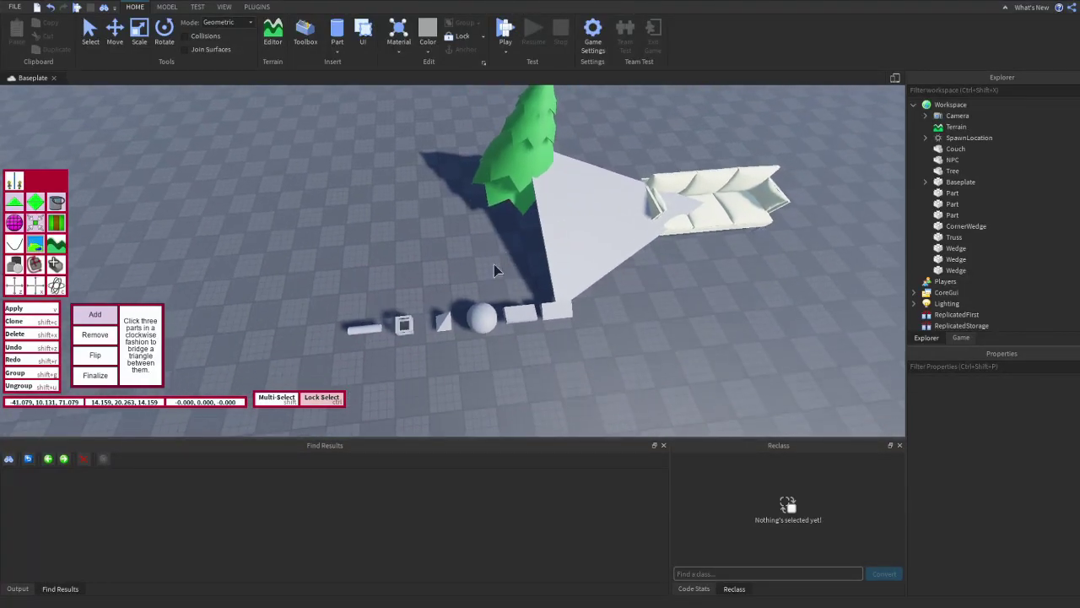
{"action": "key", "text": "q"}
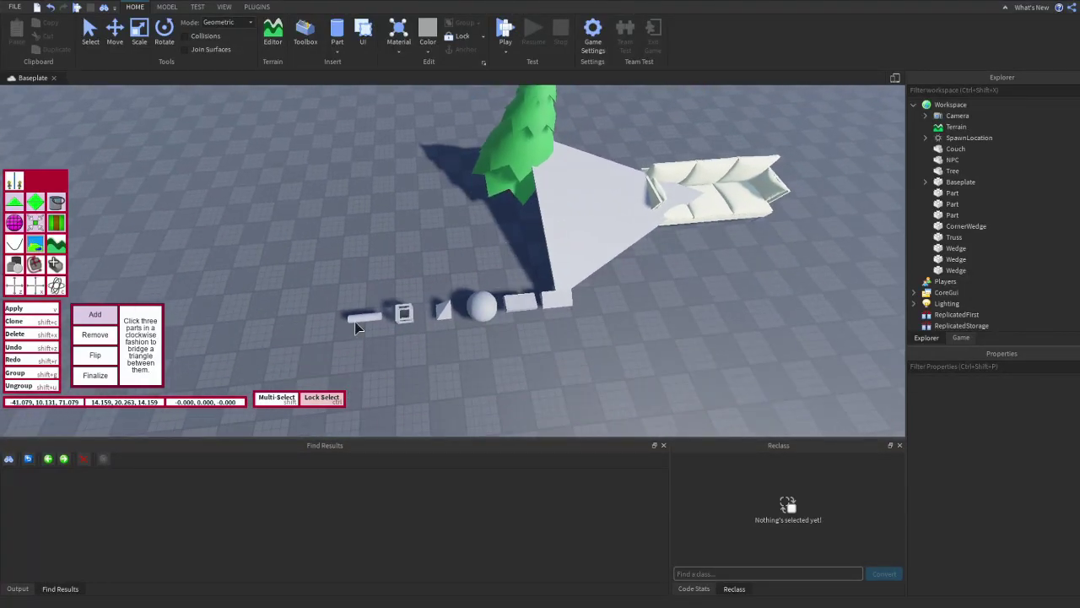
{"action": "left_click", "coordinate": [362, 319]}
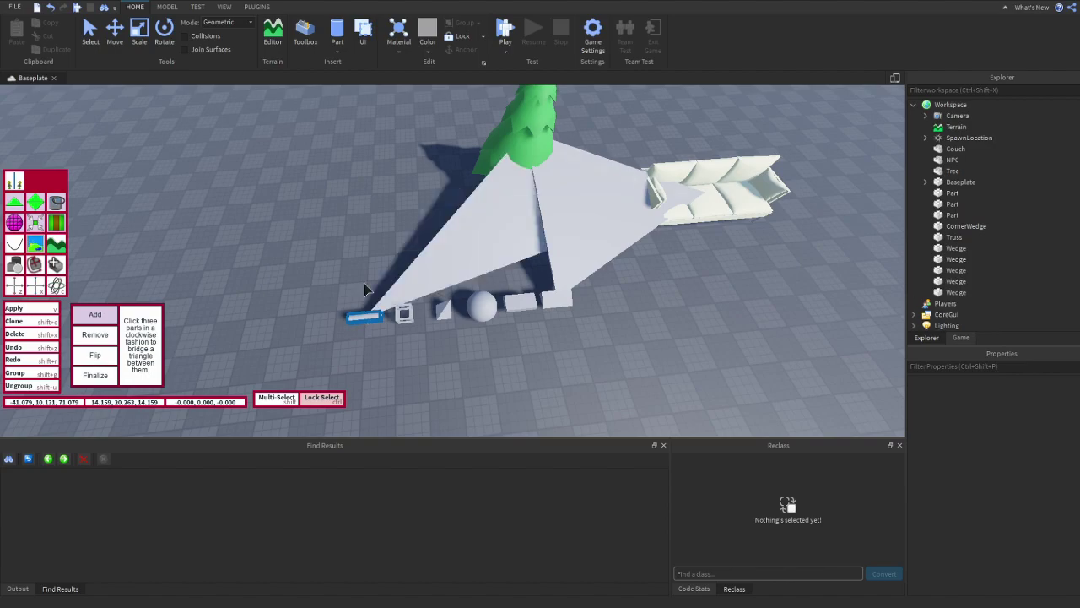
Delete all the wedges generated for the two bridged triangles
{"action": "left_click", "coordinate": [487, 234]}
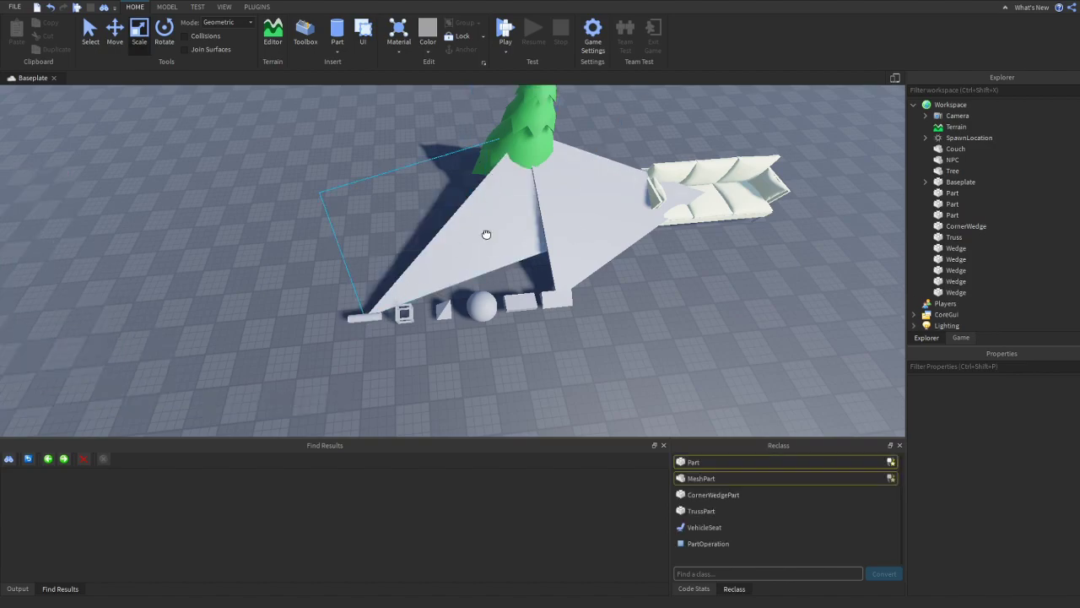
{"action": "left_click", "coordinate": [575, 224], "text": "shift"}
{"action": "left_click", "coordinate": [557, 153], "text": "shift"}
{"action": "key", "text": "Delete"}
{"action": "left_click", "coordinate": [617, 202]}
{"action": "key", "text": "Delete"}
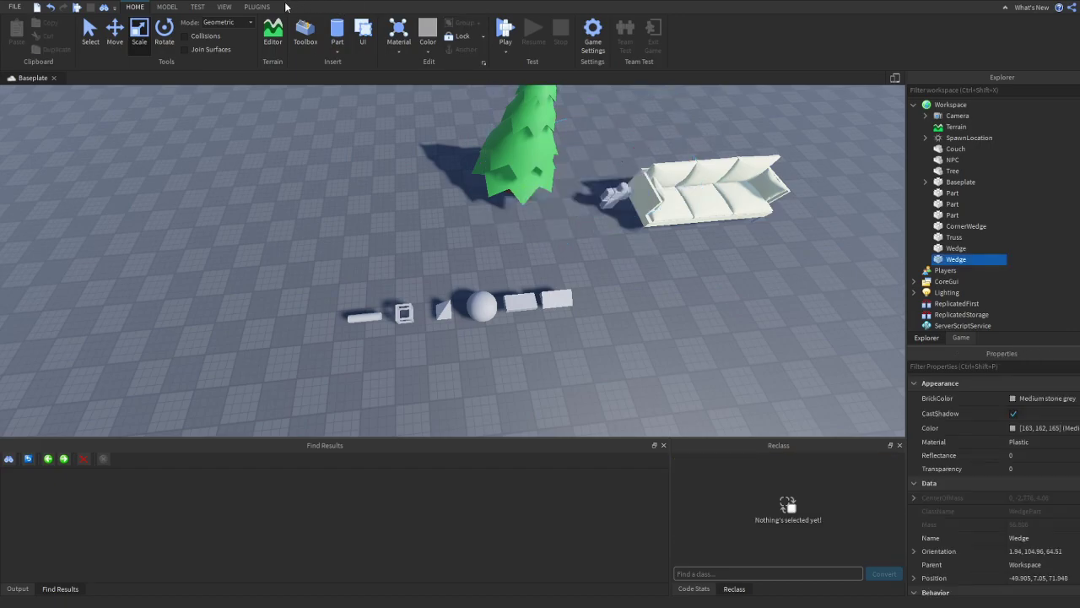
{"action": "key", "text": "ctrl+z"}
Reopen the building toolkit plugin with its Triangle Tool options
{"action": "left_click", "coordinate": [258, 7]}
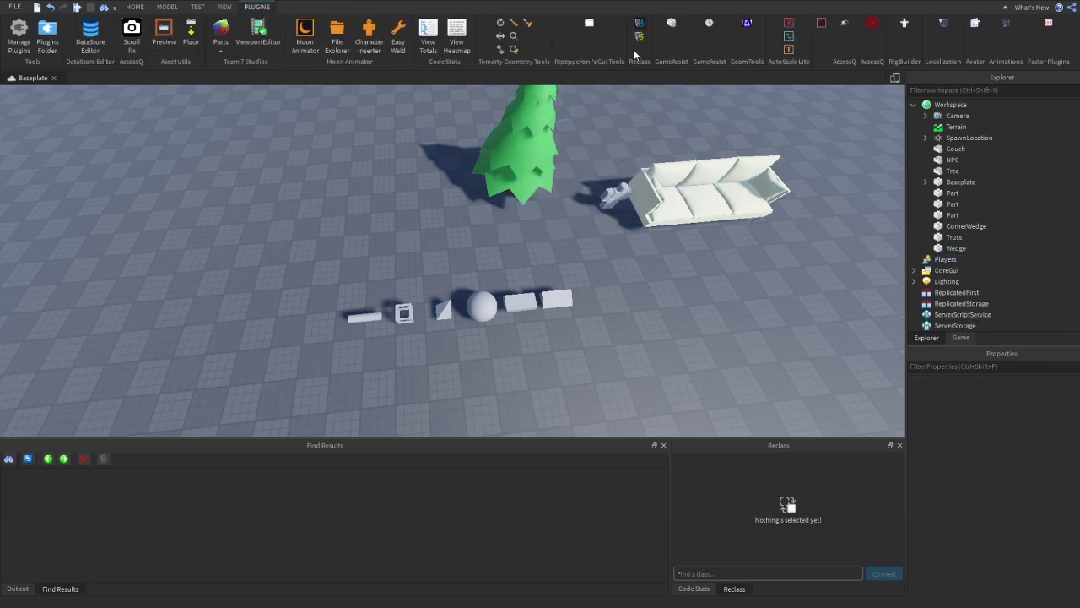
{"action": "left_click", "coordinate": [825, 28]}
{"action": "left_click", "coordinate": [130, 8]}
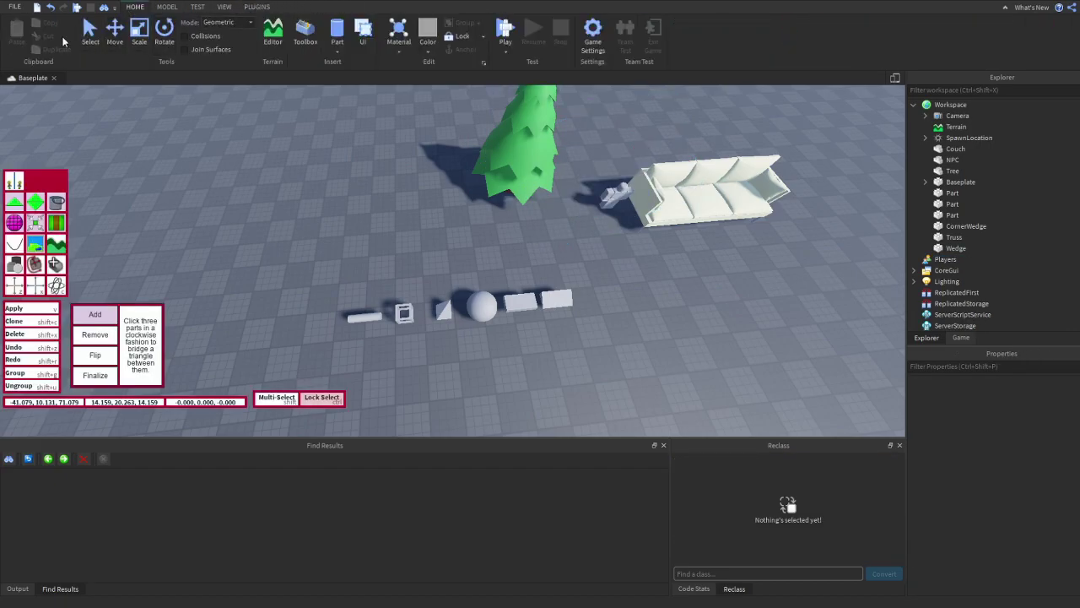
Check the block-placing tool's options and activate the toolkit's tool with Resize Snap 1 and Rotate Snap 5
{"action": "left_click", "coordinate": [34, 205]}
{"action": "scroll", "coordinate": [108, 378], "scroll_direction": "down", "scroll_amount": 3}
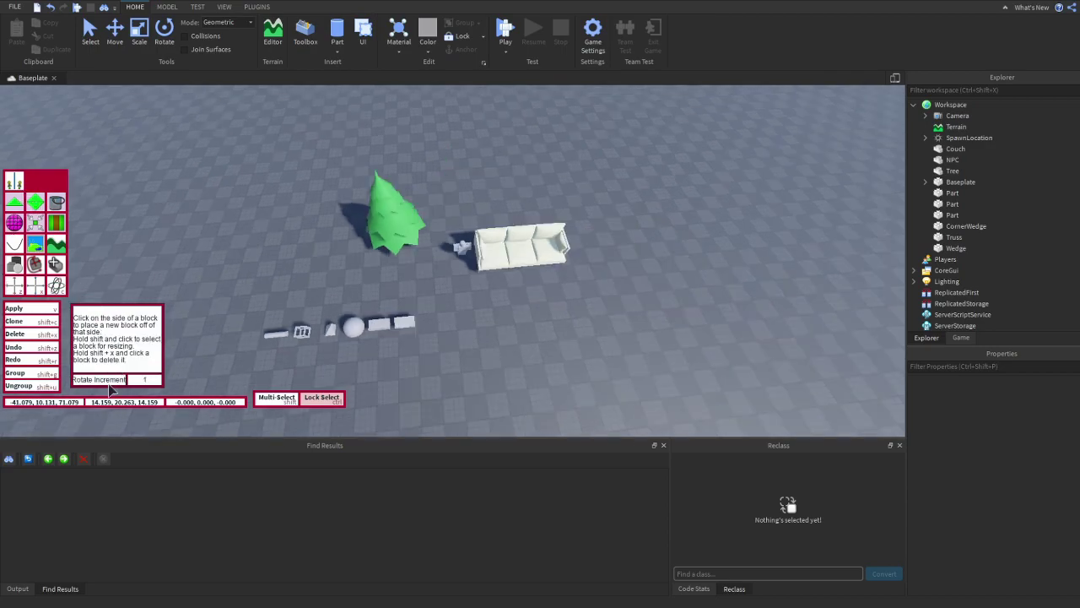
{"action": "scroll", "coordinate": [102, 321], "scroll_direction": "up", "scroll_amount": 2}
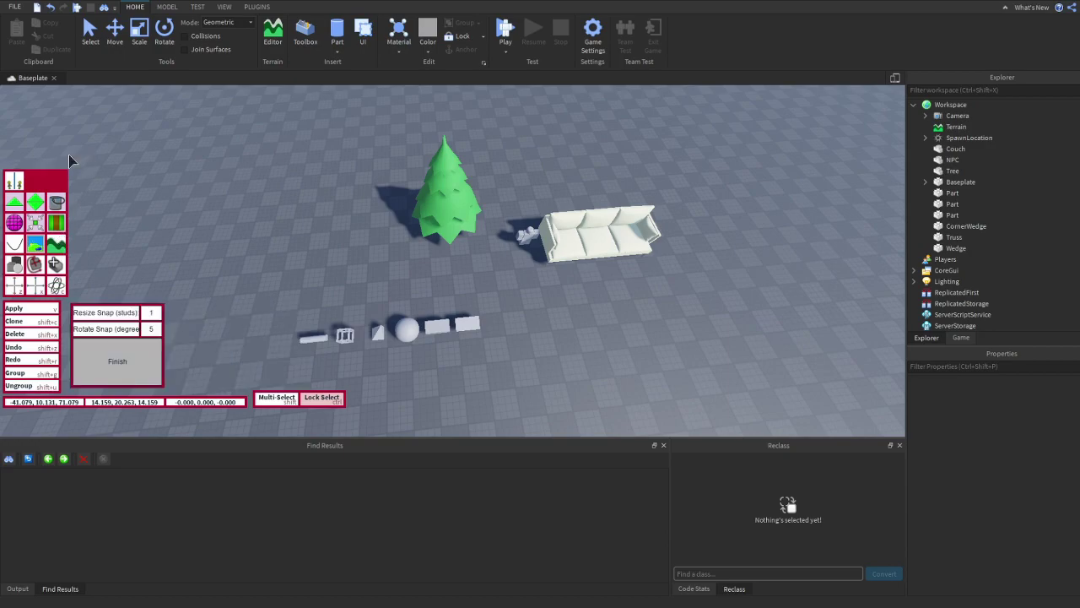
Draw a copy of the sphere and a long wall segment out from a block in the row of parts
{"action": "right_click_drag", "start_coordinate": [384, 191], "coordinate": [418, 217]}
{"action": "key", "text": "a"}
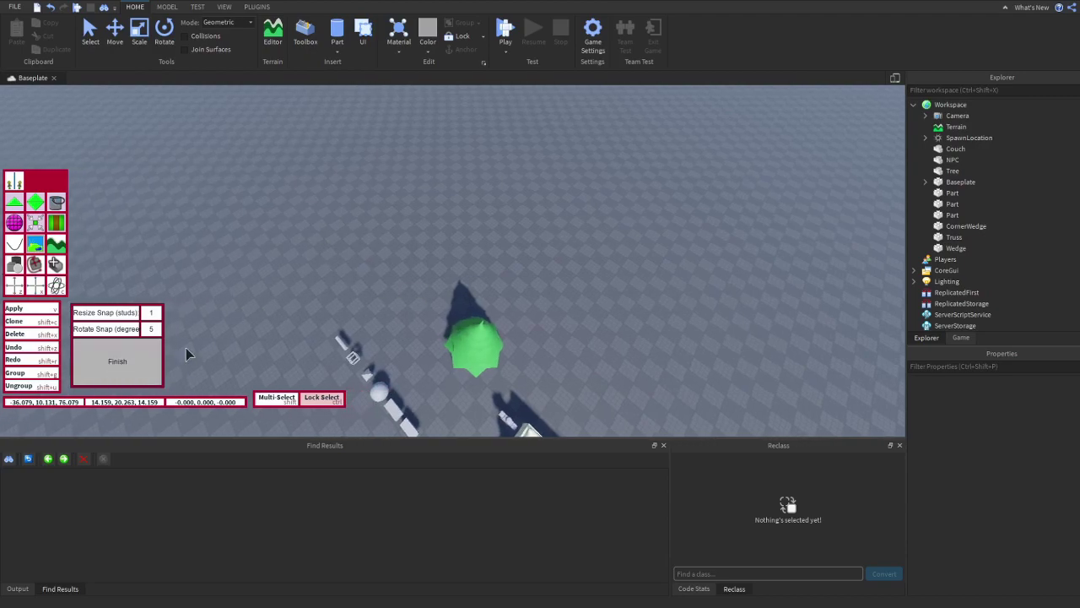
{"action": "key", "text": "w"}
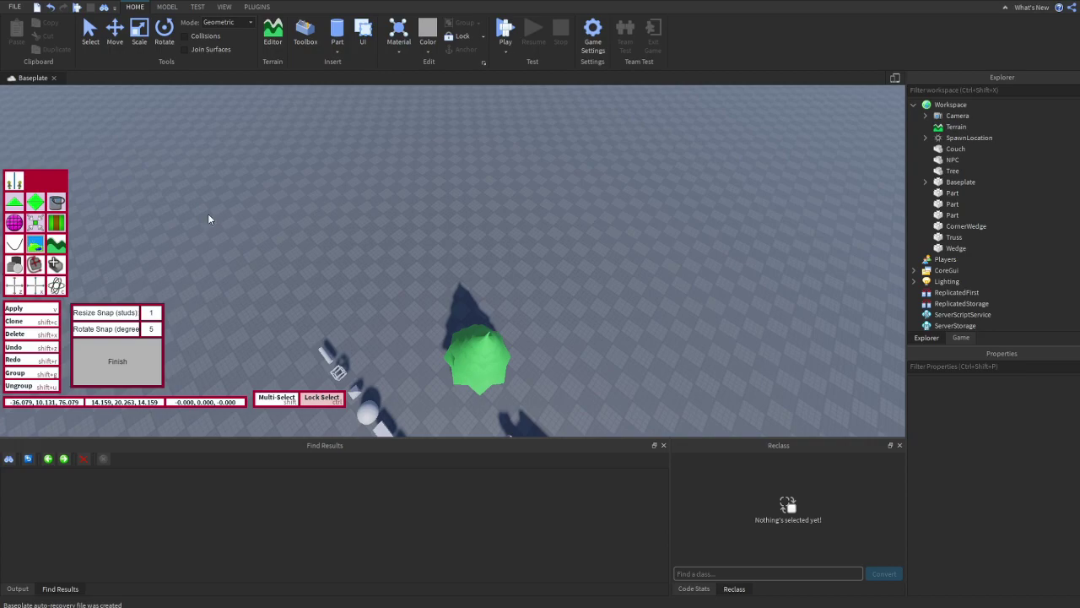
{"action": "right_click_drag", "start_coordinate": [190, 220], "coordinate": [171, 240]}
{"action": "key", "text": "s"}
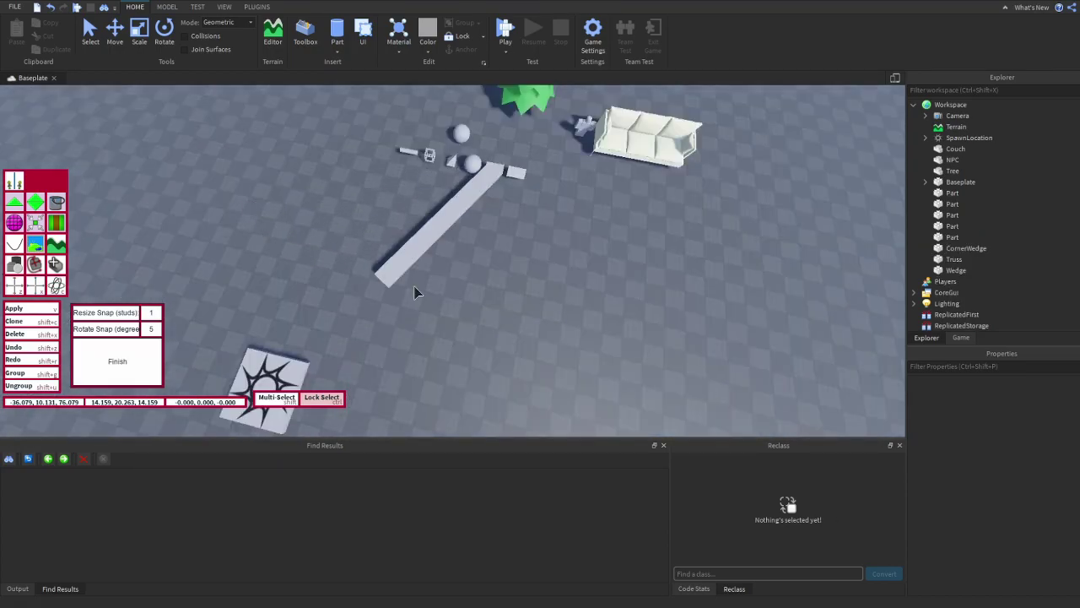
Continue the wall with segments around a four-sided outline back to its starting block and finish the path
{"action": "key", "text": "s"}
{"action": "right_click_drag", "start_coordinate": [502, 281], "coordinate": [429, 338]}
{"action": "left_click", "coordinate": [429, 336]}
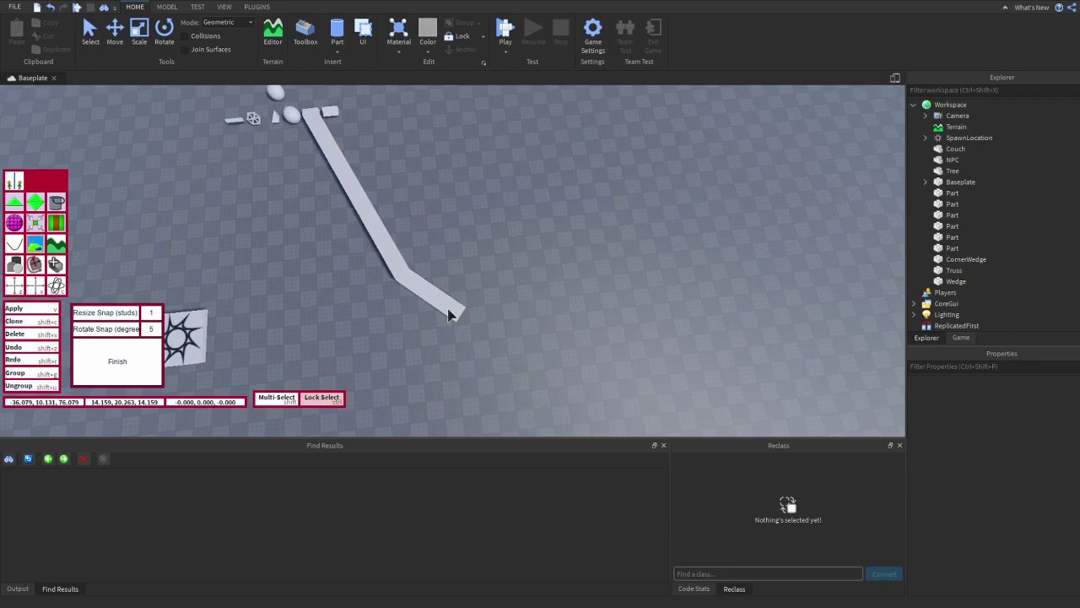
{"action": "left_click", "coordinate": [617, 263]}
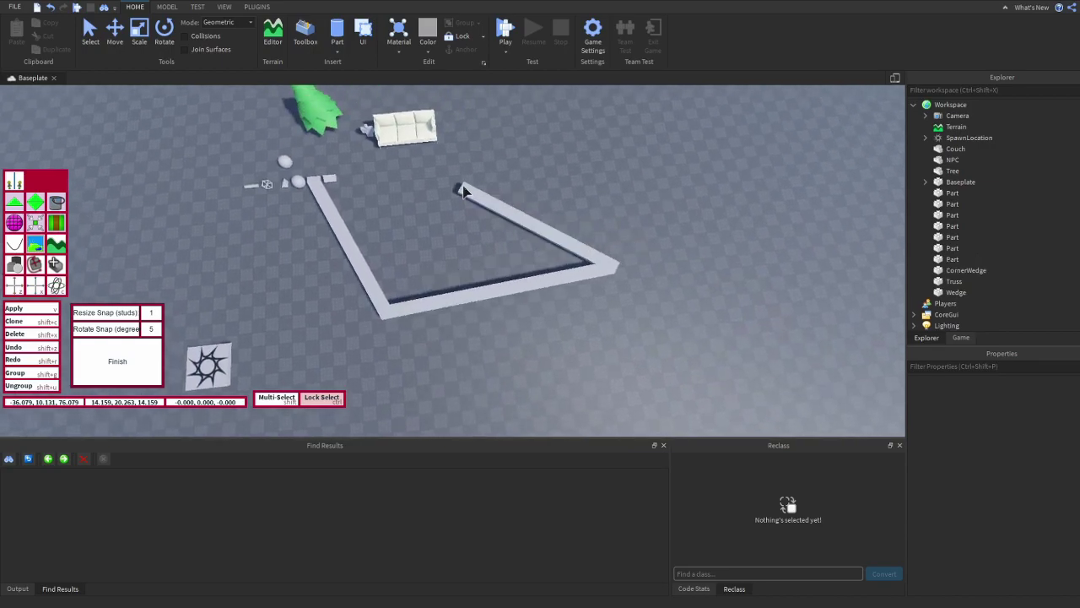
{"action": "left_click", "coordinate": [637, 175]}
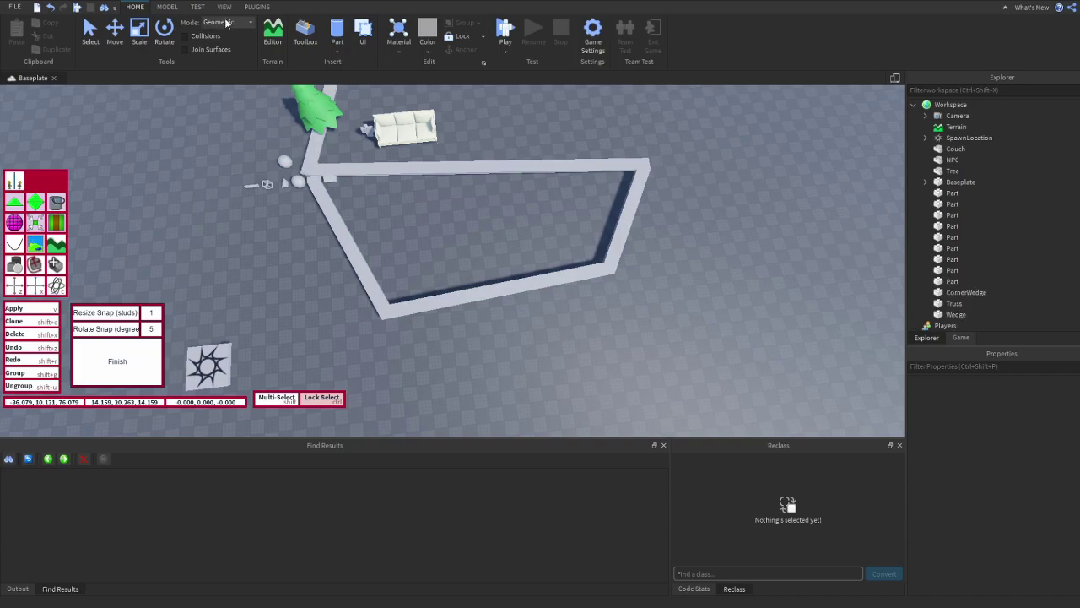
{"action": "left_click", "coordinate": [137, 346]}
{"action": "right_click_drag", "start_coordinate": [422, 202], "coordinate": [434, 178]}
{"action": "scroll", "coordinate": [308, 173], "scroll_direction": "up", "scroll_amount": 3}
{"action": "scroll", "coordinate": [303, 173], "scroll_direction": "up", "scroll_amount": 2}
{"action": "right_click_drag", "start_coordinate": [301, 178], "coordinate": [343, 226]}
{"action": "scroll", "coordinate": [343, 226], "scroll_direction": "down", "scroll_amount": 2}
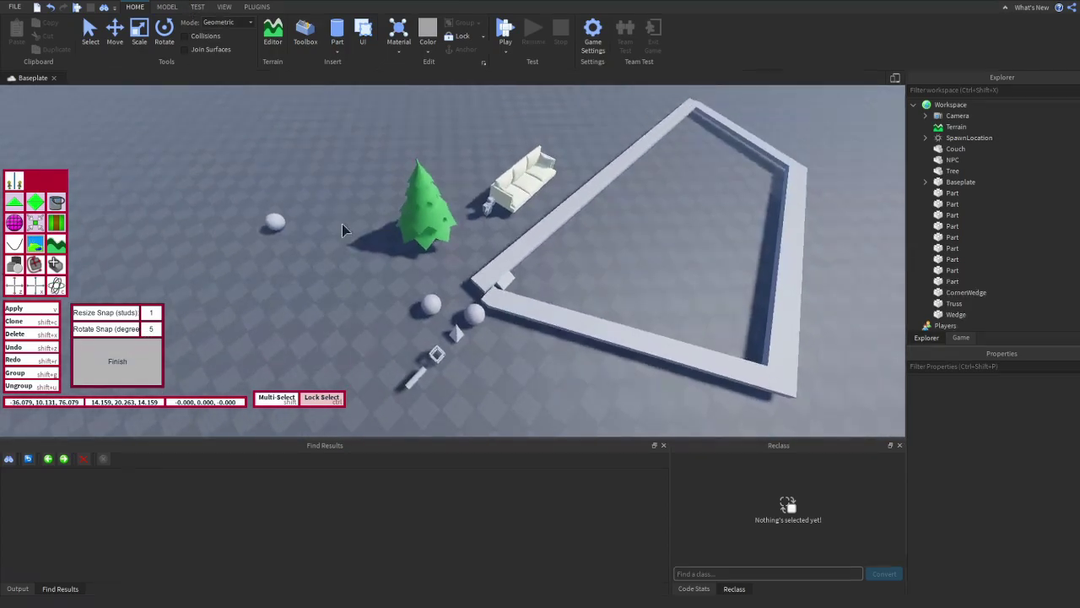
{"action": "scroll", "coordinate": [346, 229], "scroll_direction": "up", "scroll_amount": 3}
{"action": "left_click", "coordinate": [455, 341]}
{"action": "scroll", "coordinate": [455, 346], "scroll_direction": "down", "scroll_amount": 4}
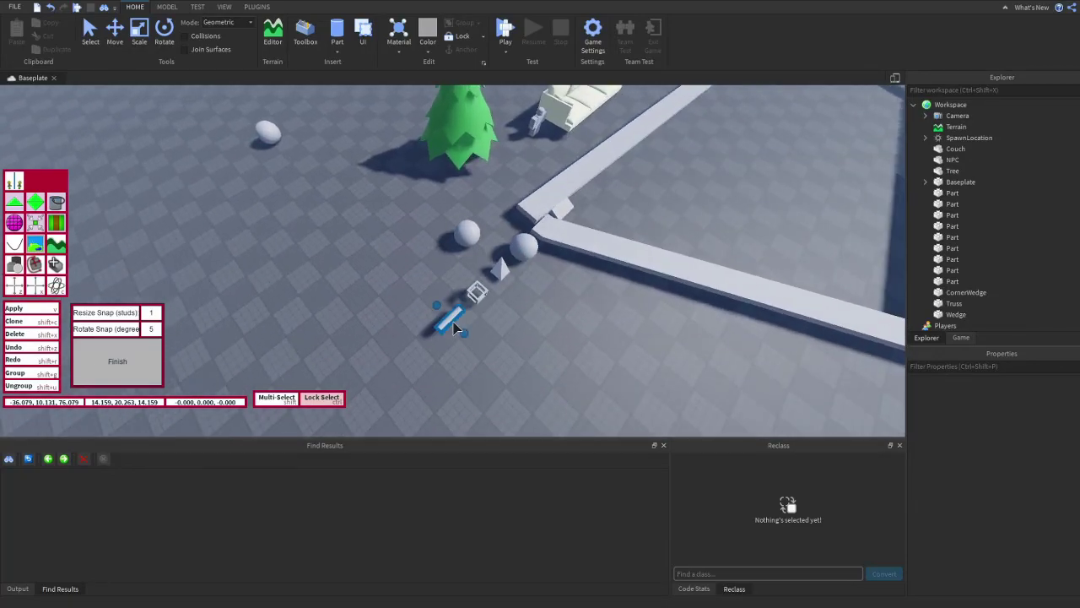
Stretch the Couch into a long segment across the baseplate with the same drawing tool
{"action": "scroll", "coordinate": [557, 169], "scroll_direction": "up", "scroll_amount": 5}
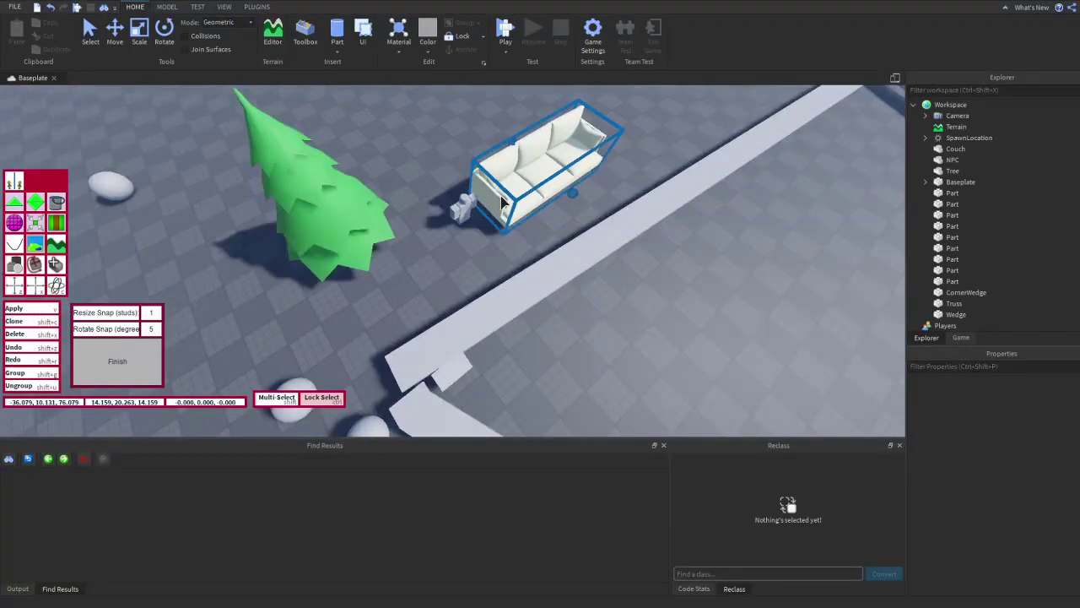
{"action": "scroll", "coordinate": [594, 189], "scroll_direction": "up", "scroll_amount": 5}
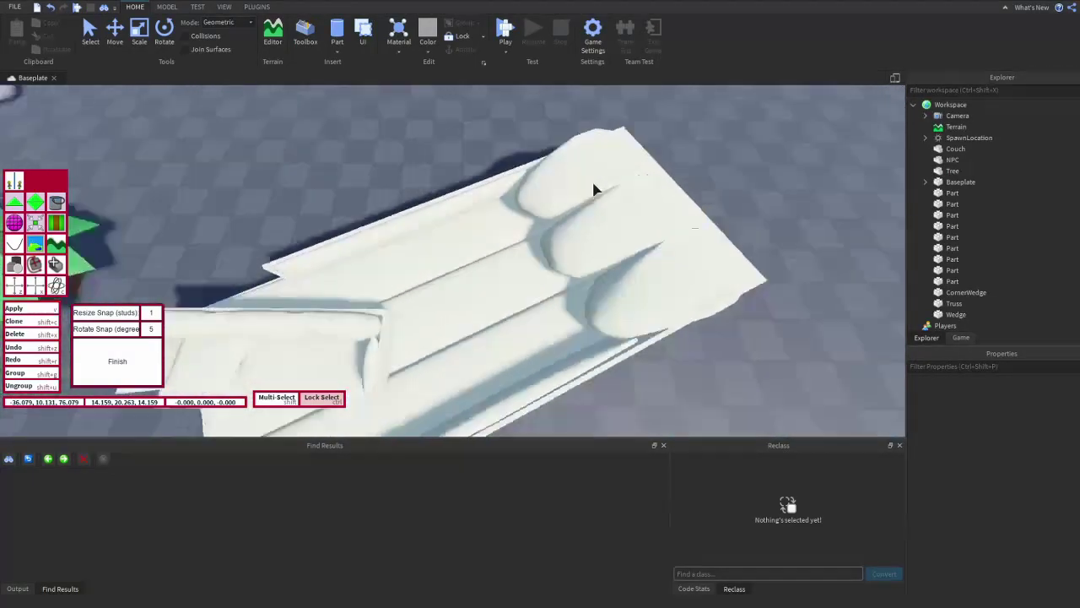
{"action": "scroll", "coordinate": [608, 188], "scroll_direction": "down", "scroll_amount": 5}
{"action": "scroll", "coordinate": [622, 208], "scroll_direction": "up", "scroll_amount": 5}
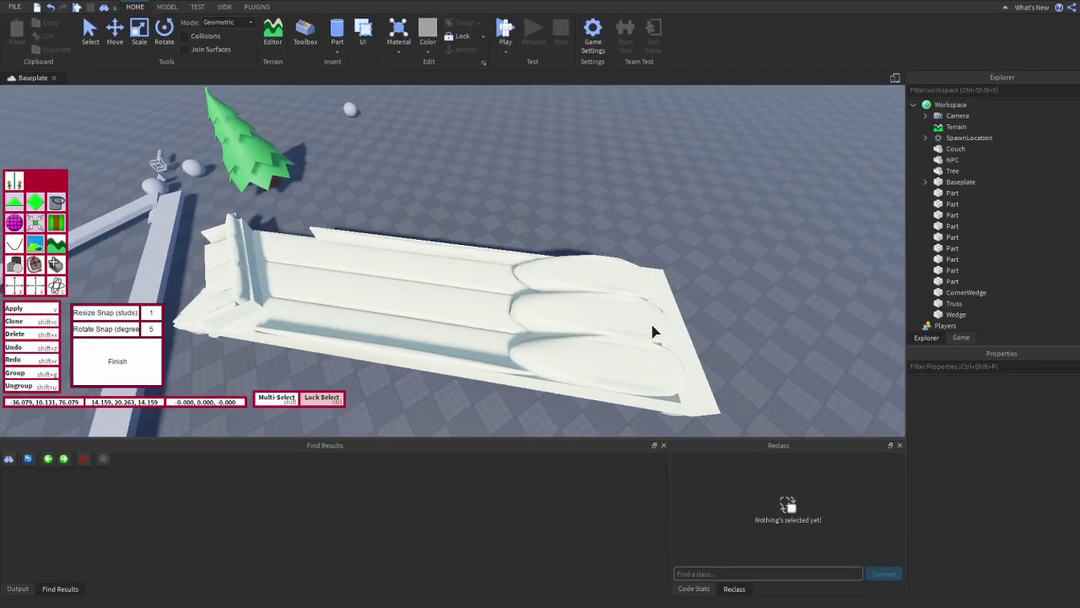
{"action": "left_click", "coordinate": [653, 325]}
Add further stretched Couch segments to close a triangle and finish the path
{"action": "right_click_drag", "start_coordinate": [654, 325], "coordinate": [724, 351]}
{"action": "scroll", "coordinate": [714, 342], "scroll_direction": "down", "scroll_amount": 3}
{"action": "left_click", "coordinate": [712, 346]}
{"action": "key", "text": "s"}
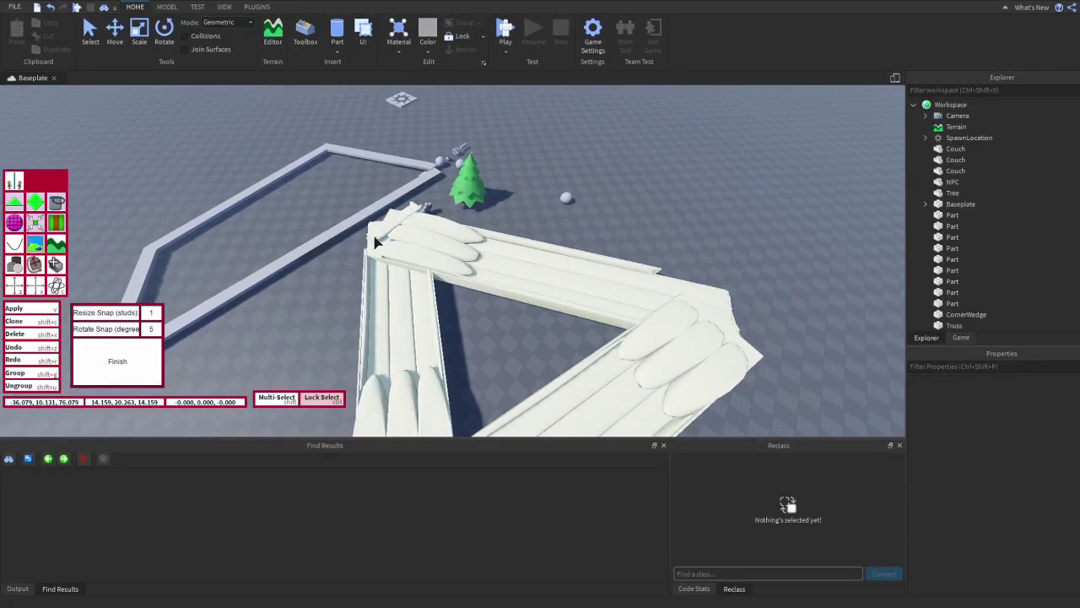
{"action": "key", "text": "ctrl+v"}
{"action": "scroll", "coordinate": [506, 253], "scroll_direction": "down", "scroll_amount": 6}
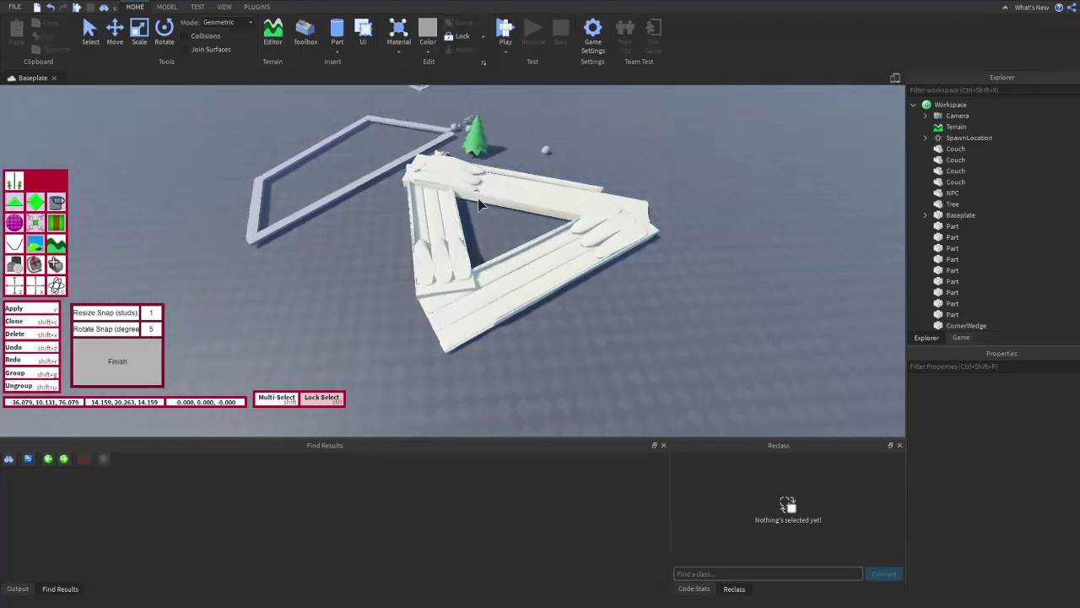
{"action": "key", "text": "w"}
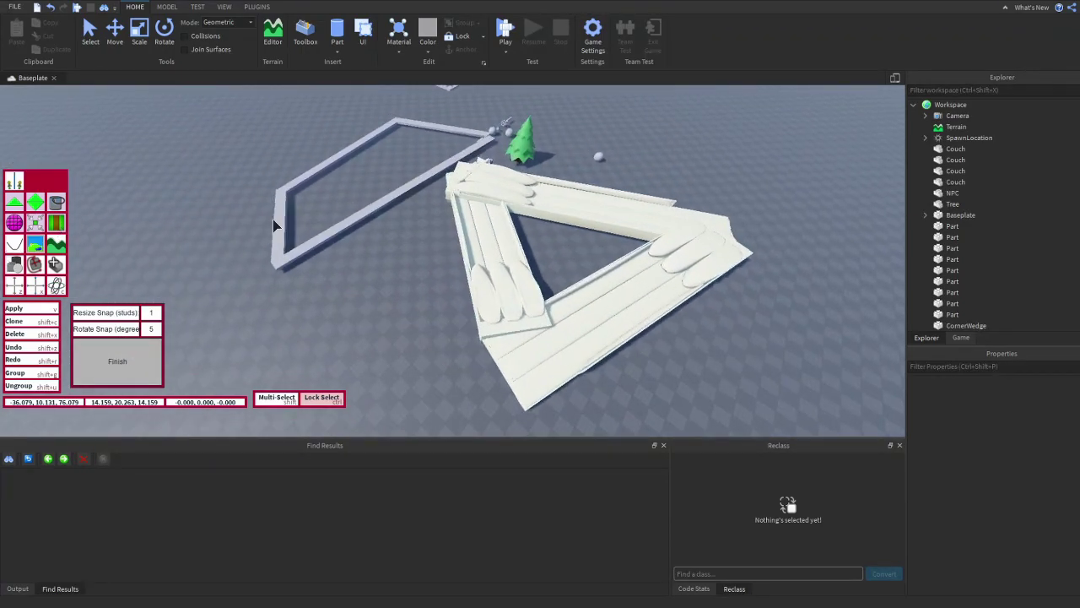
Insert a new block Part on the empty baseplate area beyond the Couch triangle
{"action": "scroll", "coordinate": [275, 220], "scroll_direction": "up", "scroll_amount": 1}
{"action": "key", "text": "s"}
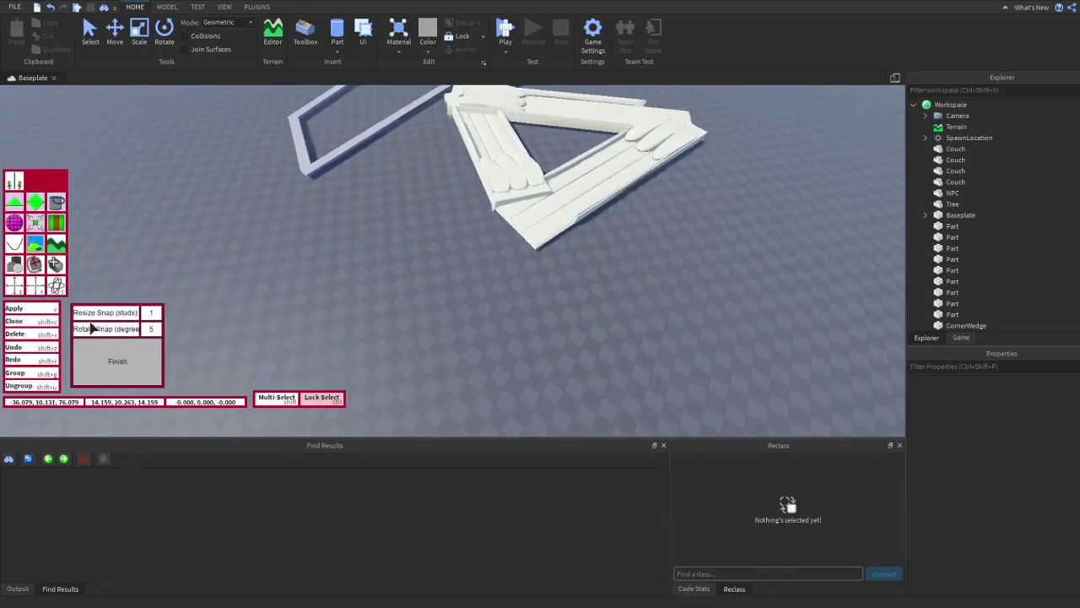
{"action": "left_click", "coordinate": [338, 54]}
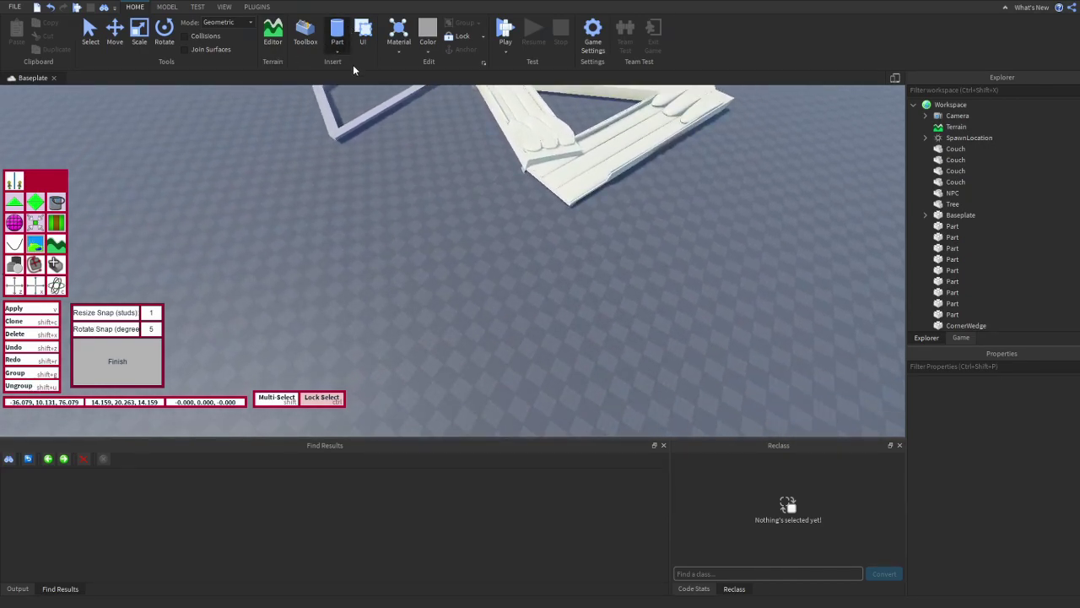
{"action": "left_click", "coordinate": [352, 66]}
{"action": "key", "text": "f"}
{"action": "scroll", "coordinate": [429, 262], "scroll_direction": "down", "scroll_amount": 5}
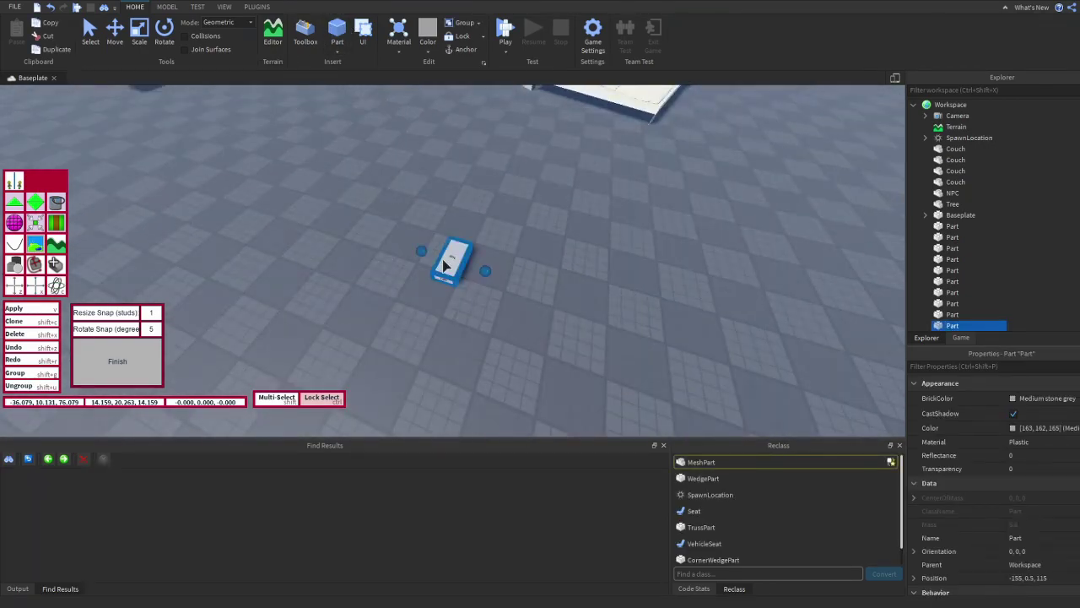
Draw a closed, six-cornered wall outline starting from the new Part and finish the path
{"action": "left_click", "coordinate": [483, 267]}
{"action": "key", "text": "s"}
{"action": "key", "text": "d"}
{"action": "left_click", "coordinate": [738, 257]}
{"action": "key", "text": "s"}
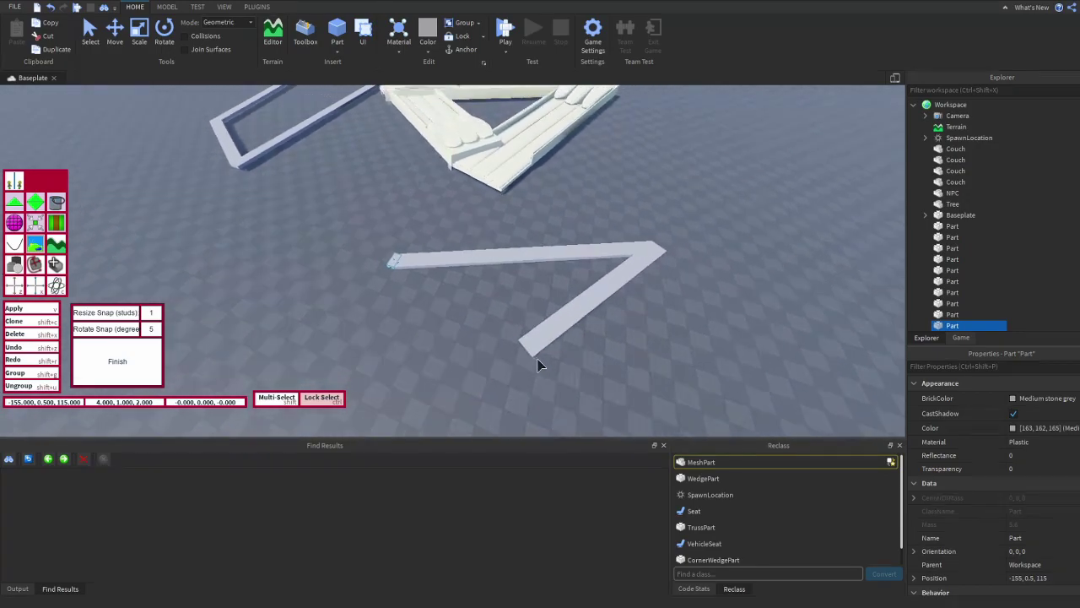
{"action": "left_click", "coordinate": [614, 369]}
{"action": "key", "text": "s"}
{"action": "mouse_move", "coordinate": [491, 278]}
{"action": "left_mouse_down"}
{"action": "mouse_move", "coordinate": [456, 287]}
{"action": "mouse_move", "coordinate": [417, 397]}
{"action": "mouse_move", "coordinate": [332, 297]}
{"action": "mouse_move", "coordinate": [408, 244]}
{"action": "left_mouse_up"}
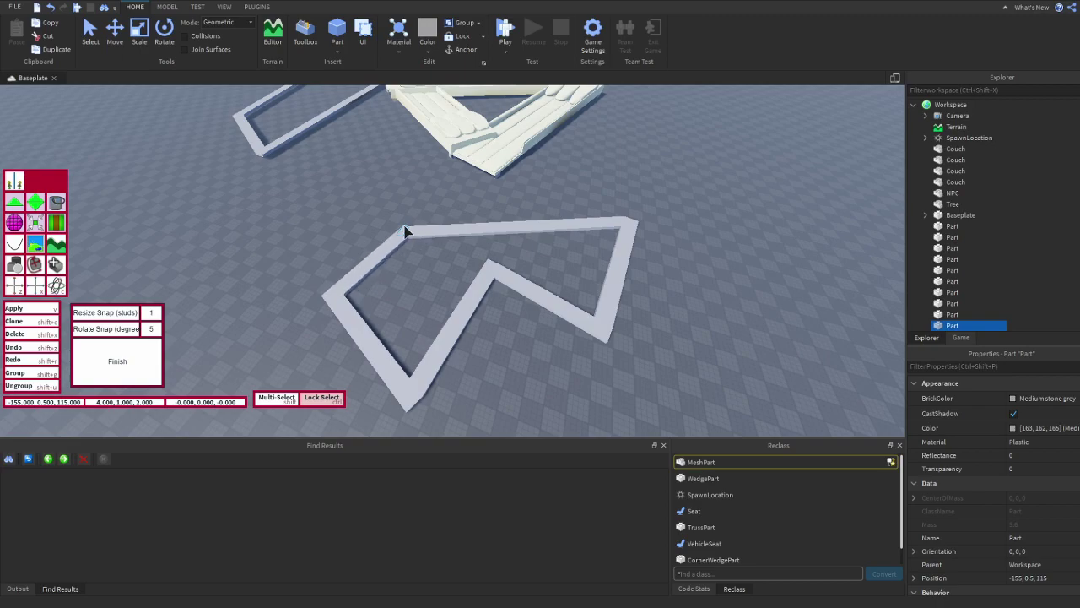
{"action": "left_click", "coordinate": [144, 342]}
{"action": "scroll", "coordinate": [477, 311], "scroll_direction": "down", "scroll_amount": 2}
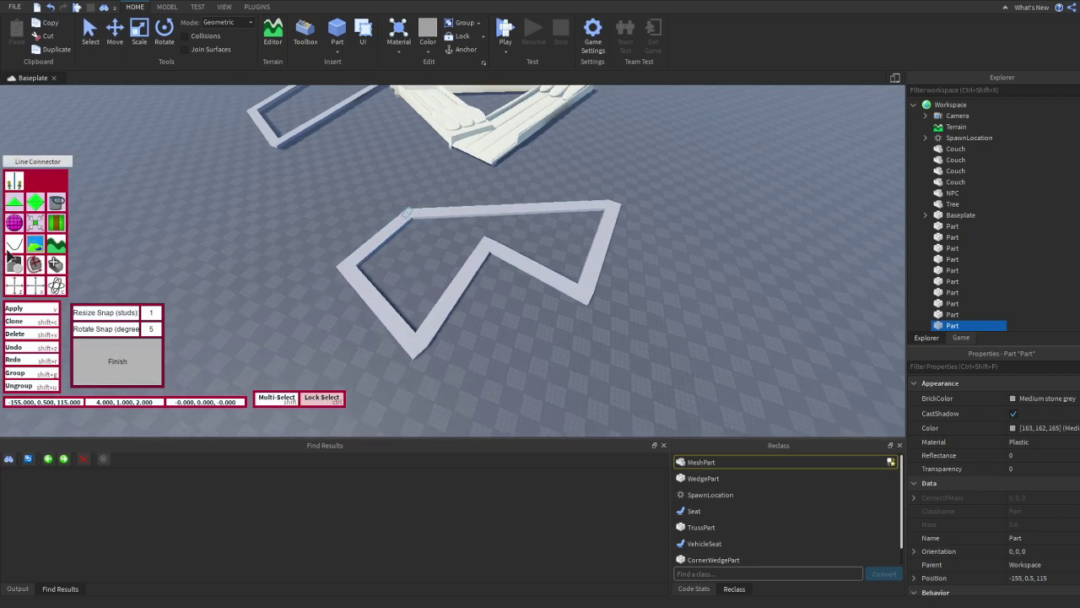
Activate the Line Connector and run a line from the six-cornered wall outline to the top of the Tree
{"action": "left_click", "coordinate": [14, 247]}
{"action": "mouse_move", "coordinate": [444, 268]}
{"action": "right_mouse_down"}
{"action": "mouse_move", "coordinate": [451, 295]}
{"action": "mouse_move", "coordinate": [437, 269]}
{"action": "right_mouse_up"}
{"action": "right_click_drag", "start_coordinate": [563, 199], "coordinate": [528, 186]}
{"action": "key", "text": "w"}
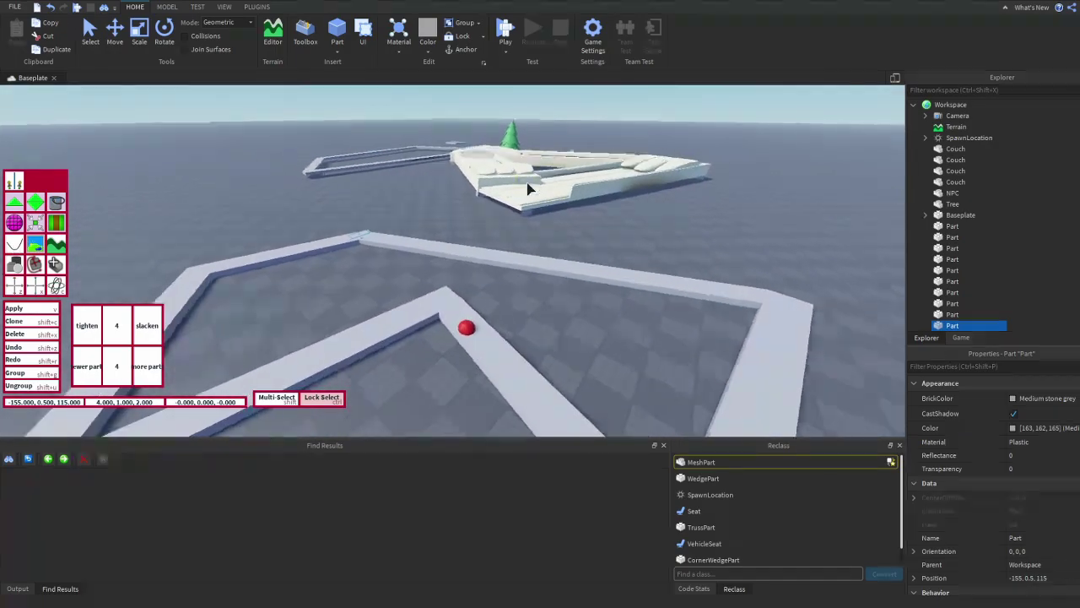
{"action": "left_click", "coordinate": [526, 138]}
{"action": "right_click_drag", "start_coordinate": [528, 140], "coordinate": [444, 179]}
{"action": "key", "text": "w"}
{"action": "key", "text": "w"}
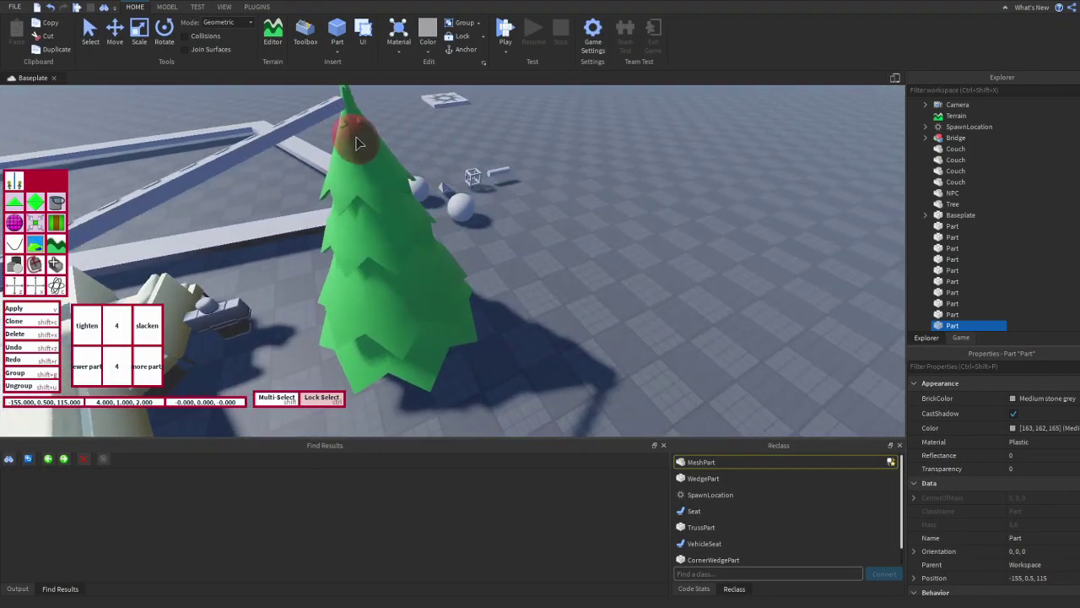
Add a second line from the top of the Tree to the ground beyond the Couch triangle
{"action": "middle_click_drag", "start_coordinate": [356, 143], "coordinate": [342, 205]}
{"action": "right_click_drag", "start_coordinate": [347, 202], "coordinate": [302, 221]}
{"action": "key", "text": "w"}
{"action": "key", "text": "s"}
{"action": "left_click", "coordinate": [237, 239]}
{"action": "key", "text": "s"}
{"action": "right_click_drag", "start_coordinate": [241, 239], "coordinate": [630, 140]}
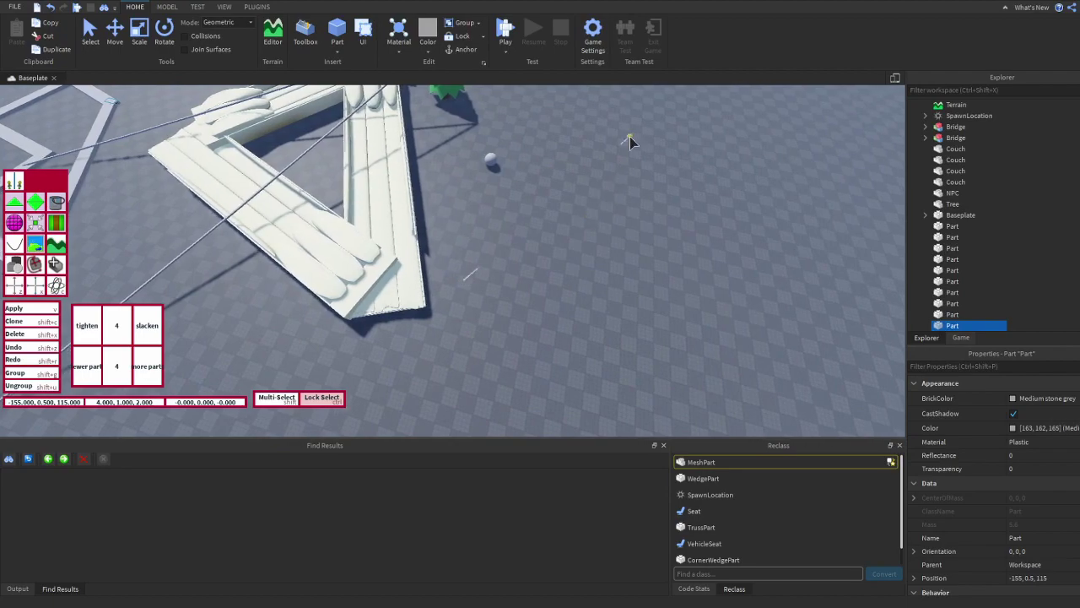
Add a line between two baseplate points beside the Couch triangle, and reduce the slack and part count to 1
{"action": "key", "text": "q"}
{"action": "right_click_drag", "start_coordinate": [646, 233], "coordinate": [645, 233]}
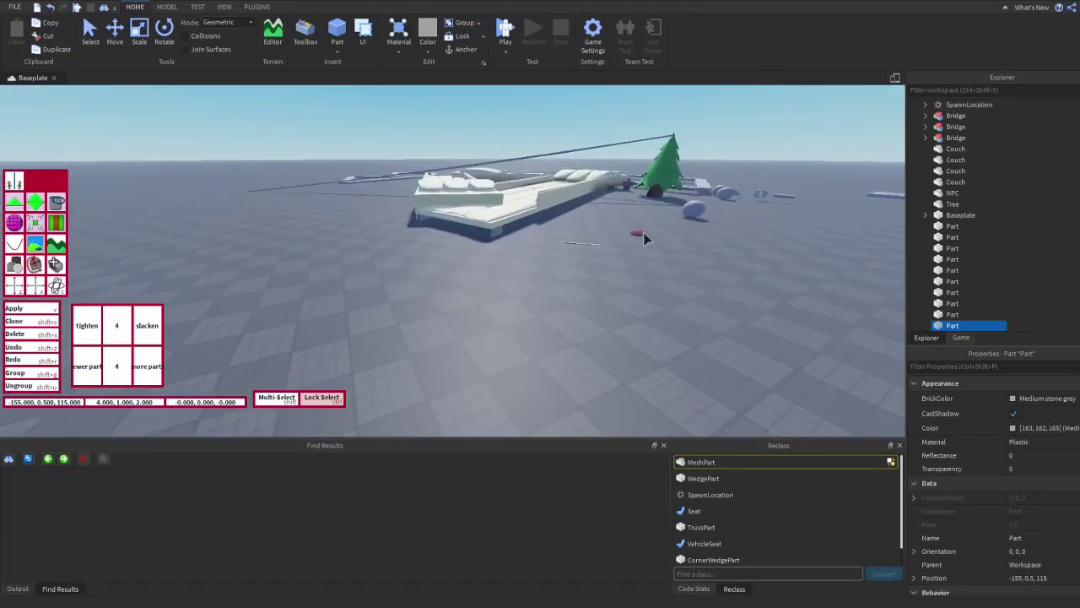
{"action": "key", "text": "a"}
{"action": "right_click_drag", "start_coordinate": [498, 164], "coordinate": [528, 174]}
{"action": "key", "text": "e"}
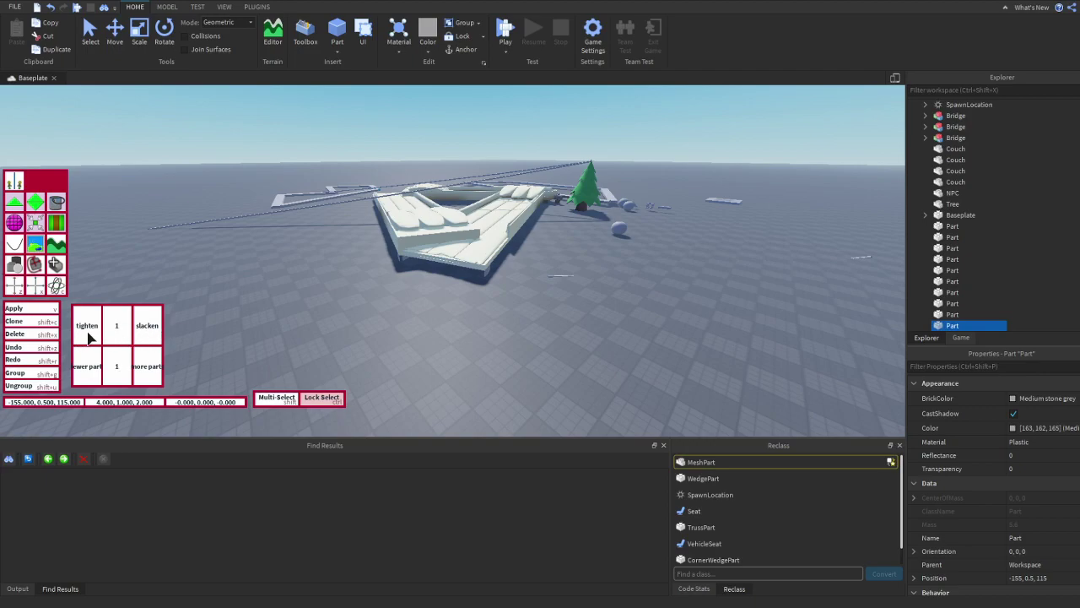
Set the slack to 0 and connect two points on the open baseplate with a one-part line
{"action": "right_click_drag", "start_coordinate": [521, 253], "coordinate": [521, 309]}
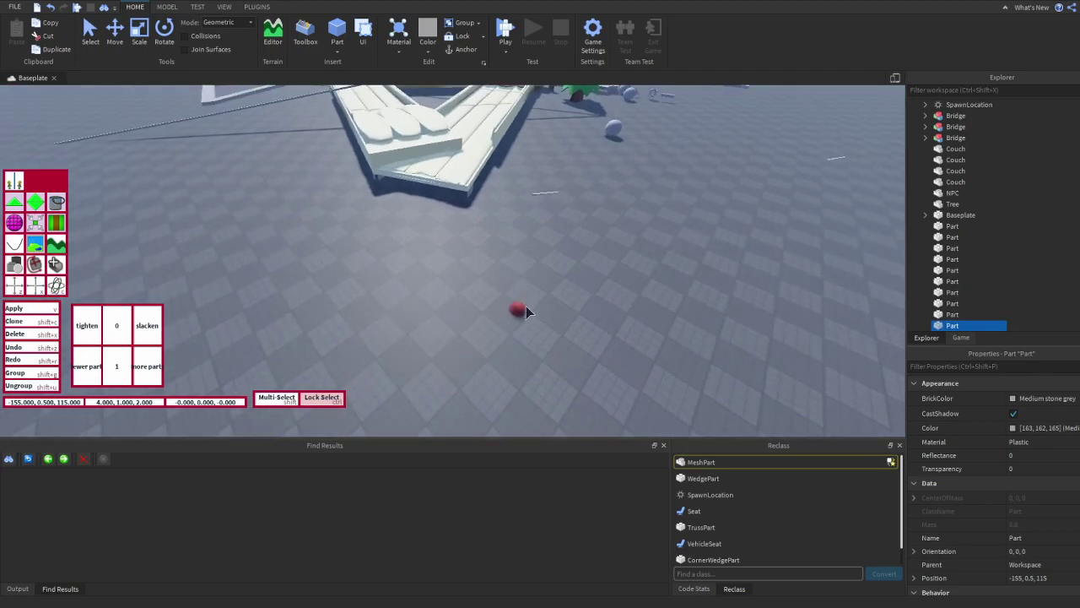
{"action": "left_click", "coordinate": [521, 309]}
{"action": "right_click_drag", "start_coordinate": [717, 309], "coordinate": [785, 285]}
{"action": "key", "text": "d"}
{"action": "left_click", "coordinate": [786, 284]}
{"action": "key", "text": "s"}
{"action": "key", "text": "d"}
{"action": "key", "text": "q"}
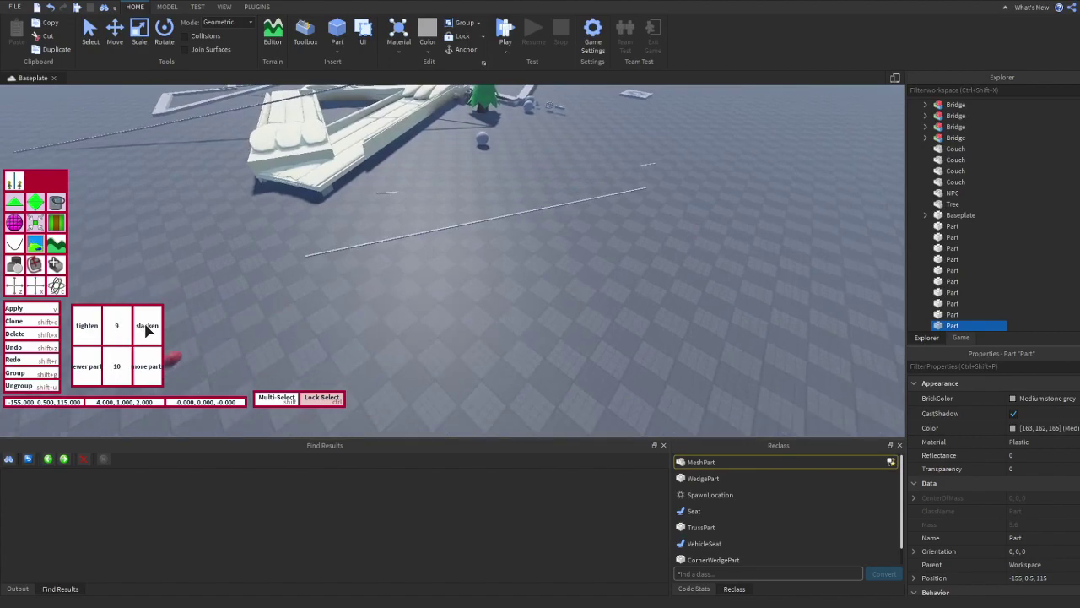
Raise the line's slack to 10 and its part count to 11
{"action": "right_click_drag", "start_coordinate": [145, 328], "coordinate": [152, 279]}
{"action": "key", "text": "w"}
{"action": "left_click", "coordinate": [147, 328]}
{"action": "left_click", "coordinate": [146, 365]}
{"action": "key", "text": "w"}
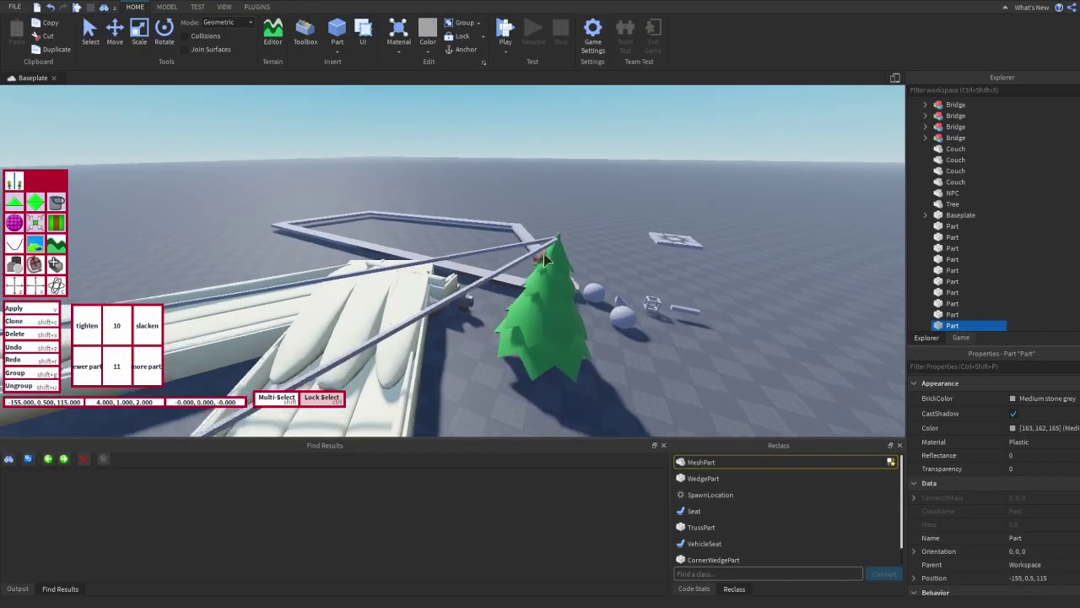
Hang a slack line from the top of the Tree to a point on the baseplate and inspect its curve
{"action": "key", "text": "w"}
{"action": "scroll", "coordinate": [643, 217], "scroll_direction": "down", "scroll_amount": 2}
{"action": "mouse_move", "coordinate": [648, 253]}
{"action": "right_mouse_down"}
{"action": "mouse_move", "coordinate": [702, 247]}
{"action": "mouse_move", "coordinate": [648, 254]}
{"action": "right_mouse_up"}
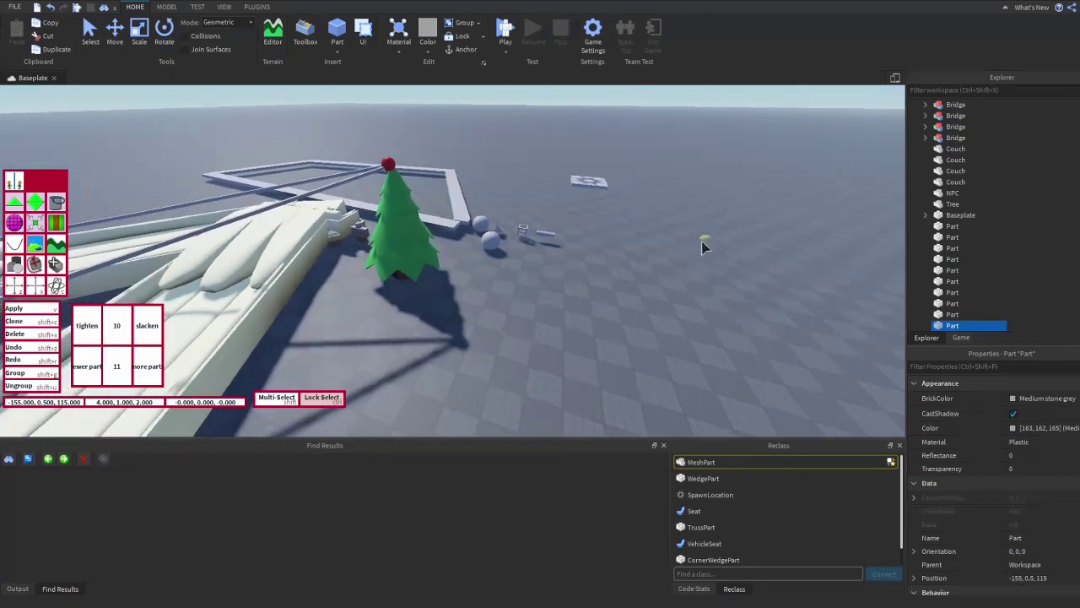
{"action": "key", "text": "q"}
{"action": "key", "text": "s"}
{"action": "scroll", "coordinate": [649, 260], "scroll_direction": "down", "scroll_amount": 3}
{"action": "scroll", "coordinate": [606, 247], "scroll_direction": "up", "scroll_amount": 2}
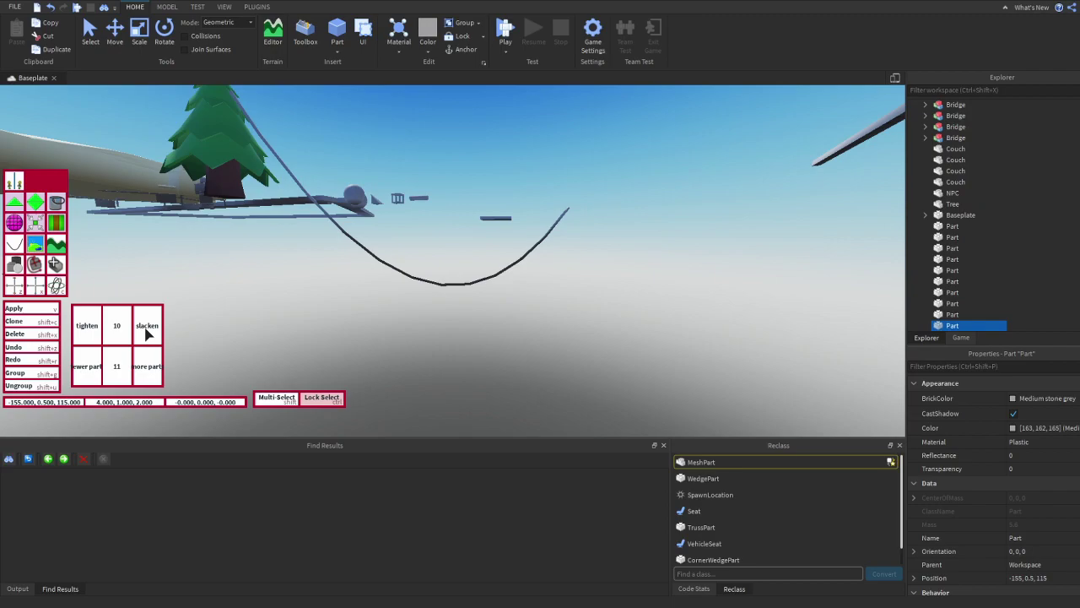
{"action": "right_click_drag", "start_coordinate": [404, 325], "coordinate": [405, 328]}
{"action": "scroll", "coordinate": [406, 328], "scroll_direction": "down", "scroll_amount": 3}
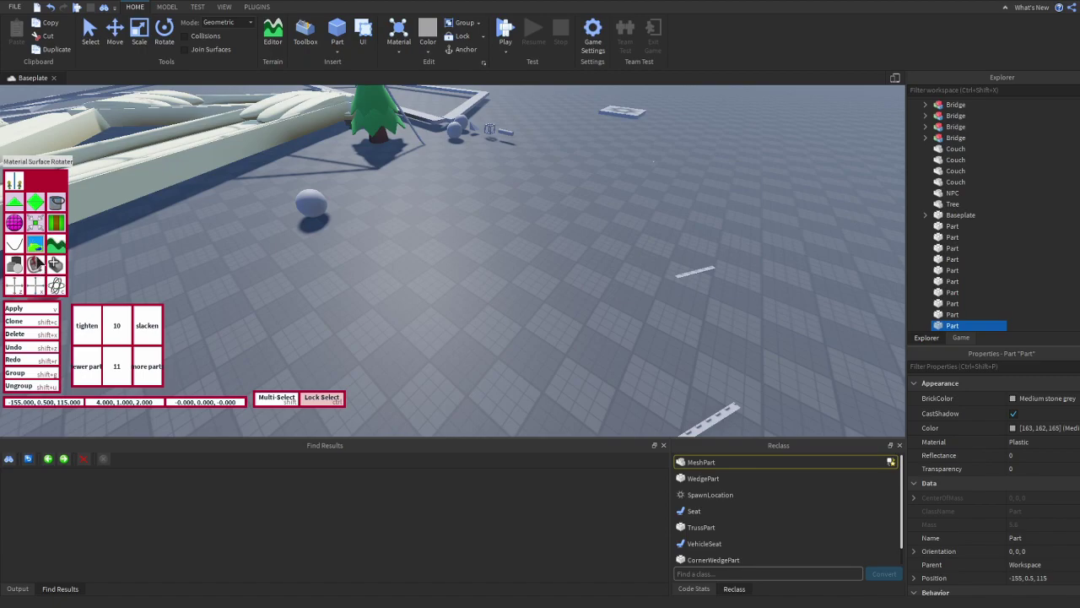
Open the toolkit's terrain tool and look through its modes, from Add Mode to Bore/Extrude Mode
{"action": "left_click", "coordinate": [56, 244]}
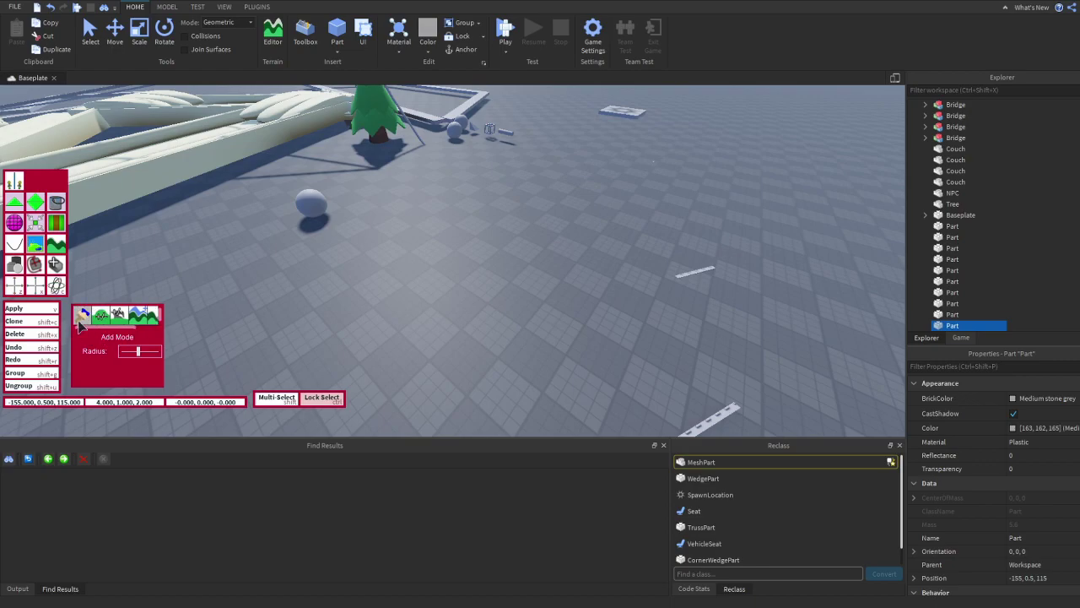
{"action": "left_click", "coordinate": [81, 319]}
{"action": "left_click", "coordinate": [98, 291]}
{"action": "left_click", "coordinate": [120, 304]}
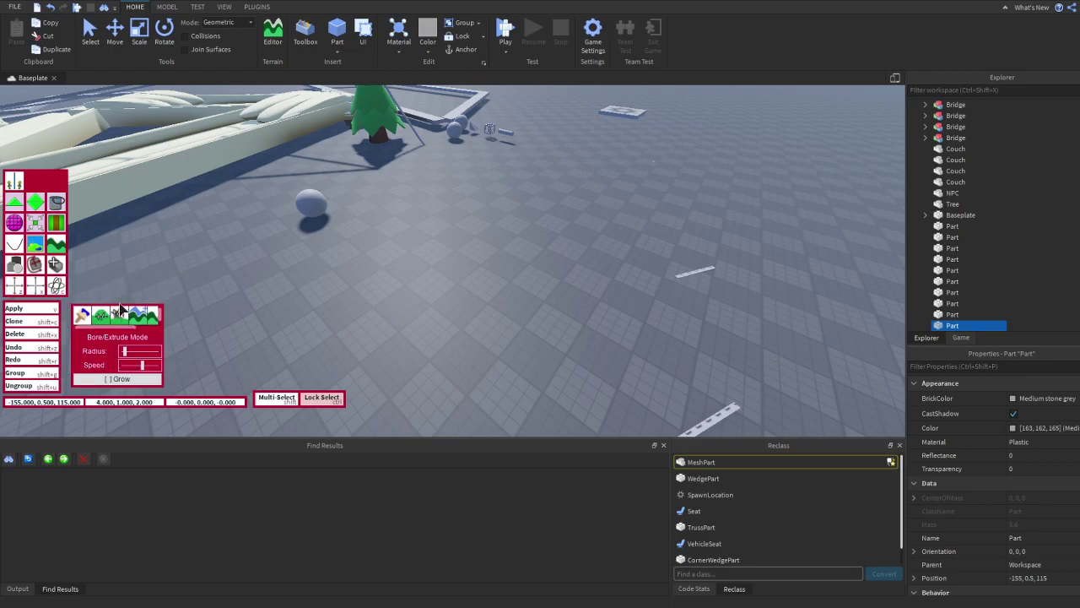
Build up a broad patch of grass terrain on the open baseplate with the terrain tool's Add Mode
{"action": "scroll", "coordinate": [505, 174], "scroll_direction": "down", "scroll_amount": 5}
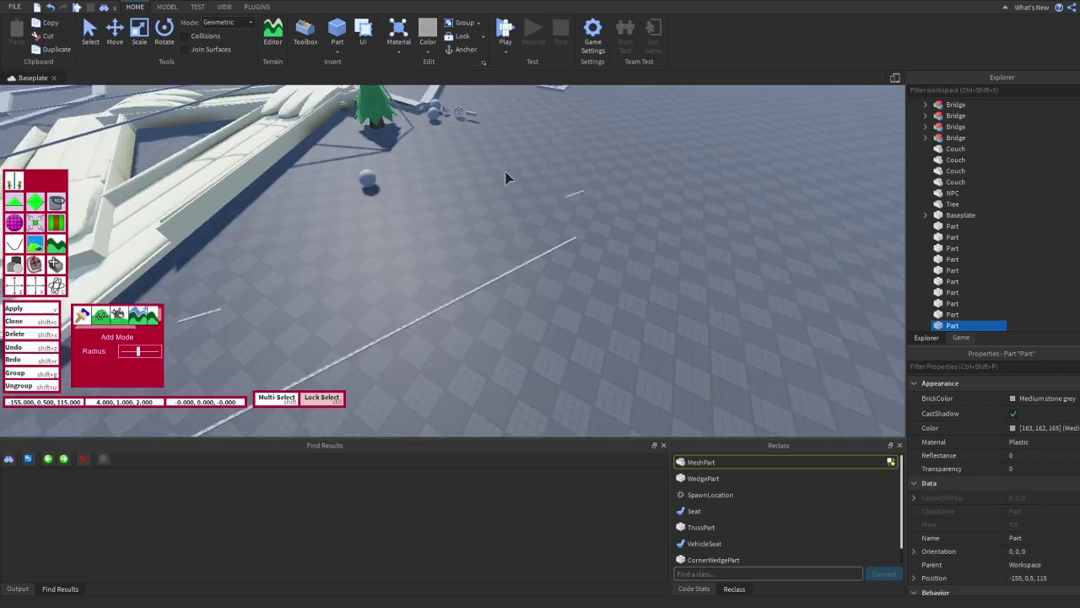
{"action": "mouse_move", "coordinate": [505, 173]}
{"action": "right_mouse_down"}
{"action": "mouse_move", "coordinate": [468, 187]}
{"action": "mouse_move", "coordinate": [475, 195]}
{"action": "right_mouse_up"}
{"action": "left_click_drag", "start_coordinate": [460, 201], "coordinate": [378, 283]}
{"action": "key", "text": "ctrl+z"}
{"action": "right_click_drag", "start_coordinate": [477, 233], "coordinate": [543, 228]}
{"action": "mouse_move", "coordinate": [544, 235]}
{"action": "left_mouse_down"}
{"action": "mouse_move", "coordinate": [554, 345]}
{"action": "mouse_move", "coordinate": [521, 234]}
{"action": "mouse_move", "coordinate": [525, 292]}
{"action": "left_mouse_up"}
{"action": "mouse_move", "coordinate": [470, 264]}
{"action": "left_mouse_down"}
{"action": "mouse_move", "coordinate": [482, 250]}
{"action": "mouse_move", "coordinate": [429, 258]}
{"action": "mouse_move", "coordinate": [429, 290]}
{"action": "left_mouse_up"}
{"action": "left_click_drag", "start_coordinate": [471, 351], "coordinate": [338, 279]}
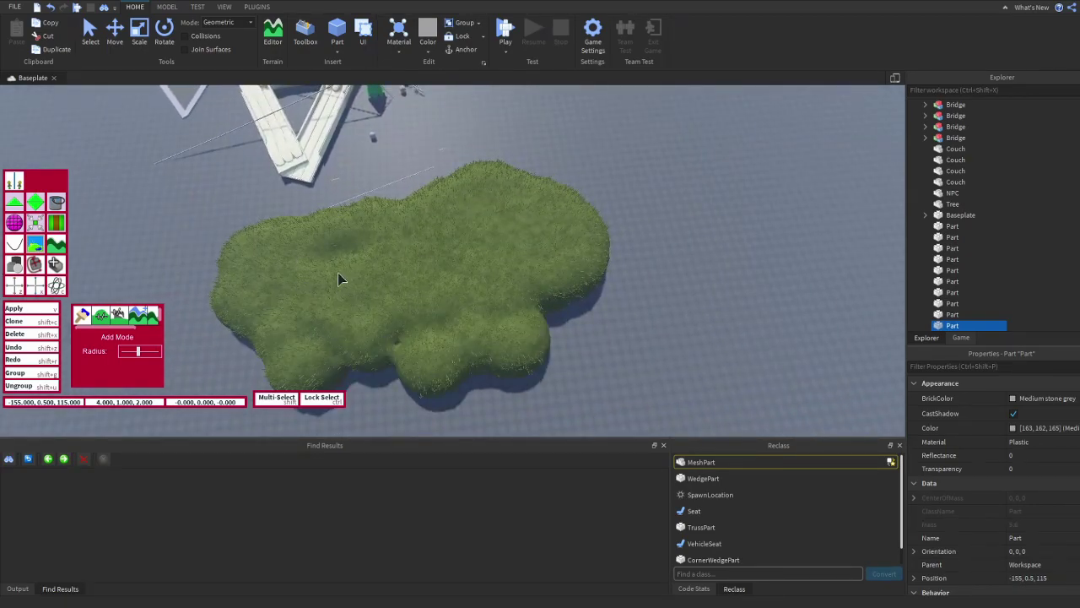
{"action": "left_click_drag", "start_coordinate": [270, 288], "coordinate": [523, 317]}
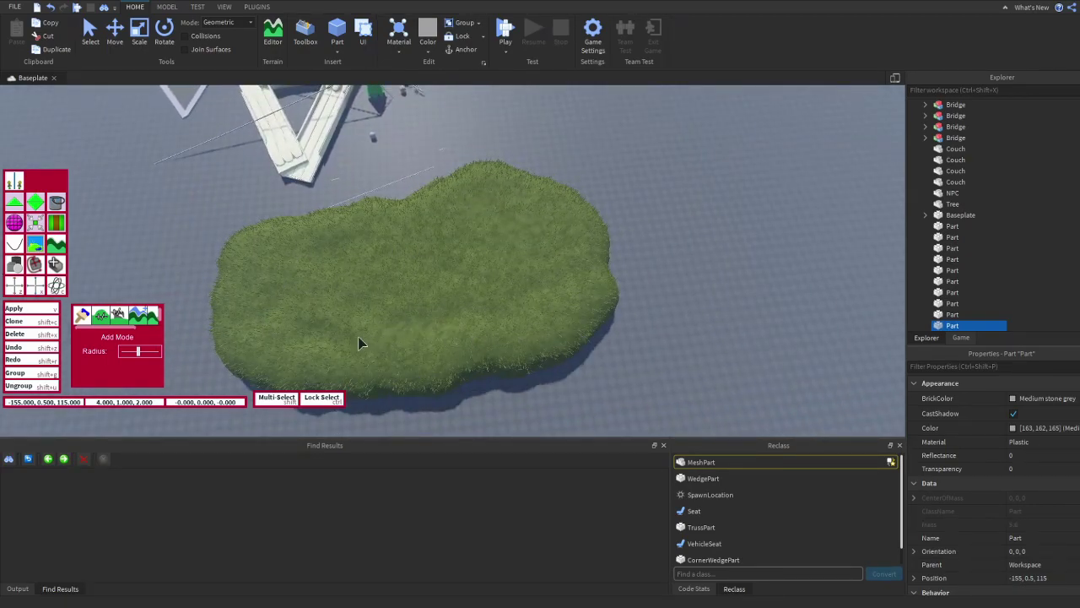
Try extruding a column from the grass terrain in Bore/Extrude Mode with Grow enabled, and undo it
{"action": "right_click_drag", "start_coordinate": [359, 343], "coordinate": [217, 294]}
{"action": "left_click", "coordinate": [118, 315]}
{"action": "scroll", "coordinate": [393, 275], "scroll_direction": "up", "scroll_amount": 5}
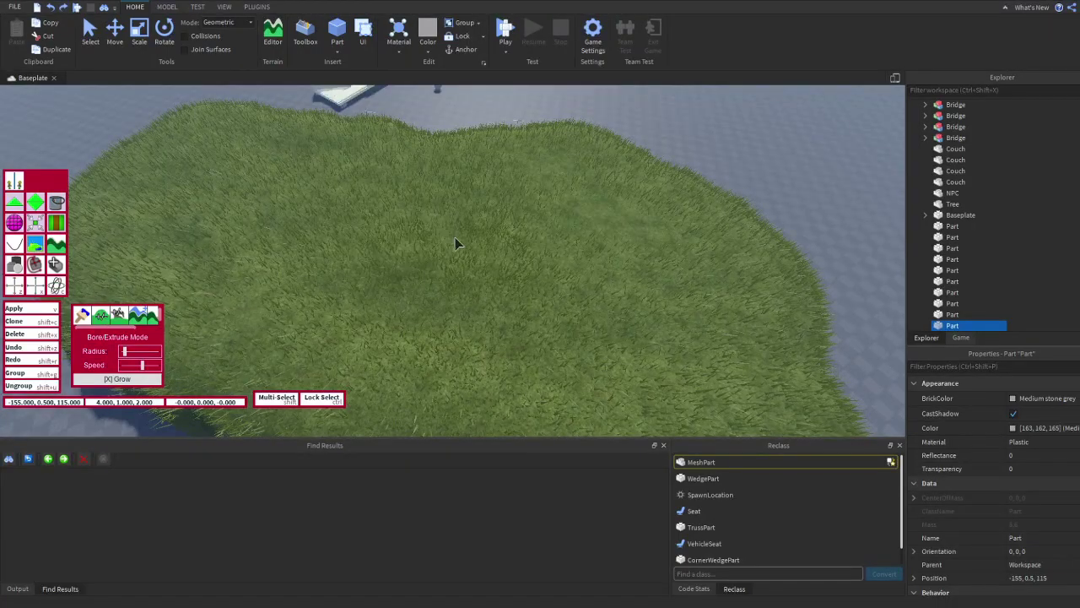
{"action": "scroll", "coordinate": [458, 176], "scroll_direction": "up", "scroll_amount": 4}
{"action": "mouse_move", "coordinate": [455, 180]}
{"action": "left_mouse_down"}
{"action": "mouse_move", "coordinate": [450, 205]}
{"action": "mouse_move", "coordinate": [443, 163]}
{"action": "left_mouse_up"}
{"action": "scroll", "coordinate": [459, 178], "scroll_direction": "down", "scroll_amount": 1}
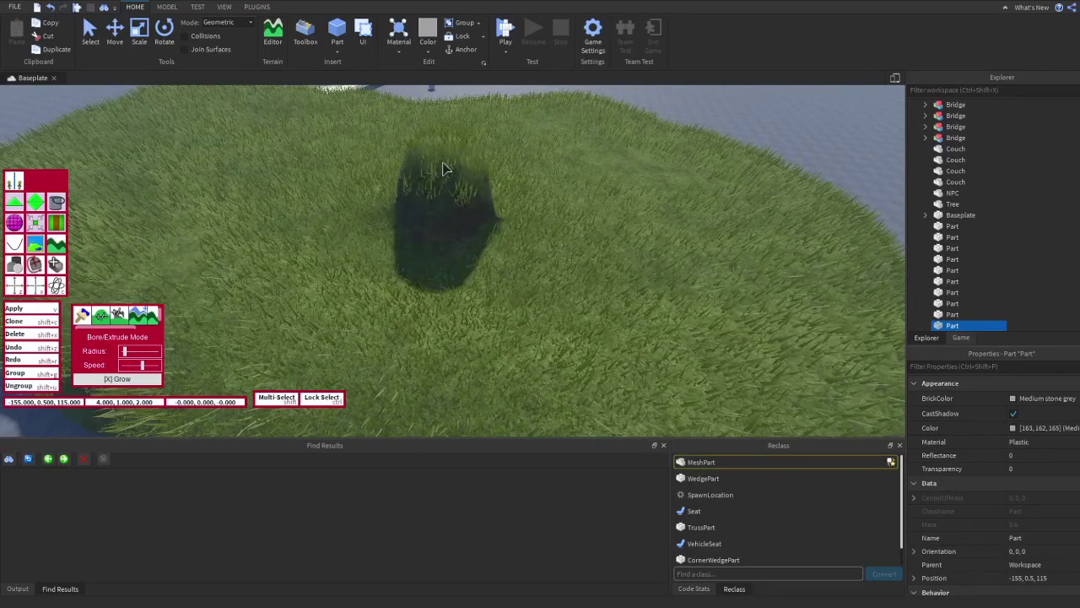
{"action": "right_click_drag", "start_coordinate": [443, 163], "coordinate": [399, 153]}
{"action": "key", "text": "ctrl+z"}
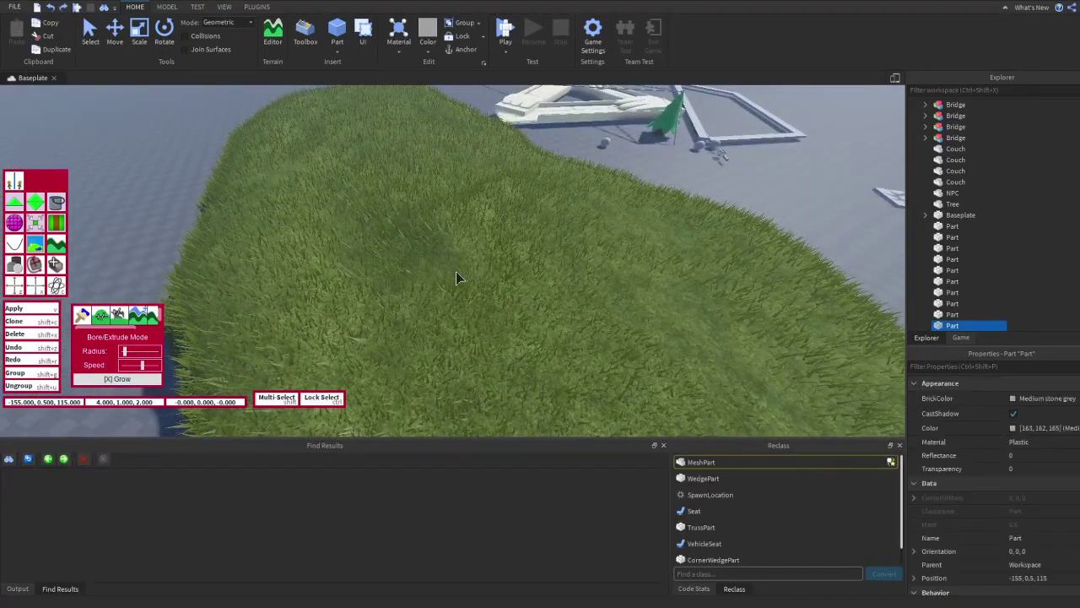
Extrude a small column from the grass surface, turn Grow off and bore the column back down
{"action": "mouse_move", "coordinate": [456, 271]}
{"action": "left_mouse_down"}
{"action": "mouse_move", "coordinate": [460, 251]}
{"action": "mouse_move", "coordinate": [509, 256]}
{"action": "mouse_move", "coordinate": [467, 248]}
{"action": "left_mouse_up"}
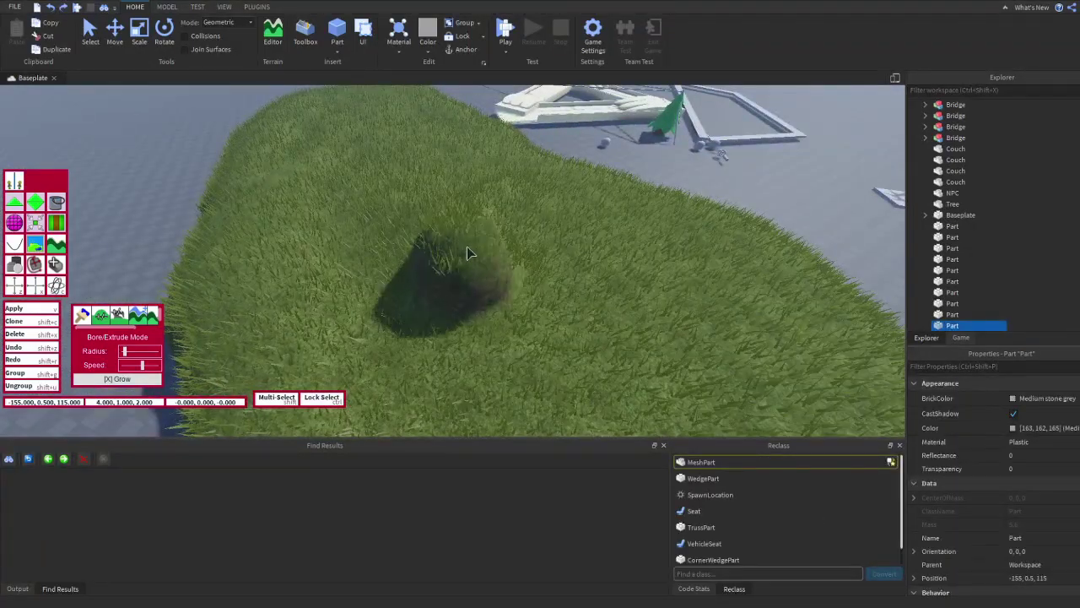
{"action": "left_click", "coordinate": [119, 379]}
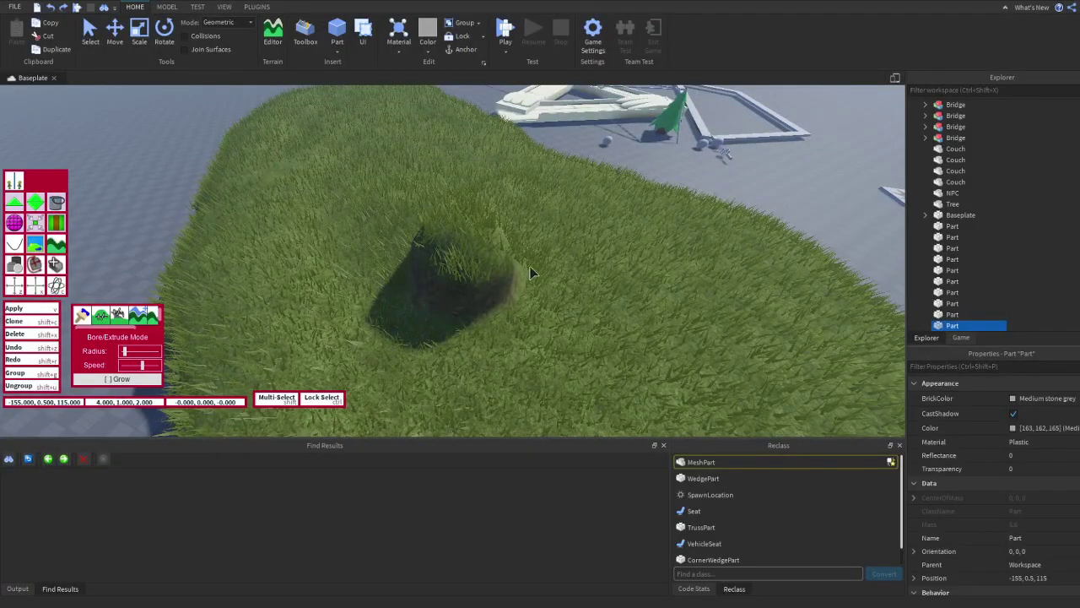
{"action": "mouse_move", "coordinate": [530, 272]}
{"action": "left_mouse_down"}
{"action": "mouse_move", "coordinate": [465, 261]}
{"action": "mouse_move", "coordinate": [475, 268]}
{"action": "left_mouse_up"}
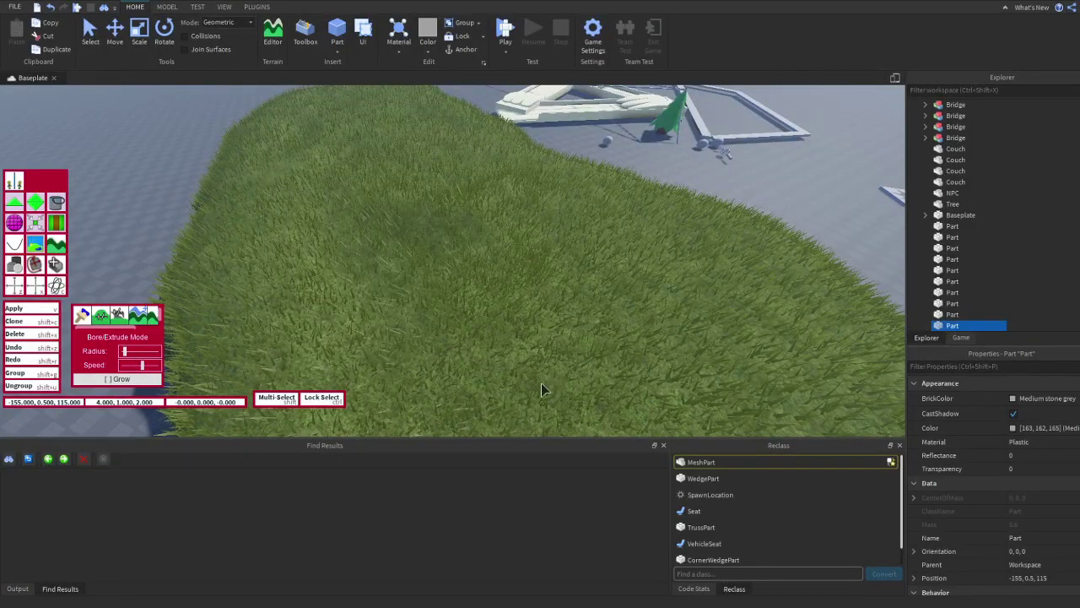
{"action": "key", "text": "w"}
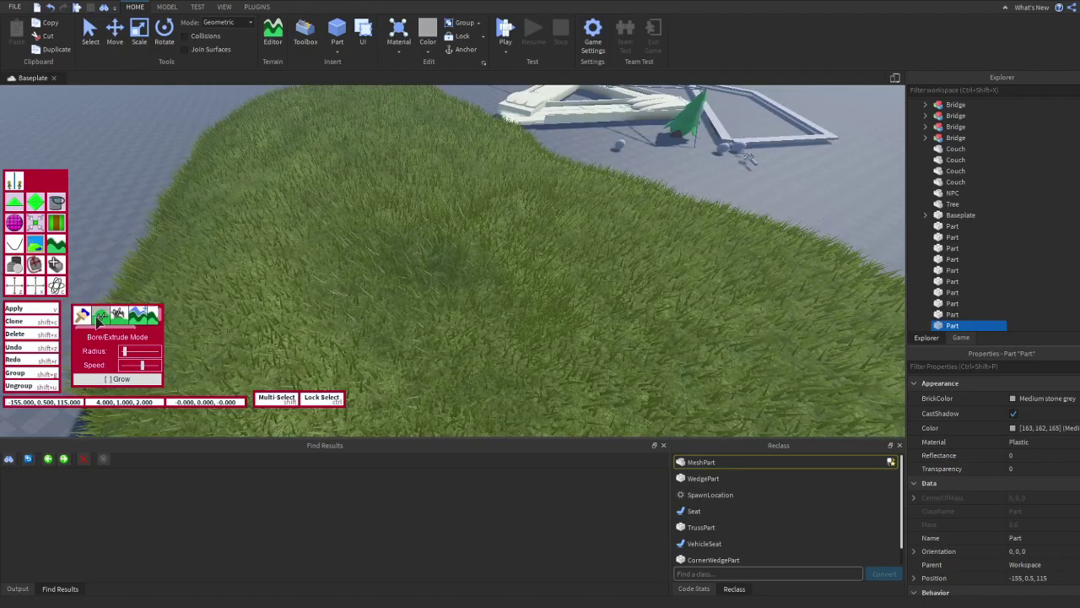
Switch the terrain tool to Grow/Shrink Mode and raise a mound at the far end of the grass terrain
{"action": "left_click", "coordinate": [100, 317]}
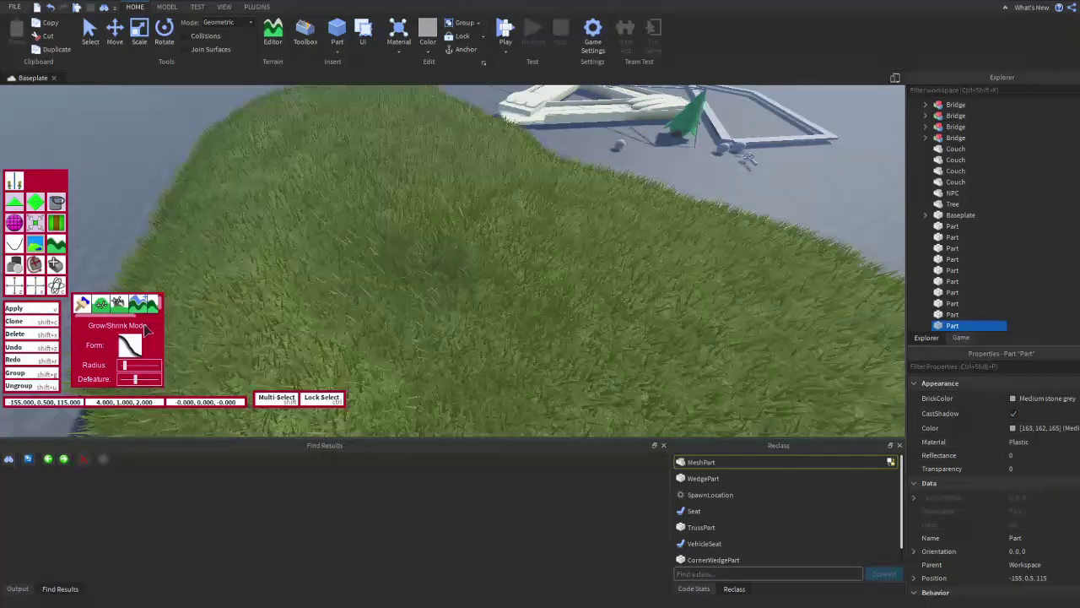
{"action": "key", "text": "s"}
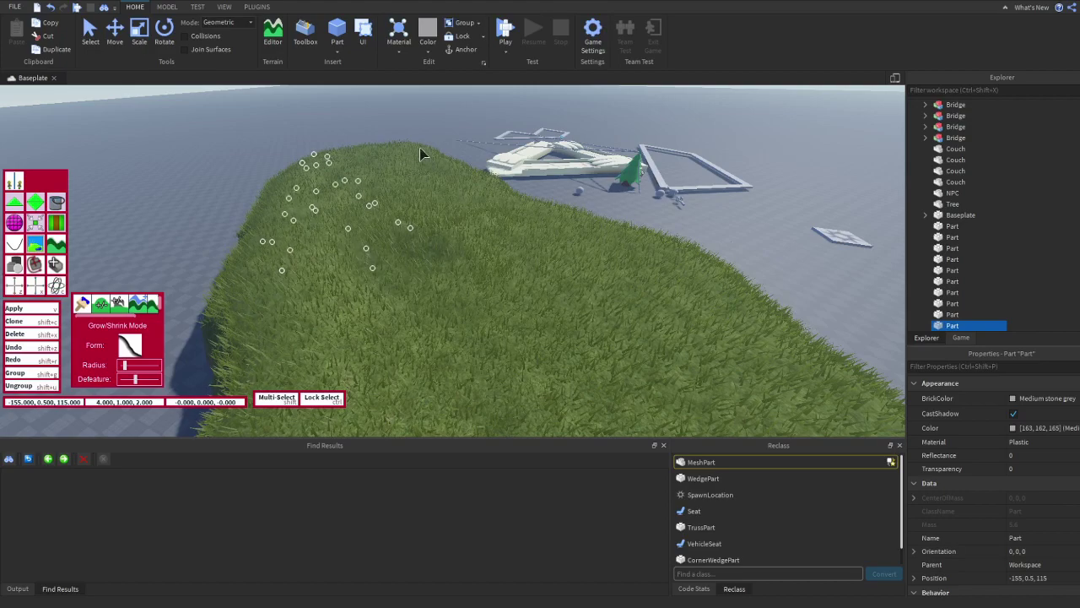
{"action": "key", "text": "s"}
{"action": "right_click_drag", "start_coordinate": [359, 218], "coordinate": [366, 209]}
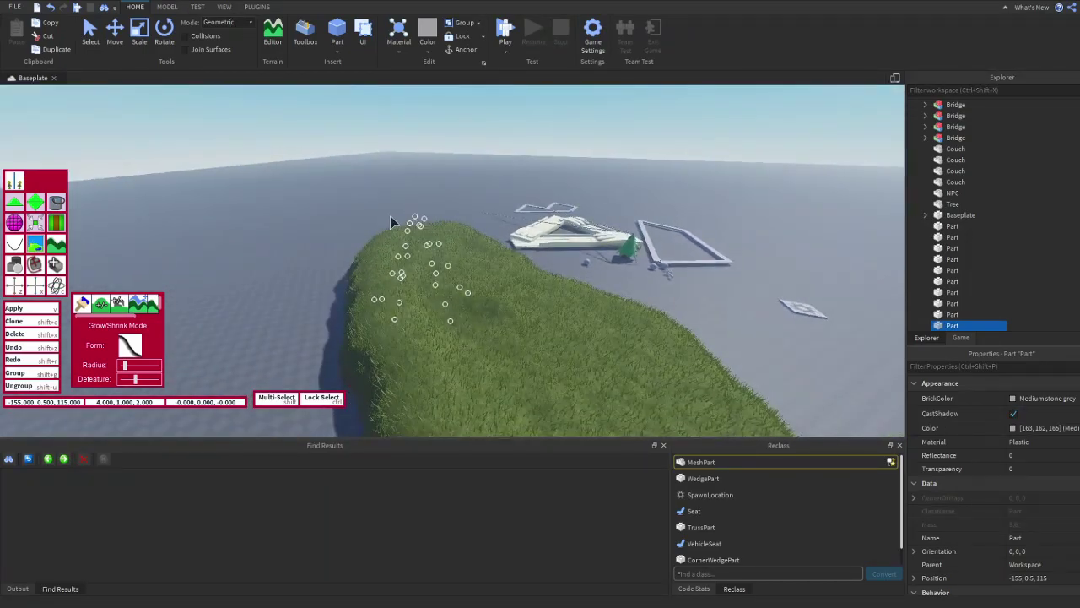
{"action": "left_click_drag", "start_coordinate": [392, 218], "coordinate": [452, 250]}
{"action": "mouse_move", "coordinate": [452, 253]}
{"action": "right_mouse_down"}
{"action": "mouse_move", "coordinate": [483, 298]}
{"action": "mouse_move", "coordinate": [444, 173]}
{"action": "mouse_move", "coordinate": [462, 247]}
{"action": "right_mouse_up"}
Grow a second, larger mound beside the first one using the S-curve form
{"action": "key", "text": "w"}
{"action": "key", "text": "w"}
{"action": "key", "text": "s"}
{"action": "left_click_drag", "start_coordinate": [463, 249], "coordinate": [492, 258]}
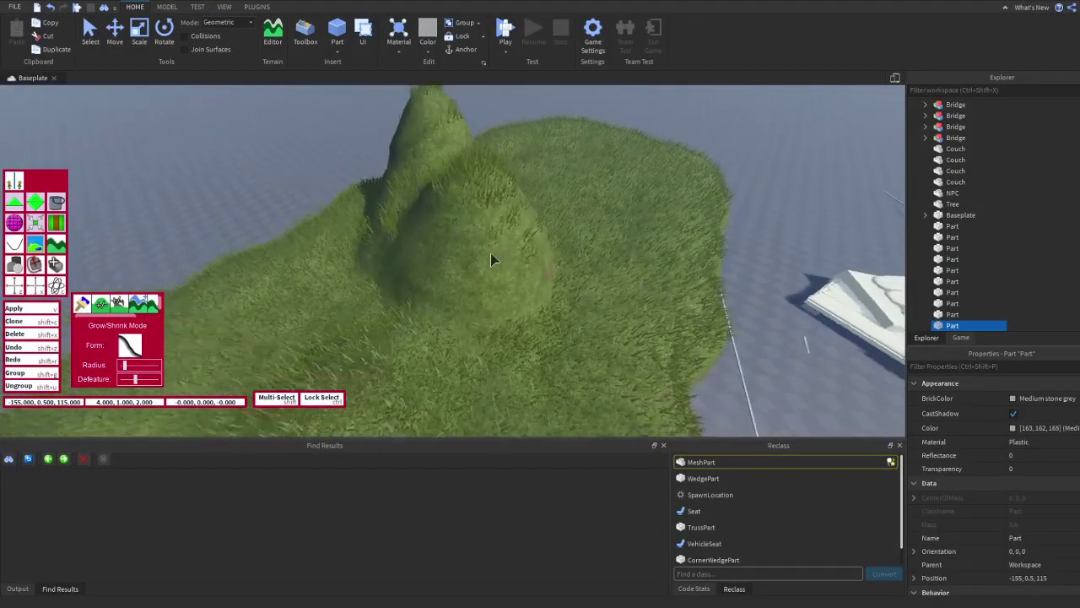
{"action": "left_click_drag", "start_coordinate": [481, 186], "coordinate": [492, 254]}
{"action": "mouse_move", "coordinate": [492, 254]}
{"action": "right_mouse_down"}
{"action": "mouse_move", "coordinate": [455, 267]}
{"action": "mouse_move", "coordinate": [507, 229]}
{"action": "mouse_move", "coordinate": [447, 212]}
{"action": "mouse_move", "coordinate": [417, 217]}
{"action": "mouse_move", "coordinate": [437, 169]}
{"action": "mouse_move", "coordinate": [459, 222]}
{"action": "mouse_move", "coordinate": [451, 228]}
{"action": "mouse_move", "coordinate": [493, 222]}
{"action": "right_mouse_up"}
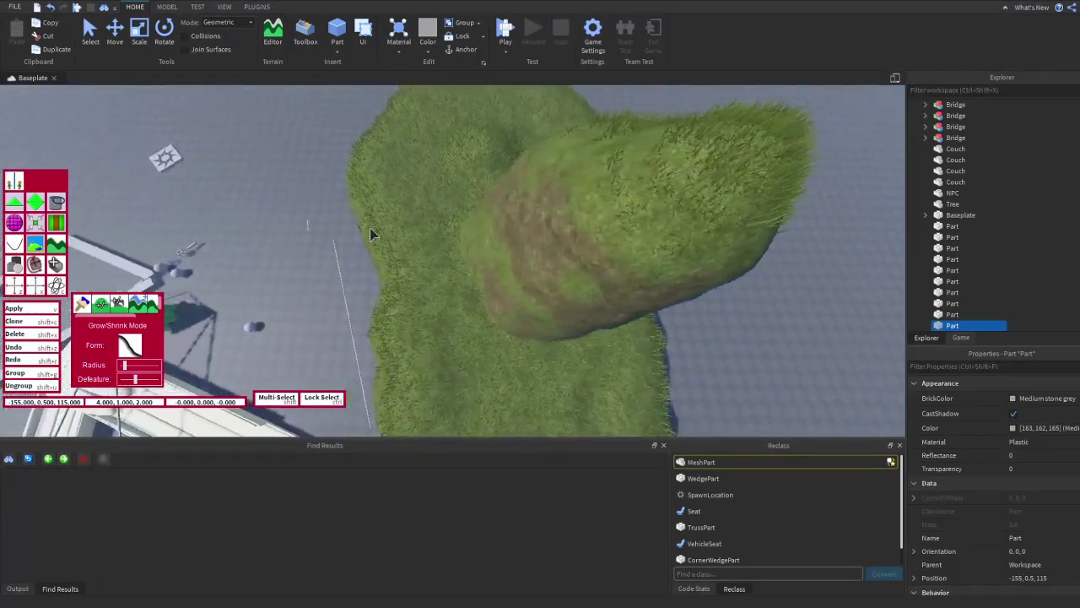
Change the Grow/Shrink form to the flat-topped, steep-edged profile and grow the terrain around the mounds
{"action": "right_click_drag", "start_coordinate": [371, 230], "coordinate": [427, 286]}
{"action": "left_click", "coordinate": [128, 344]}
{"action": "left_click", "coordinate": [166, 346]}
{"action": "left_click", "coordinate": [458, 205]}
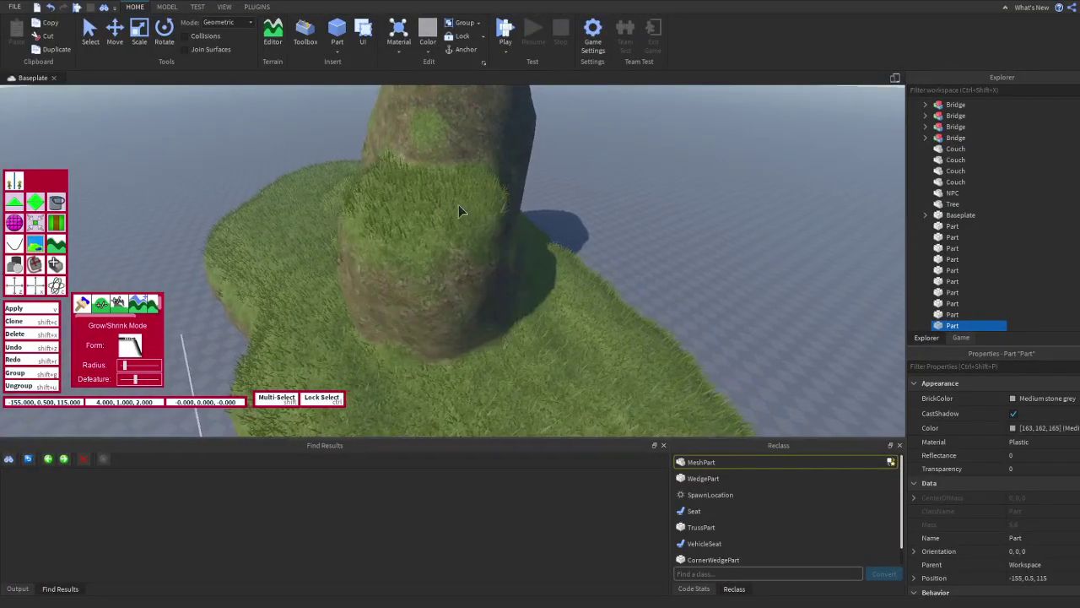
{"action": "mouse_move", "coordinate": [458, 206]}
{"action": "right_mouse_down"}
{"action": "mouse_move", "coordinate": [458, 224]}
{"action": "mouse_move", "coordinate": [437, 208]}
{"action": "mouse_move", "coordinate": [414, 279]}
{"action": "mouse_move", "coordinate": [403, 240]}
{"action": "mouse_move", "coordinate": [408, 248]}
{"action": "mouse_move", "coordinate": [439, 221]}
{"action": "mouse_move", "coordinate": [457, 233]}
{"action": "right_mouse_up"}
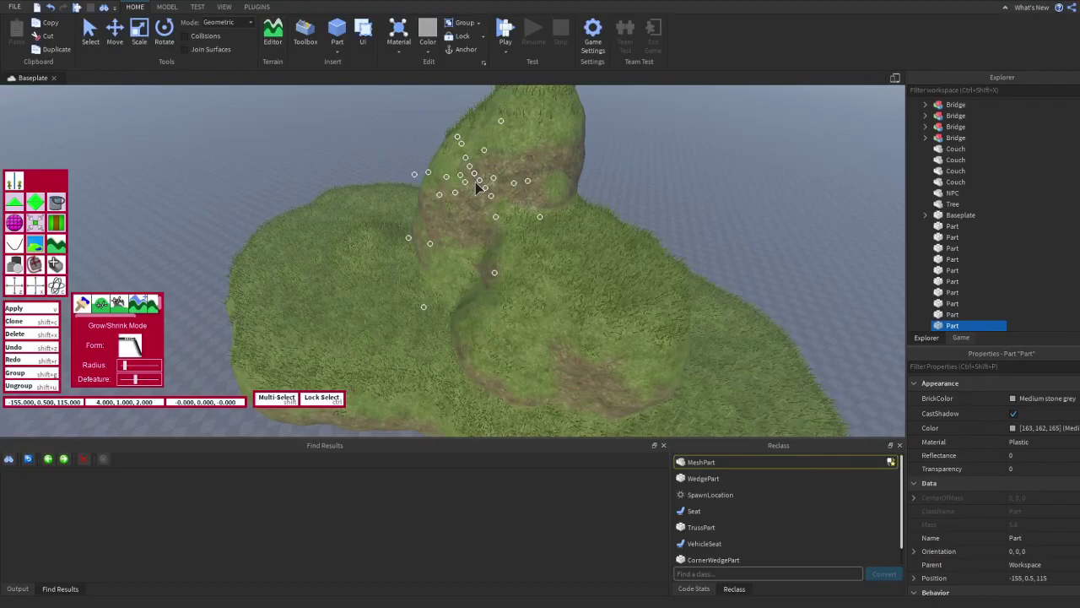
{"action": "mouse_move", "coordinate": [478, 189]}
{"action": "right_mouse_down"}
{"action": "mouse_move", "coordinate": [450, 217]}
{"action": "mouse_move", "coordinate": [552, 311]}
{"action": "mouse_move", "coordinate": [552, 295]}
{"action": "mouse_move", "coordinate": [495, 287]}
{"action": "mouse_move", "coordinate": [512, 238]}
{"action": "mouse_move", "coordinate": [491, 277]}
{"action": "mouse_move", "coordinate": [526, 225]}
{"action": "mouse_move", "coordinate": [434, 217]}
{"action": "mouse_move", "coordinate": [504, 244]}
{"action": "mouse_move", "coordinate": [456, 245]}
{"action": "right_mouse_up"}
Choose the concave Grow/Shrink form, raise the terrain into a rough hill and undo the last strokes
{"action": "left_click", "coordinate": [134, 353]}
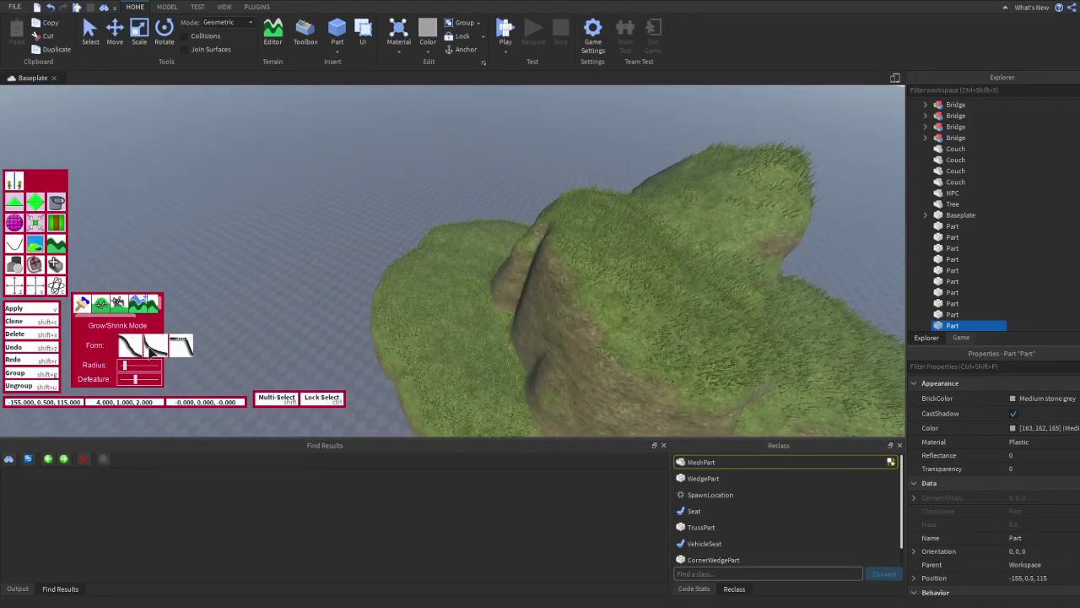
{"action": "left_click", "coordinate": [151, 353]}
{"action": "mouse_move", "coordinate": [537, 287]}
{"action": "right_mouse_down"}
{"action": "mouse_move", "coordinate": [546, 265]}
{"action": "mouse_move", "coordinate": [524, 260]}
{"action": "mouse_move", "coordinate": [560, 234]}
{"action": "mouse_move", "coordinate": [434, 280]}
{"action": "mouse_move", "coordinate": [458, 202]}
{"action": "right_mouse_up"}
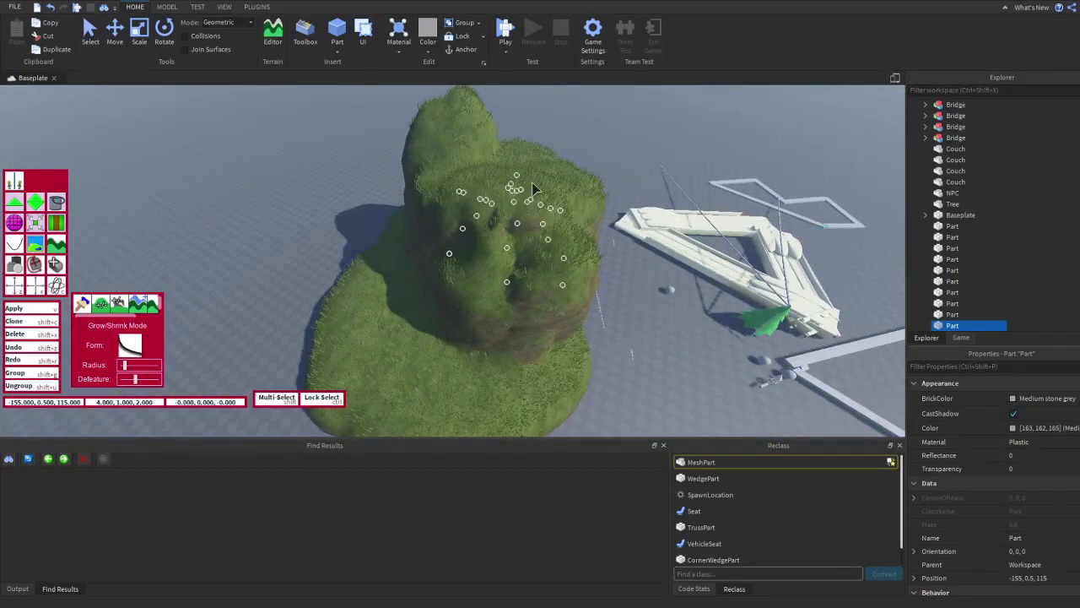
{"action": "key", "text": "ctrl+z"}
{"action": "key", "text": "ctrl+z"}
Return to the flat-topped form and grow the hill's sides and top into a tall rocky mass
{"action": "left_click", "coordinate": [132, 347]}
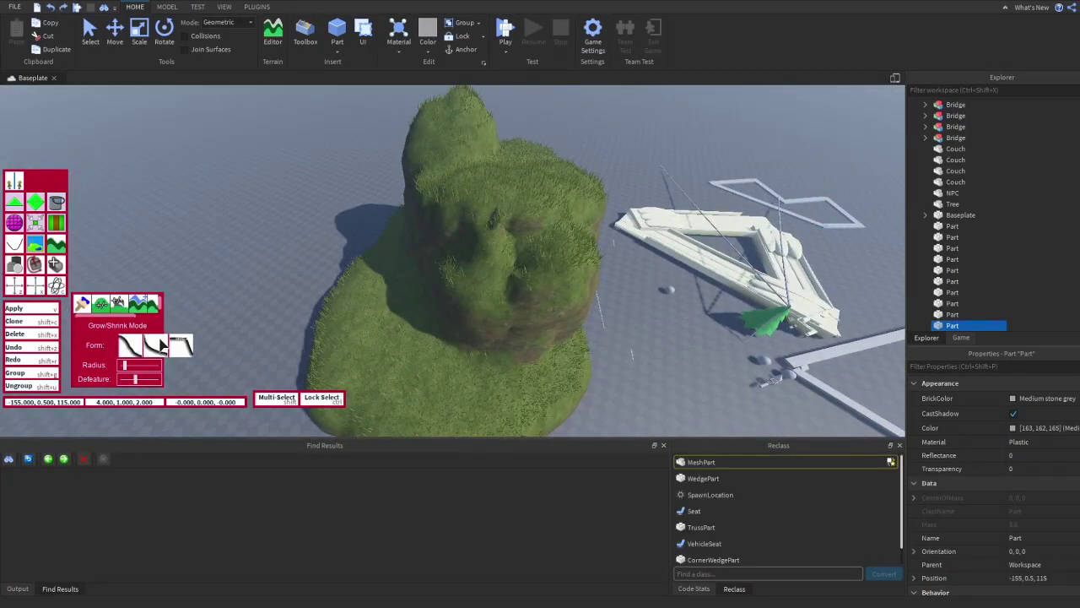
{"action": "left_click", "coordinate": [173, 347]}
{"action": "mouse_move", "coordinate": [407, 305]}
{"action": "right_mouse_down"}
{"action": "mouse_move", "coordinate": [468, 287]}
{"action": "mouse_move", "coordinate": [494, 265]}
{"action": "mouse_move", "coordinate": [475, 278]}
{"action": "mouse_move", "coordinate": [405, 268]}
{"action": "mouse_move", "coordinate": [463, 234]}
{"action": "right_mouse_up"}
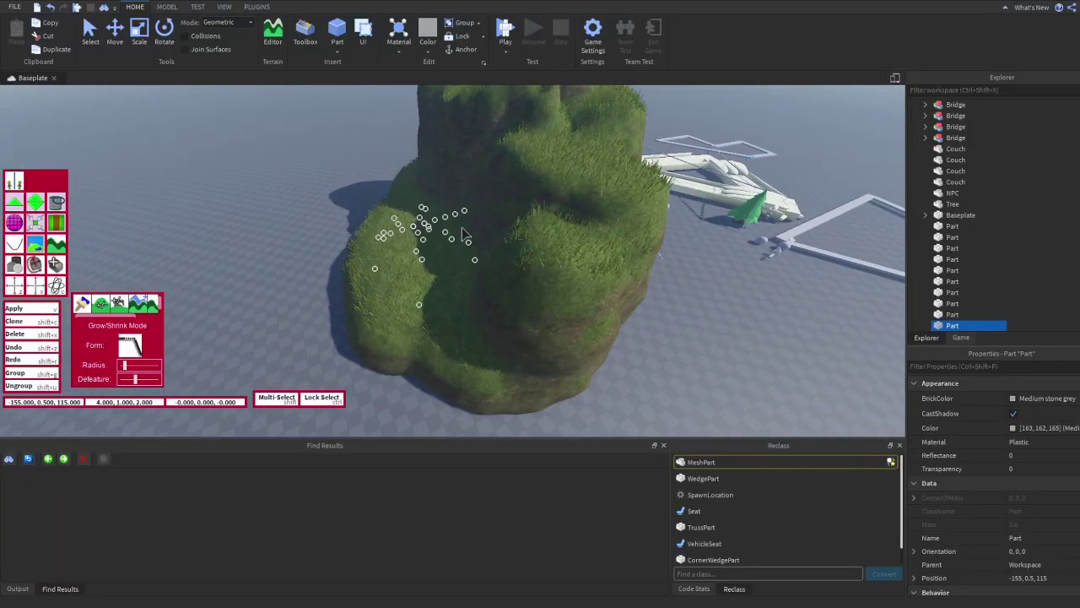
{"action": "left_click", "coordinate": [449, 186]}
{"action": "right_click_drag", "start_coordinate": [448, 185], "coordinate": [547, 199]}
{"action": "left_click", "coordinate": [565, 184]}
{"action": "scroll", "coordinate": [506, 194], "scroll_direction": "down", "scroll_amount": 4}
{"action": "left_click", "coordinate": [489, 182]}
{"action": "left_click", "coordinate": [511, 212]}
{"action": "left_click", "coordinate": [498, 111]}
{"action": "left_click", "coordinate": [533, 223]}
Undo the last two growth strokes and fill out the rocky hill with further ones
{"action": "key", "text": "ctrl+z"}
{"action": "key", "text": "ctrl+z"}
{"action": "left_click", "coordinate": [553, 168]}
{"action": "scroll", "coordinate": [556, 226], "scroll_direction": "down", "scroll_amount": 2}
{"action": "left_click", "coordinate": [547, 254]}
{"action": "right_click_drag", "start_coordinate": [566, 234], "coordinate": [569, 215]}
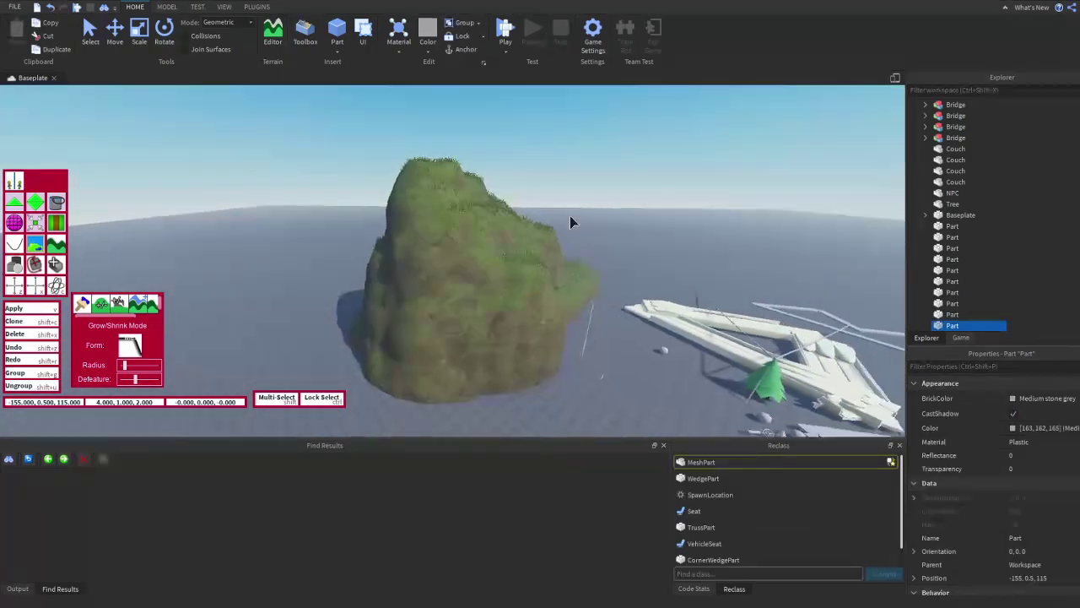
{"action": "key", "text": "d"}
{"action": "key", "text": "e"}
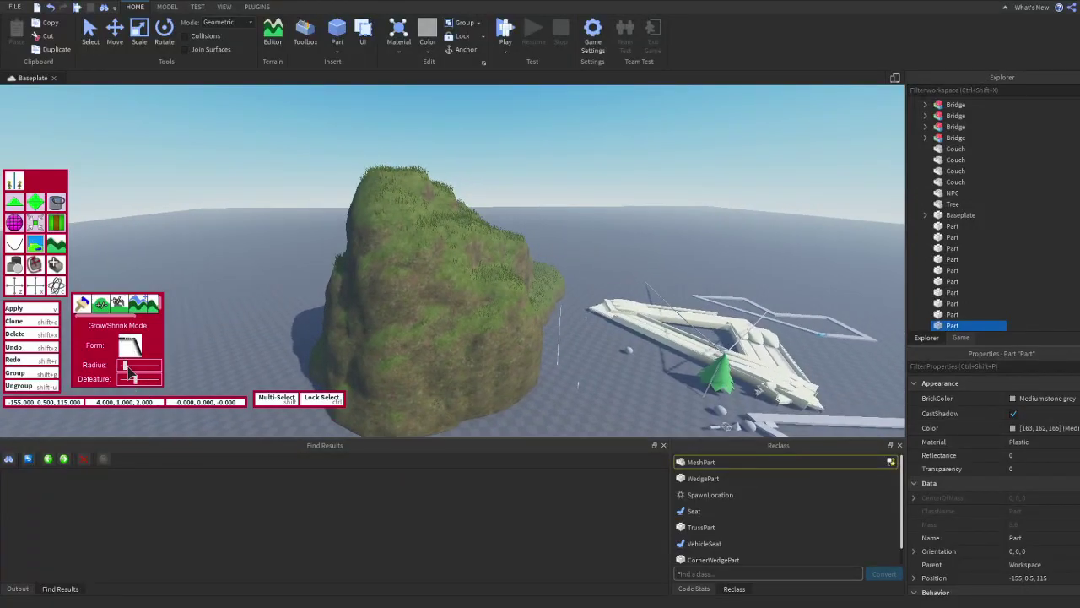
Try growing the terrain at the maximum brush radius, undo it and reduce the radius to a small size
{"action": "left_click_drag", "start_coordinate": [127, 368], "coordinate": [165, 370]}
{"action": "left_click", "coordinate": [479, 165]}
{"action": "key", "text": "e"}
{"action": "right_click_drag", "start_coordinate": [491, 176], "coordinate": [502, 193]}
{"action": "key", "text": "ctrl+z"}
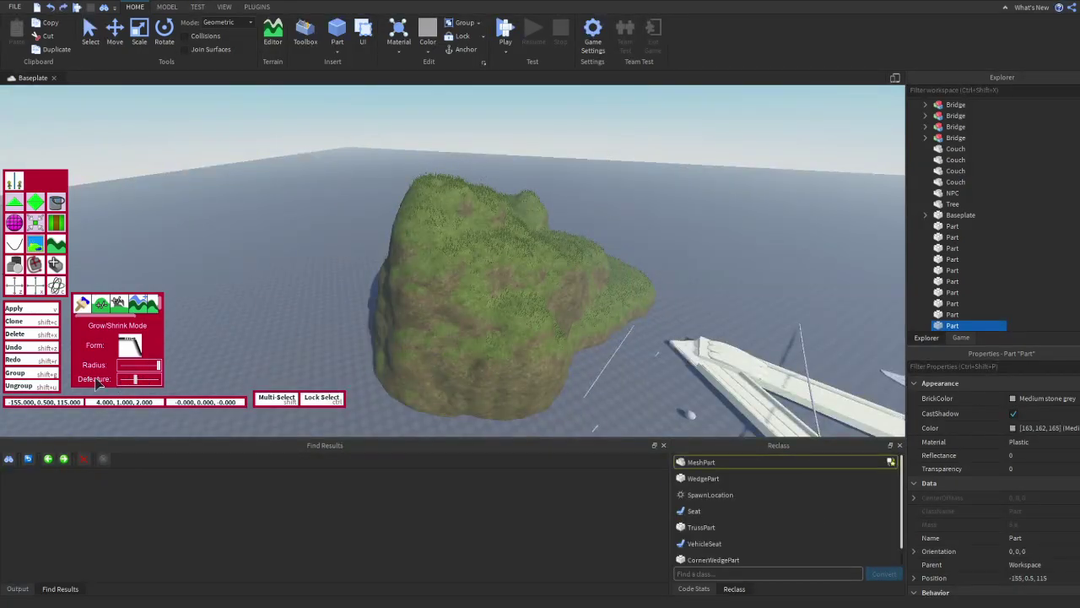
{"action": "left_click_drag", "start_coordinate": [158, 369], "coordinate": [126, 371]}
{"action": "scroll", "coordinate": [549, 232], "scroll_direction": "up", "scroll_amount": 5}
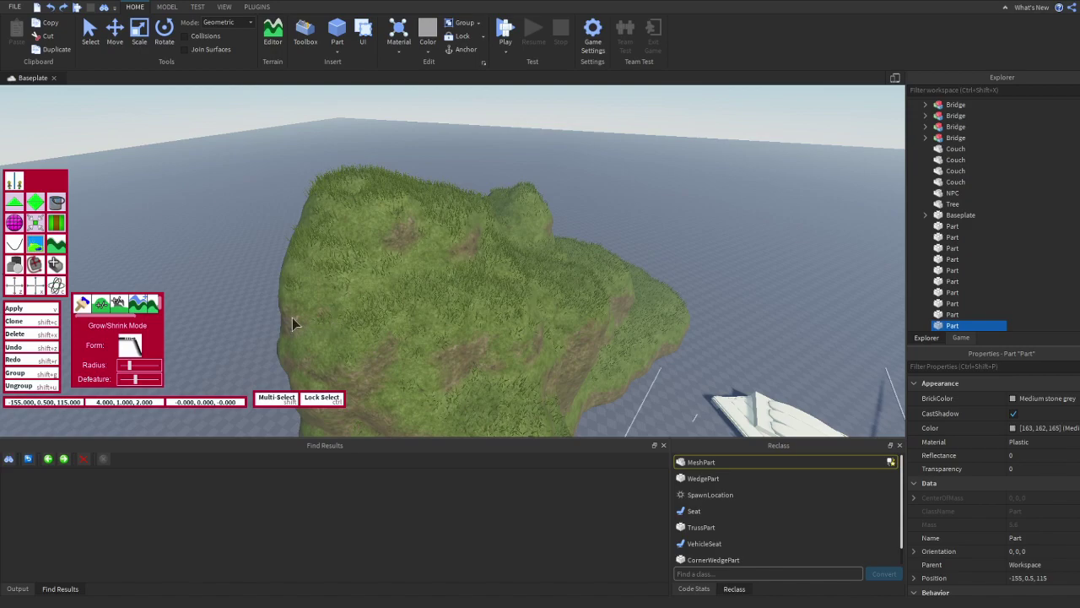
Switch to Paint Mode and choose dark stone paving for Top Surface and a pale sand-coloured material for SideSurface
{"action": "left_click", "coordinate": [84, 297]}
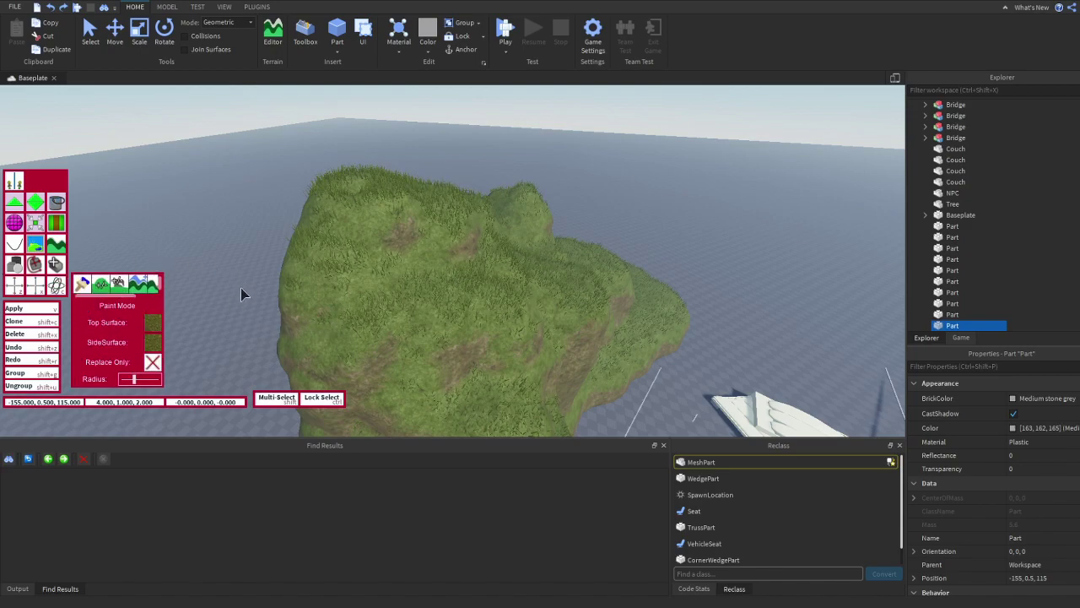
{"action": "left_click", "coordinate": [151, 323]}
{"action": "left_click", "coordinate": [158, 244]}
{"action": "left_click", "coordinate": [152, 341]}
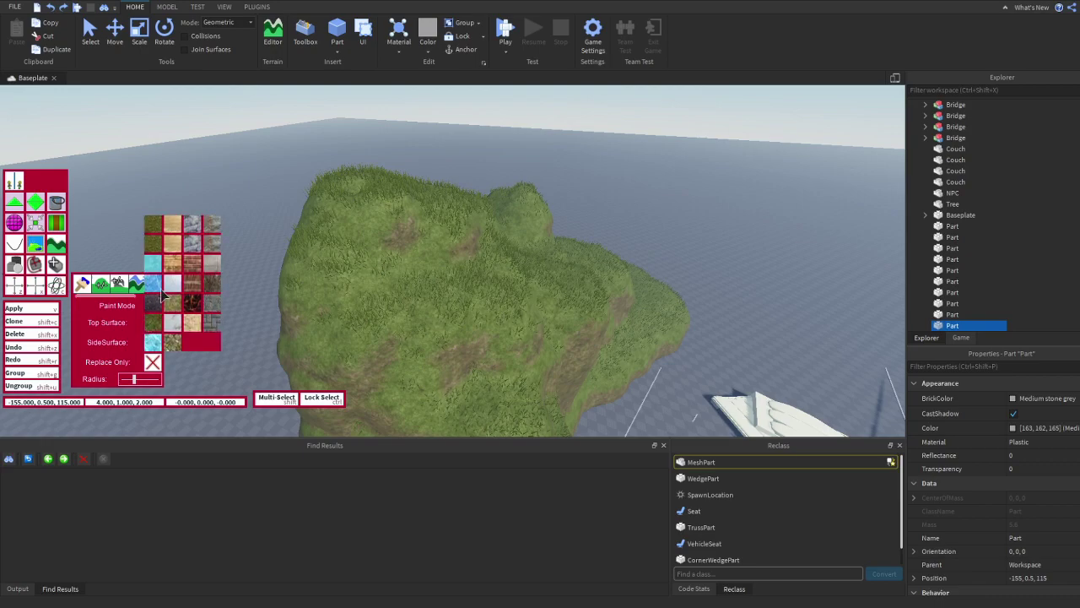
{"action": "left_click", "coordinate": [193, 328]}
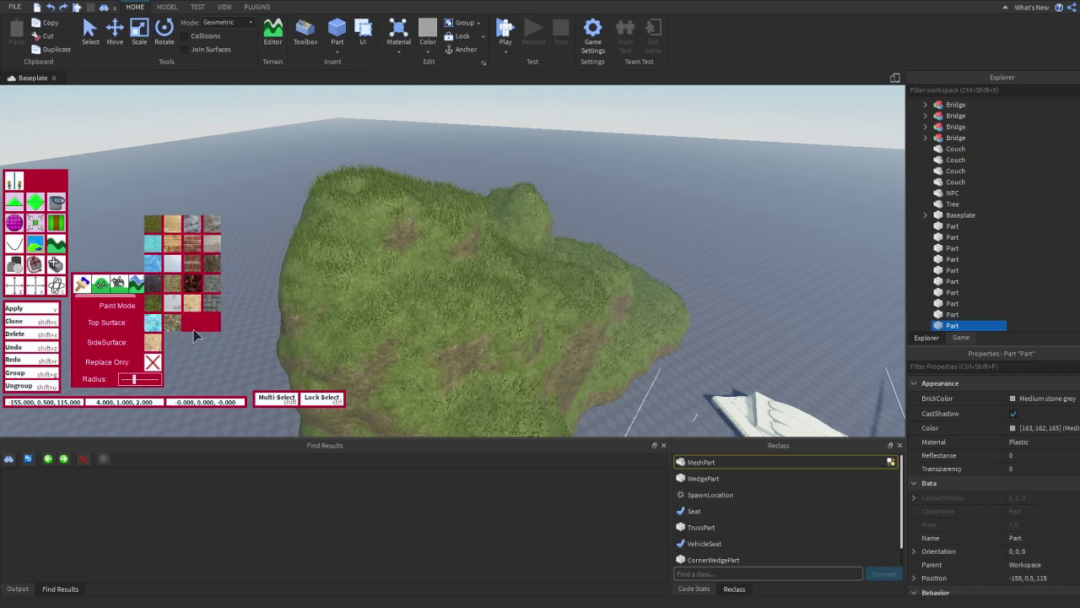
{"action": "mouse_move", "coordinate": [160, 339]}
{"action": "left_click", "coordinate": [192, 322]}
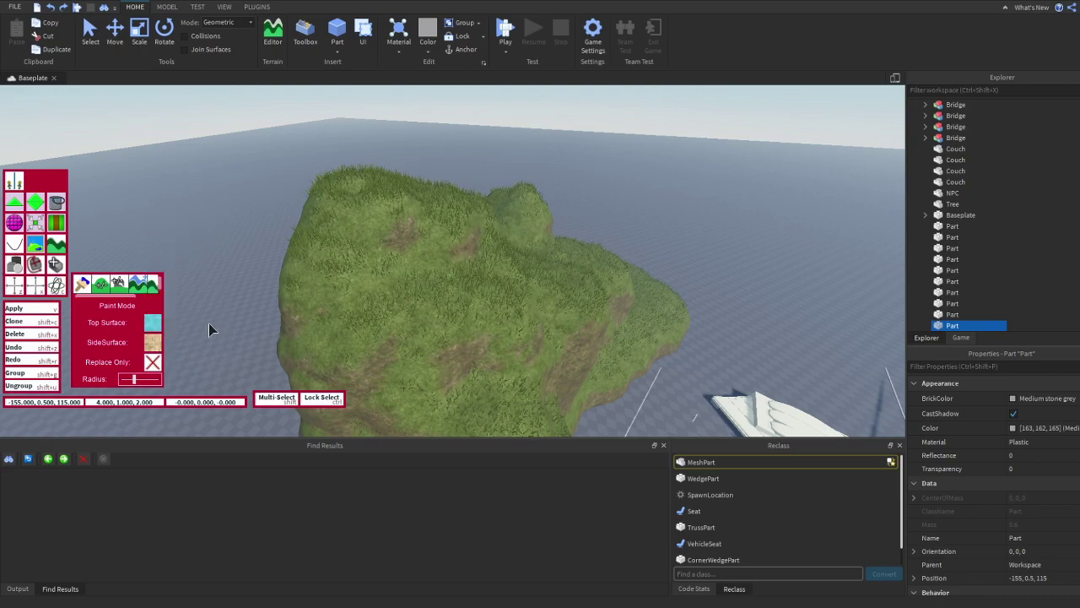
{"action": "left_click", "coordinate": [154, 320]}
{"action": "left_click", "coordinate": [214, 305]}
Paint the hill's front face and upper slope with the chosen paving and sand-coloured materials
{"action": "scroll", "coordinate": [338, 282], "scroll_direction": "up", "scroll_amount": 2}
{"action": "right_click_drag", "start_coordinate": [337, 281], "coordinate": [341, 282]}
{"action": "left_click", "coordinate": [382, 267]}
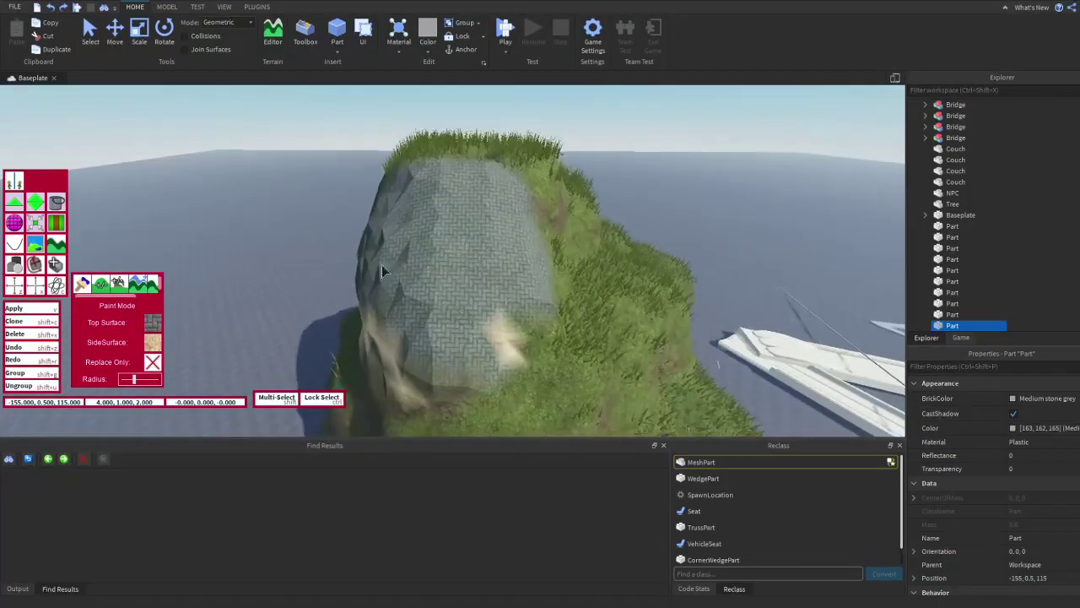
{"action": "mouse_move", "coordinate": [382, 264]}
{"action": "left_mouse_down"}
{"action": "mouse_move", "coordinate": [453, 276]}
{"action": "mouse_move", "coordinate": [455, 305]}
{"action": "mouse_move", "coordinate": [447, 294]}
{"action": "mouse_move", "coordinate": [479, 293]}
{"action": "left_mouse_up"}
{"action": "right_click_drag", "start_coordinate": [479, 293], "coordinate": [201, 323]}
{"action": "scroll", "coordinate": [487, 232], "scroll_direction": "down", "scroll_amount": 3}
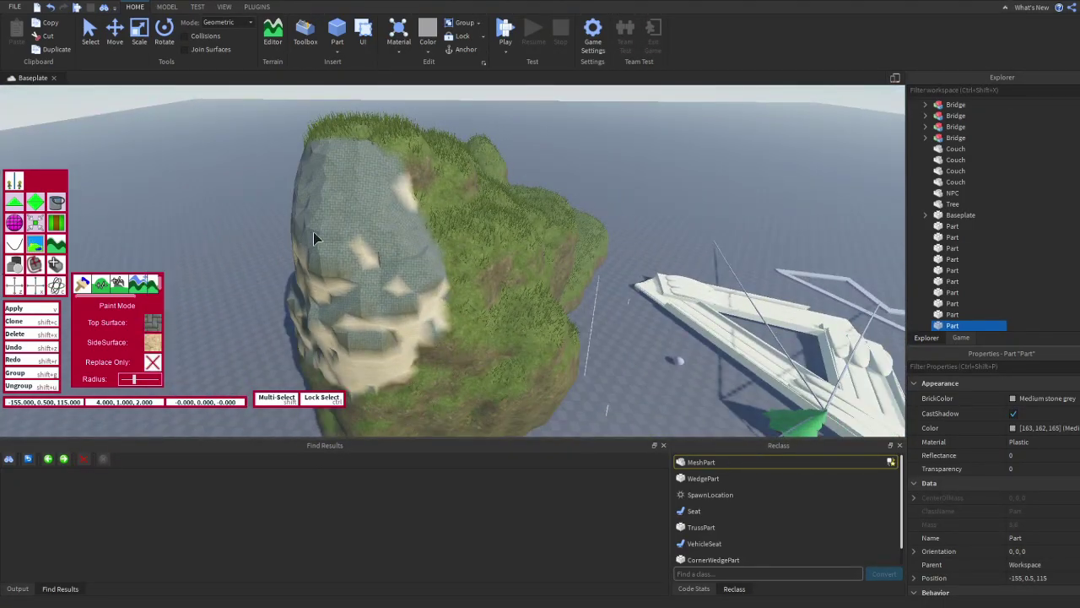
{"action": "mouse_move", "coordinate": [408, 263]}
{"action": "left_mouse_down"}
{"action": "mouse_move", "coordinate": [441, 210]}
{"action": "mouse_move", "coordinate": [403, 246]}
{"action": "left_mouse_up"}
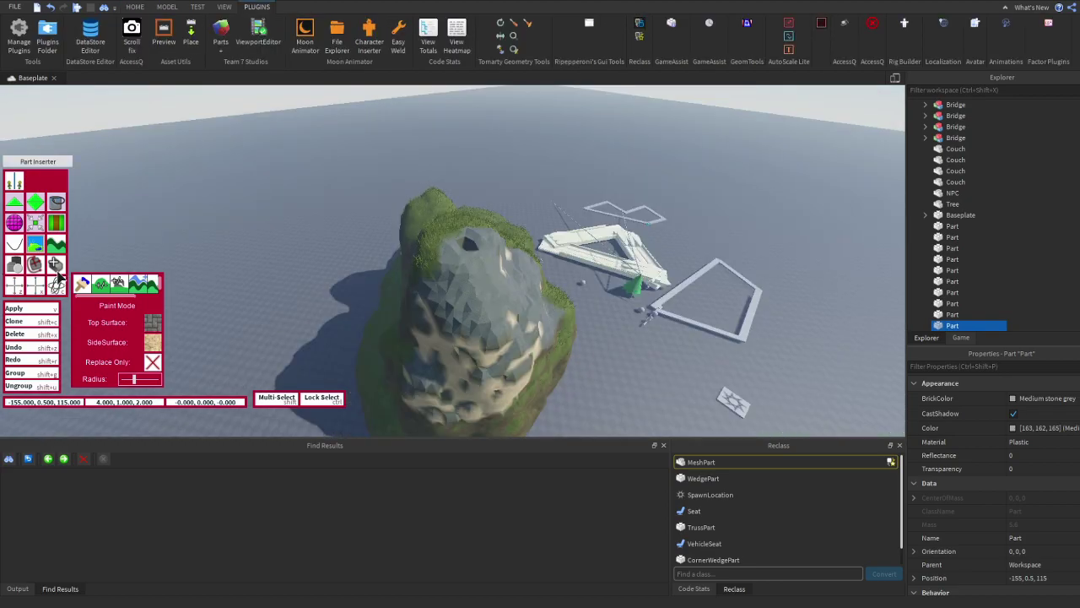
Close the building toolkit and deselect the part
{"action": "right_click_drag", "start_coordinate": [280, 233], "coordinate": [437, 197]}
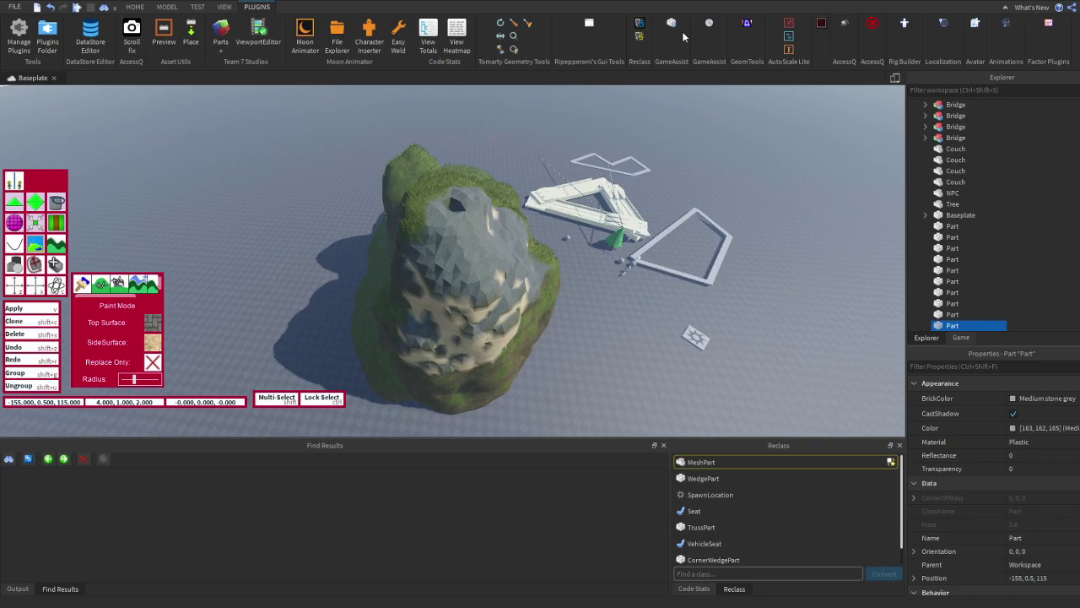
{"action": "left_click", "coordinate": [821, 23]}
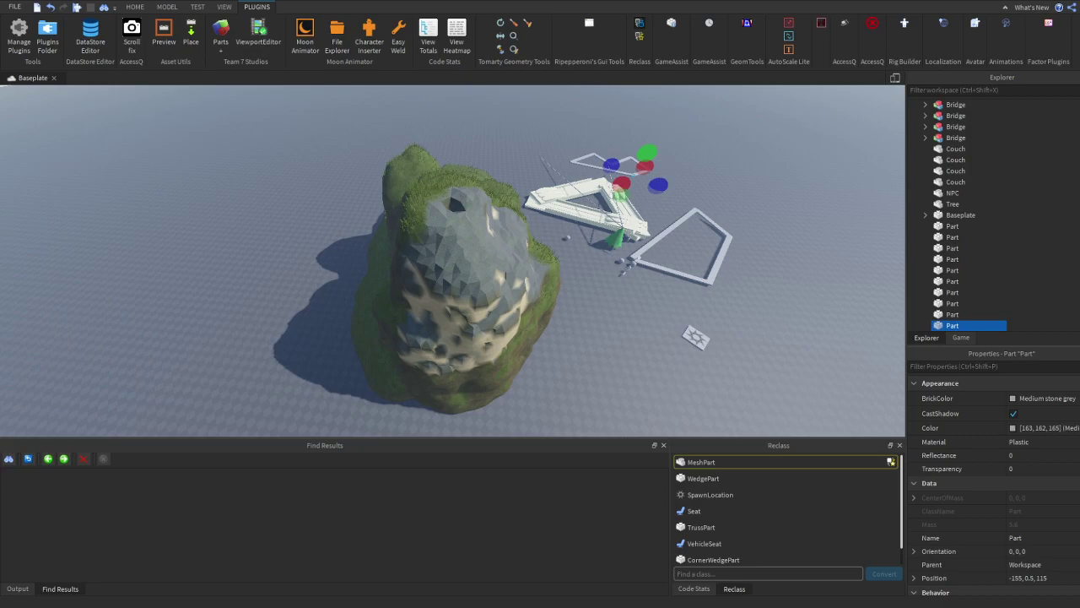
{"action": "left_click", "coordinate": [508, 97]}
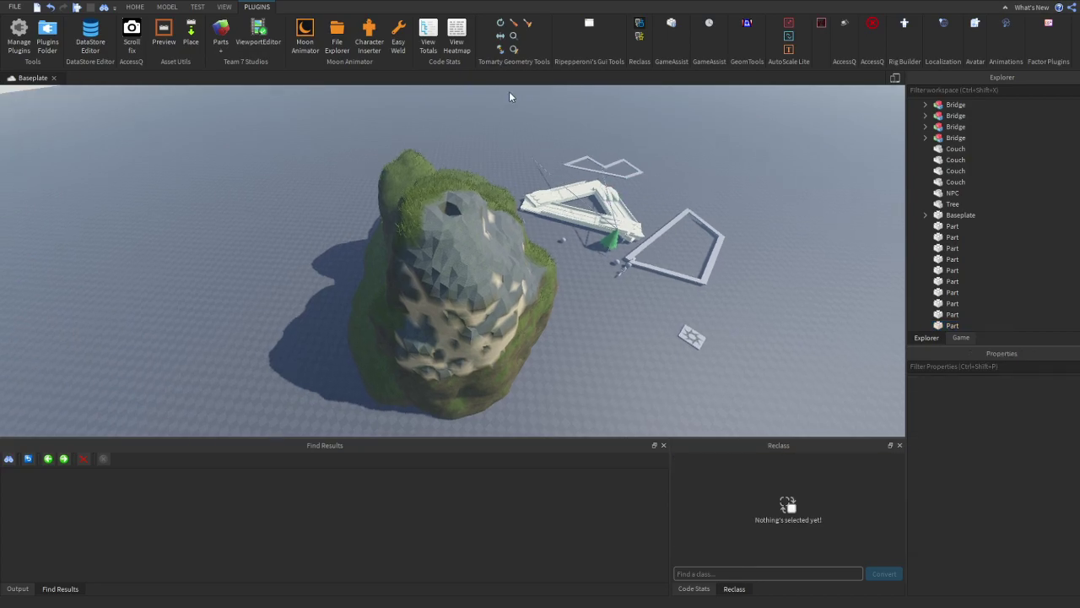
Bring up Code Stats, look through its object and line-of-code statistics, and add a Script to ServerScriptService
{"action": "left_click", "coordinate": [694, 588]}
{"action": "scroll", "coordinate": [797, 499], "scroll_direction": "down", "scroll_amount": 3}
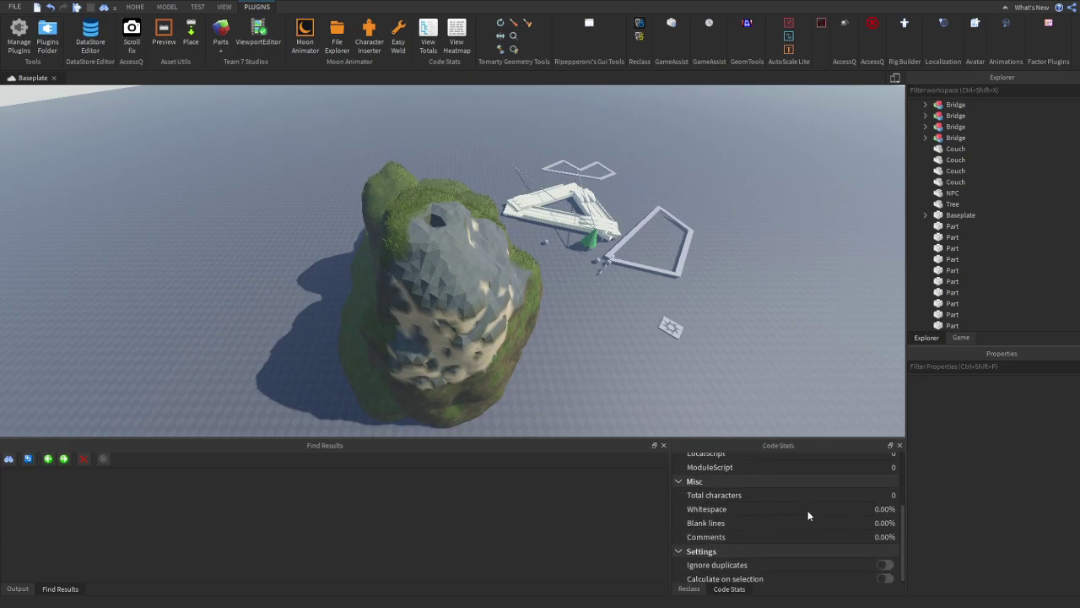
{"action": "scroll", "coordinate": [811, 514], "scroll_direction": "up", "scroll_amount": 3}
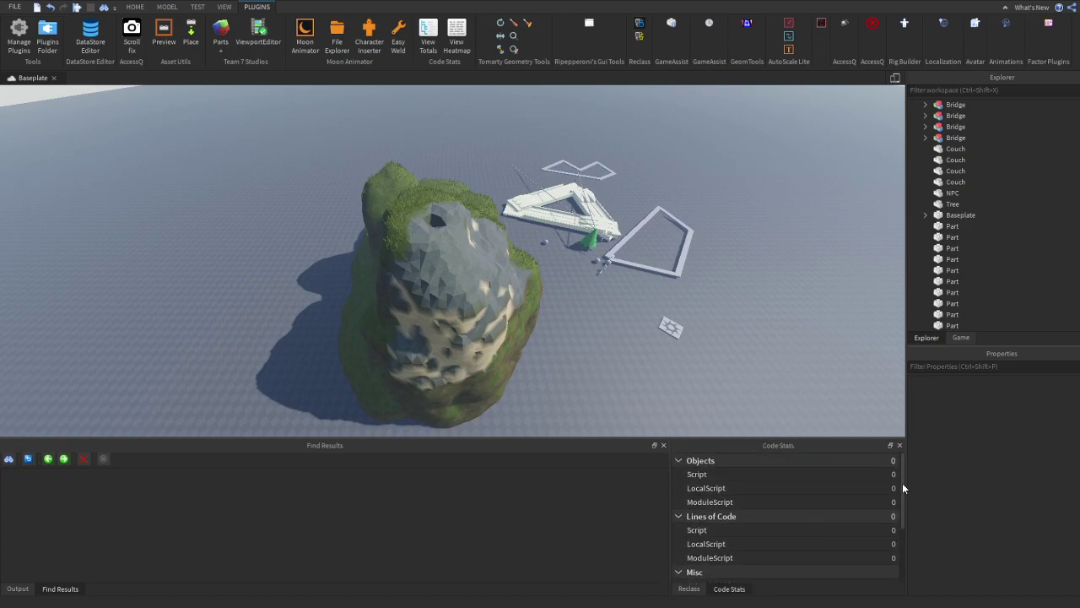
{"action": "left_click_drag", "start_coordinate": [902, 484], "coordinate": [905, 480]}
{"action": "scroll", "coordinate": [1021, 196], "scroll_direction": "down", "scroll_amount": 10}
{"action": "left_click", "coordinate": [962, 225]}
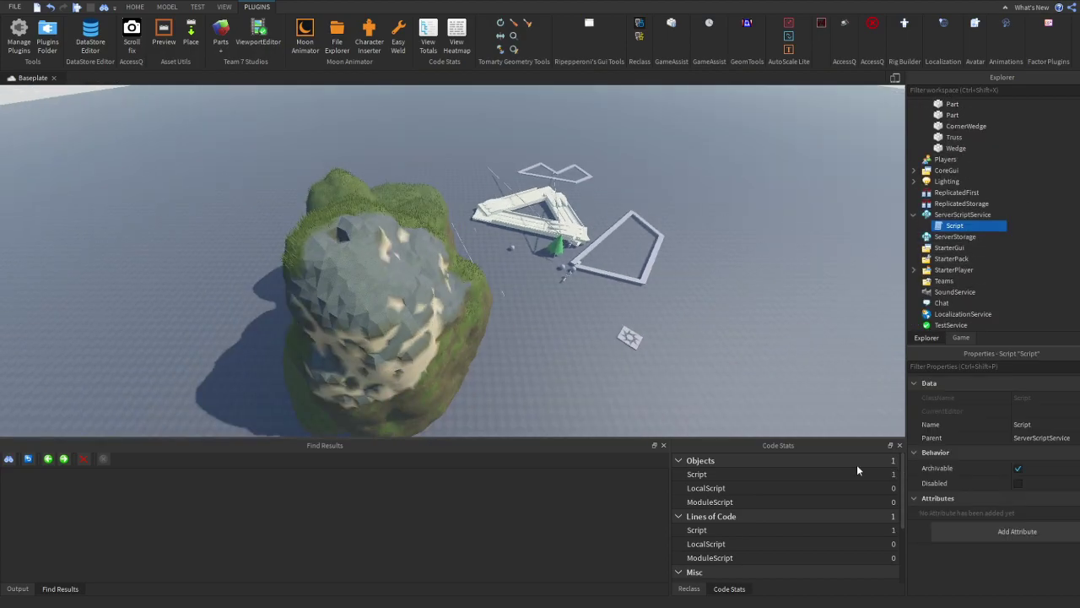
{"action": "left_click", "coordinate": [313, 165]}
Duplicate the green Tree mesh beside the cream triangular frame and move the copy into ReplicatedFirst
{"action": "key", "text": "w"}
{"action": "key", "text": "e"}
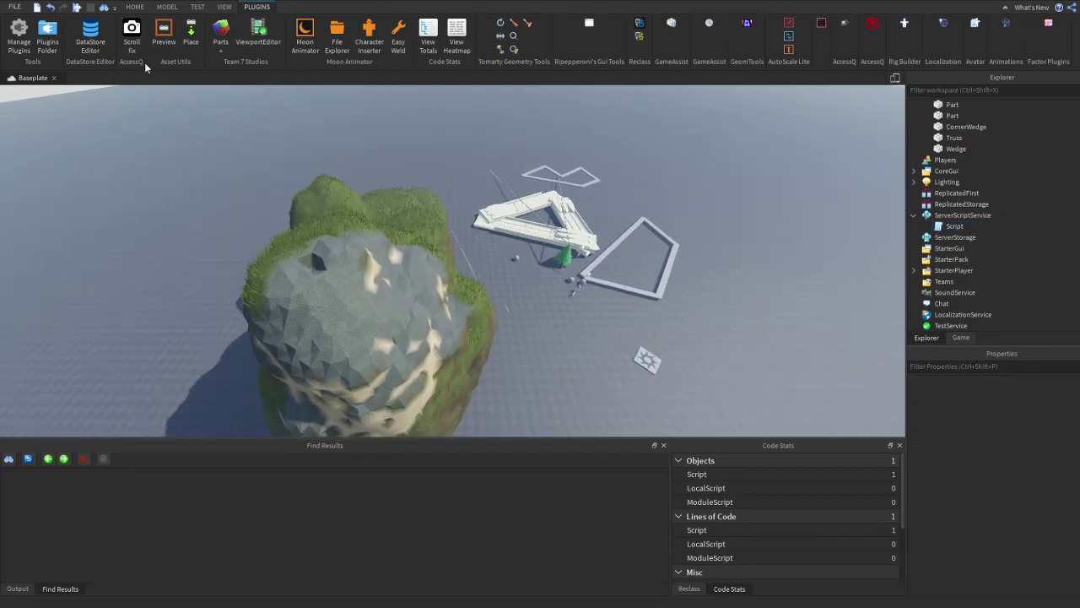
{"action": "key", "text": "w"}
{"action": "right_click_drag", "start_coordinate": [292, 152], "coordinate": [341, 193]}
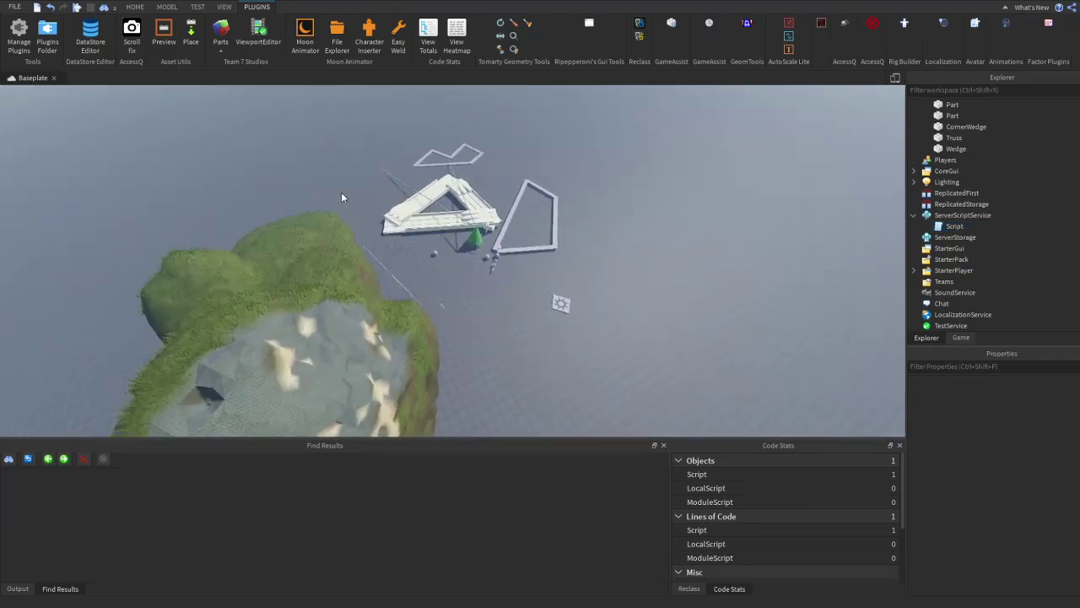
{"action": "right_click_drag", "start_coordinate": [405, 173], "coordinate": [440, 175]}
{"action": "key", "text": "w"}
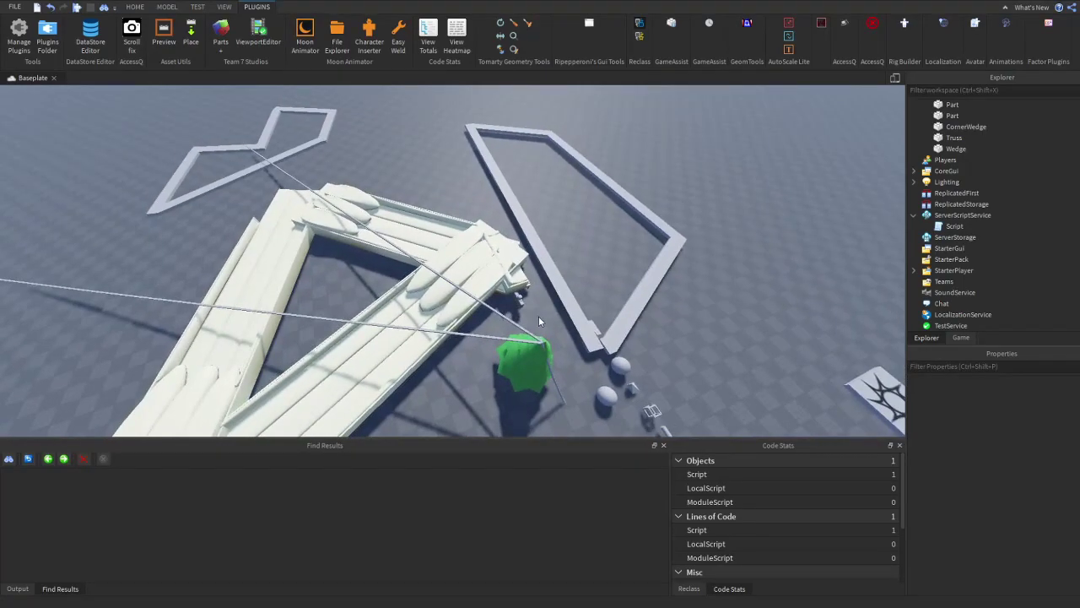
{"action": "left_click", "coordinate": [515, 318]}
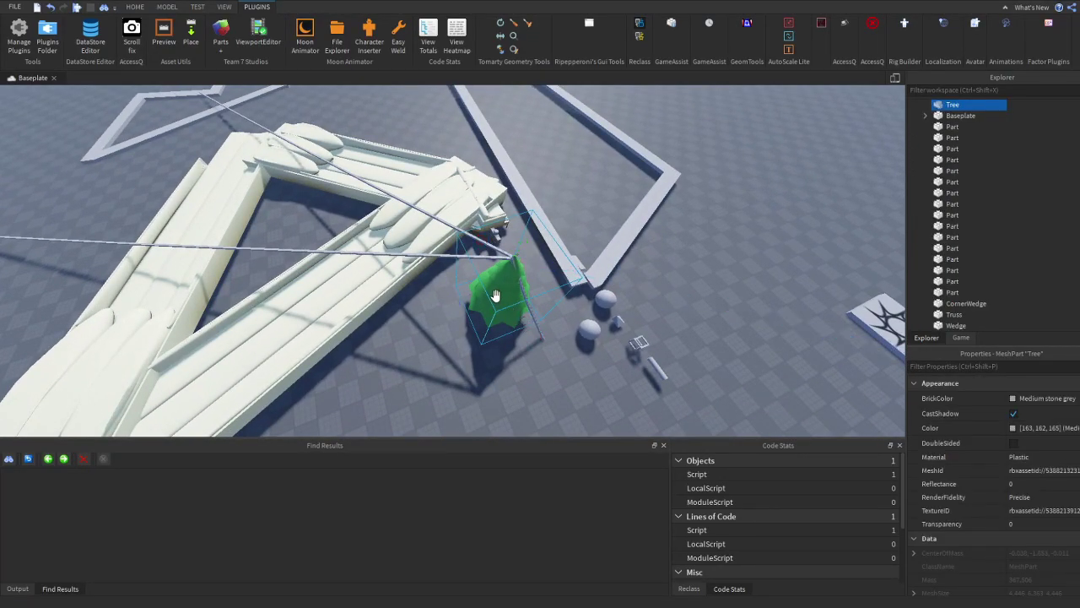
{"action": "key", "text": "ctrl+d"}
{"action": "key", "text": "f"}
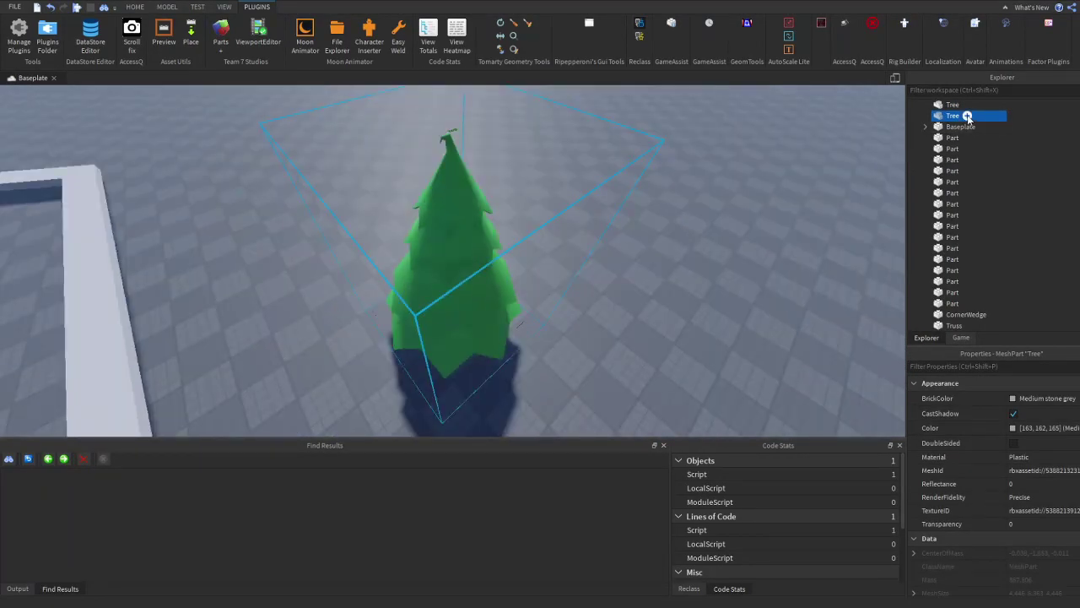
{"action": "left_click_drag", "start_coordinate": [967, 116], "coordinate": [957, 193]}
{"action": "left_click", "coordinate": [585, 139]}
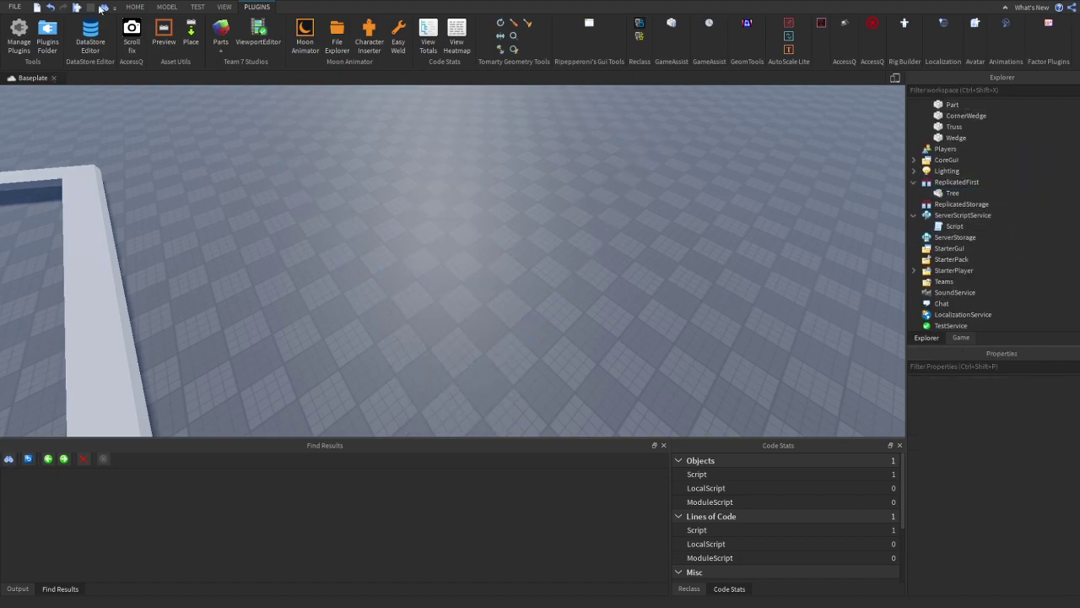
Turn on the Asset Utils Preview and preview the Tree stored in ReplicatedFirst
{"action": "left_click", "coordinate": [173, 37]}
{"action": "right_click_drag", "start_coordinate": [542, 199], "coordinate": [821, 142]}
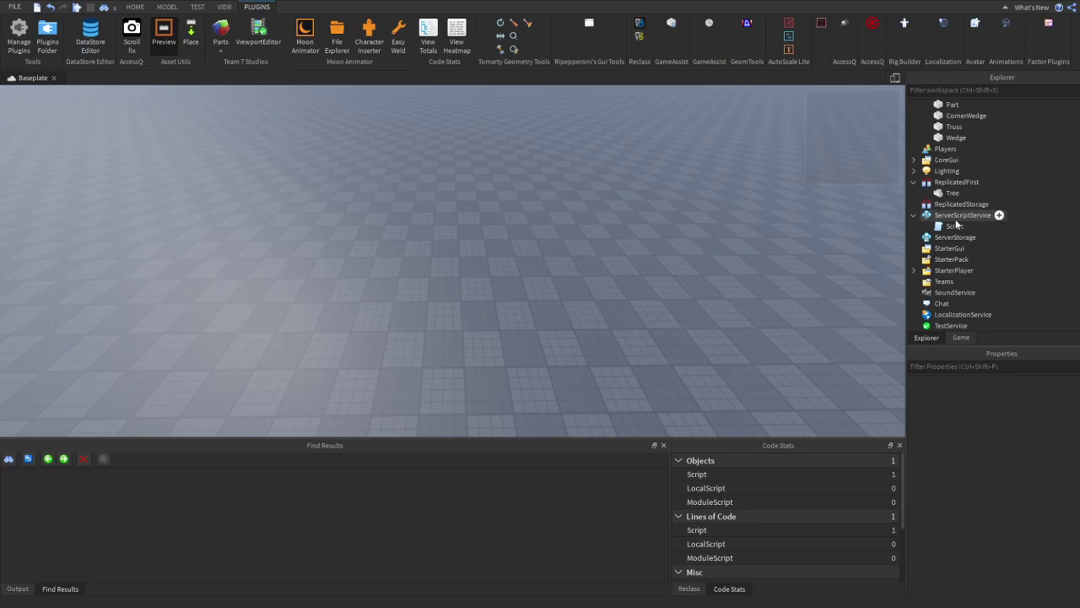
{"action": "left_click", "coordinate": [950, 194]}
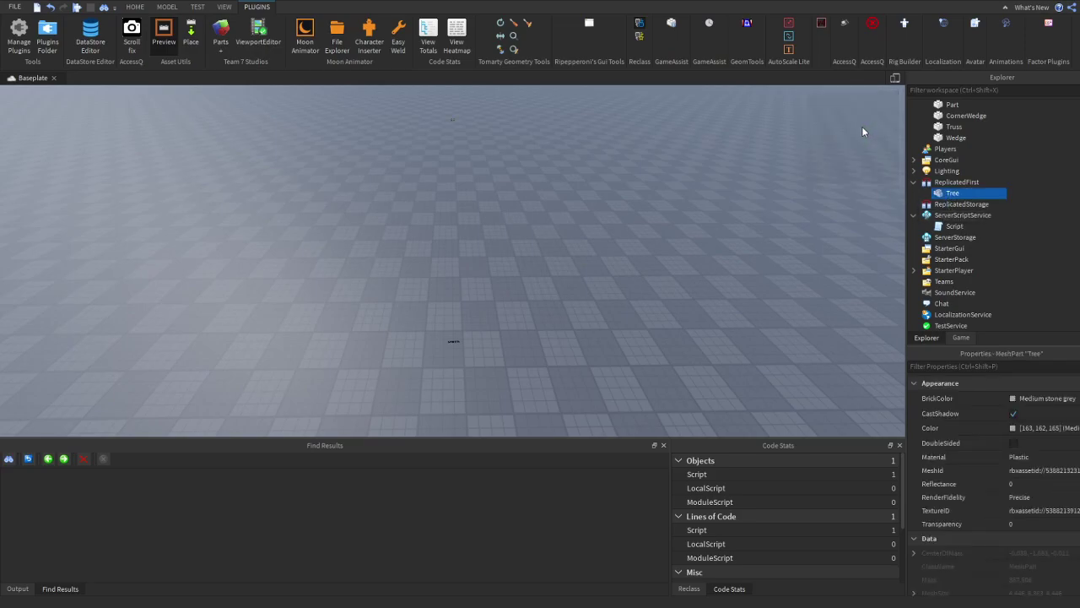
{"action": "left_click", "coordinate": [862, 127]}
{"action": "right_click_drag", "start_coordinate": [862, 127], "coordinate": [669, 169]}
Examine the asset previews of the stored Tree and a workspace Part, and clear the selection
{"action": "left_click", "coordinate": [933, 204]}
{"action": "left_click", "coordinate": [942, 194]}
{"action": "key", "text": "s"}
{"action": "left_click", "coordinate": [952, 107]}
{"action": "left_click", "coordinate": [952, 127]}
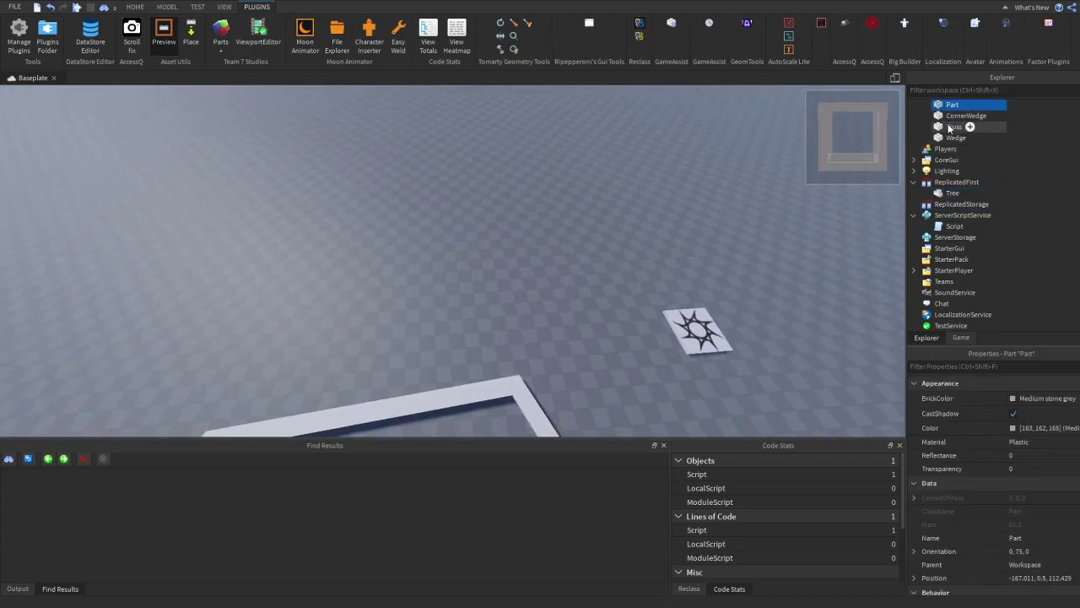
{"action": "right_click_drag", "start_coordinate": [796, 172], "coordinate": [797, 176]}
{"action": "left_click", "coordinate": [757, 180]}
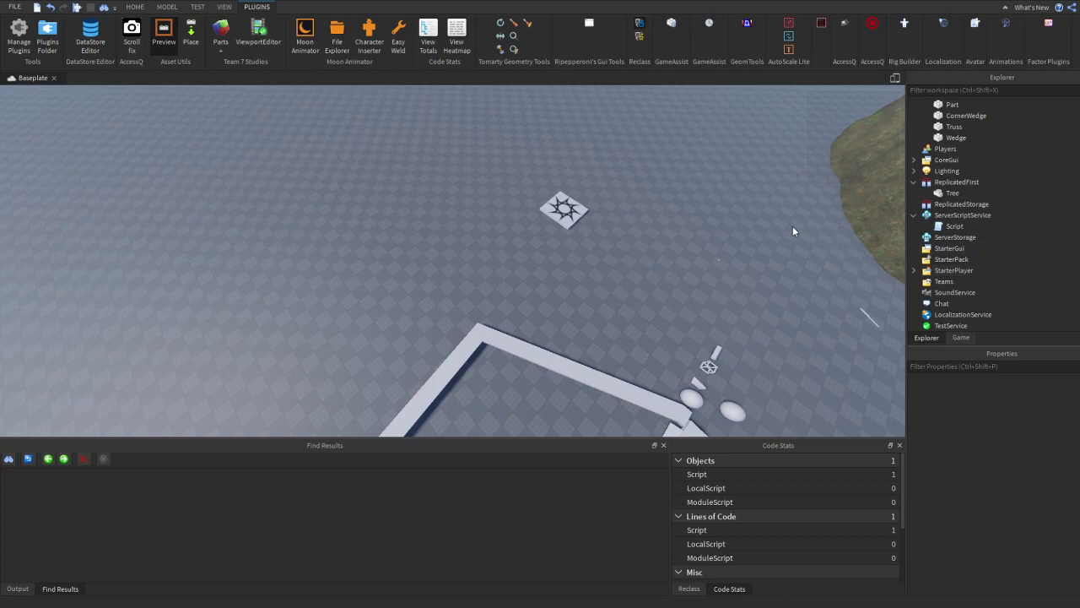
{"action": "key", "text": "s"}
Move the Tree from ReplicatedFirst to ReplicatedStorage and select it there
{"action": "left_click", "coordinate": [936, 218]}
{"action": "left_click", "coordinate": [939, 226]}
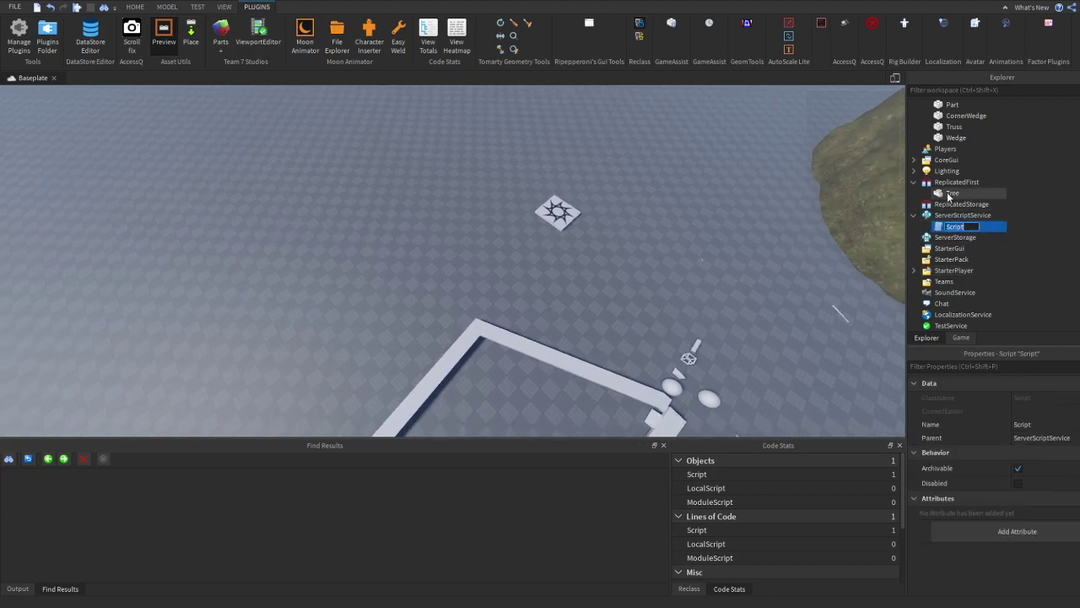
{"action": "left_click", "coordinate": [944, 195]}
{"action": "left_click_drag", "start_coordinate": [944, 193], "coordinate": [955, 207]}
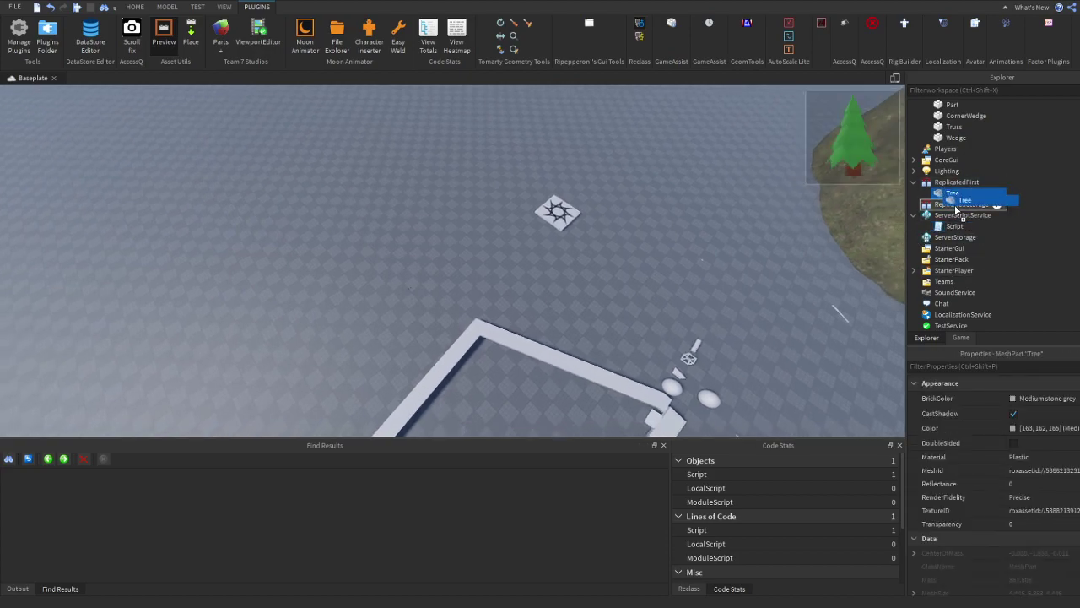
{"action": "left_click", "coordinate": [950, 215]}
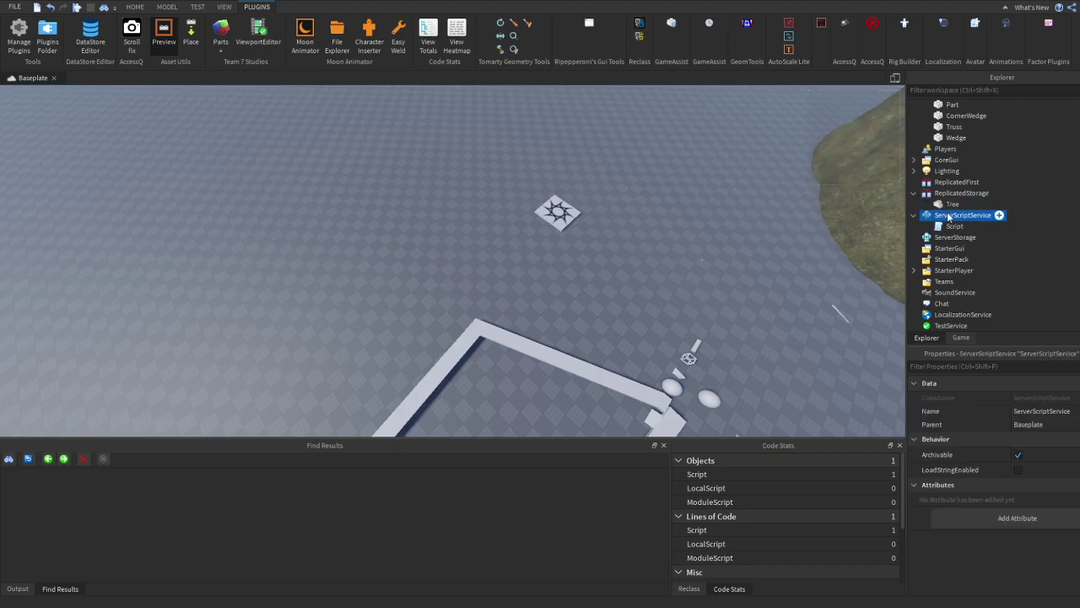
{"action": "left_click", "coordinate": [949, 215]}
{"action": "key", "text": "Return"}
{"action": "key", "text": "Up"}
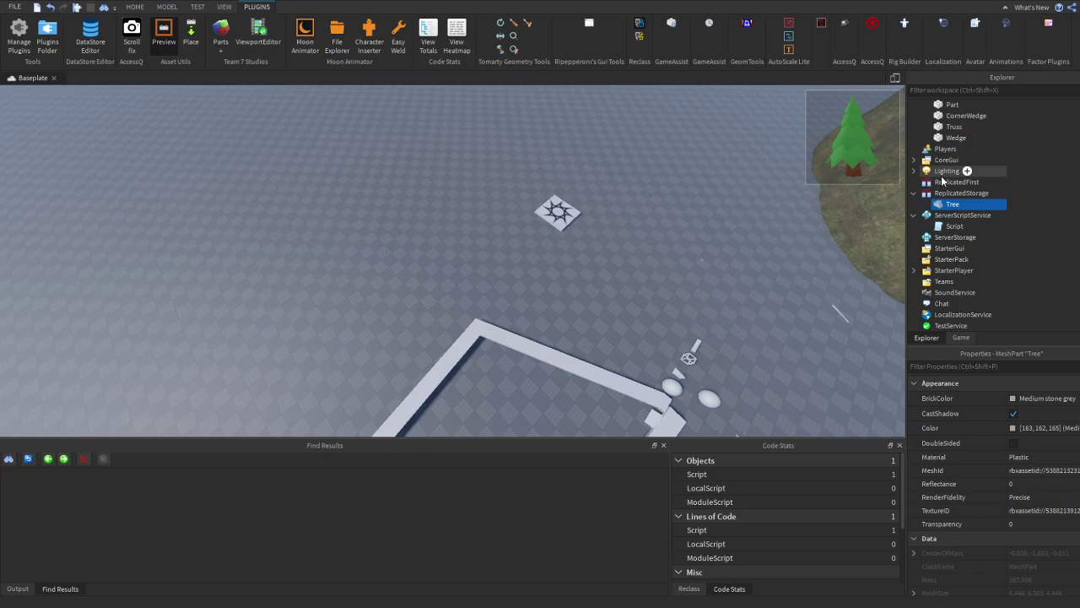
Use the Asset Utils Place tool to put the first few copies of the Tree around the star-patterned plate
{"action": "left_click", "coordinate": [190, 34]}
{"action": "right_click_drag", "start_coordinate": [247, 189], "coordinate": [295, 198]}
{"action": "left_click", "coordinate": [432, 225]}
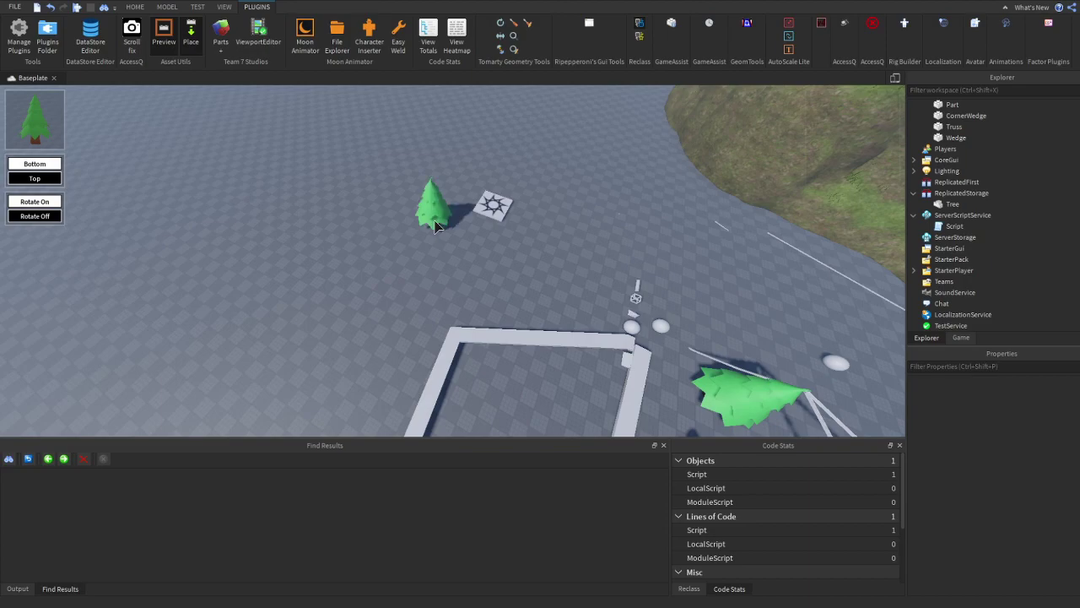
{"action": "key", "text": "w"}
{"action": "left_click", "coordinate": [577, 216]}
{"action": "key", "text": "s"}
{"action": "left_click", "coordinate": [559, 240]}
{"action": "key", "text": "a"}
{"action": "left_click", "coordinate": [406, 242]}
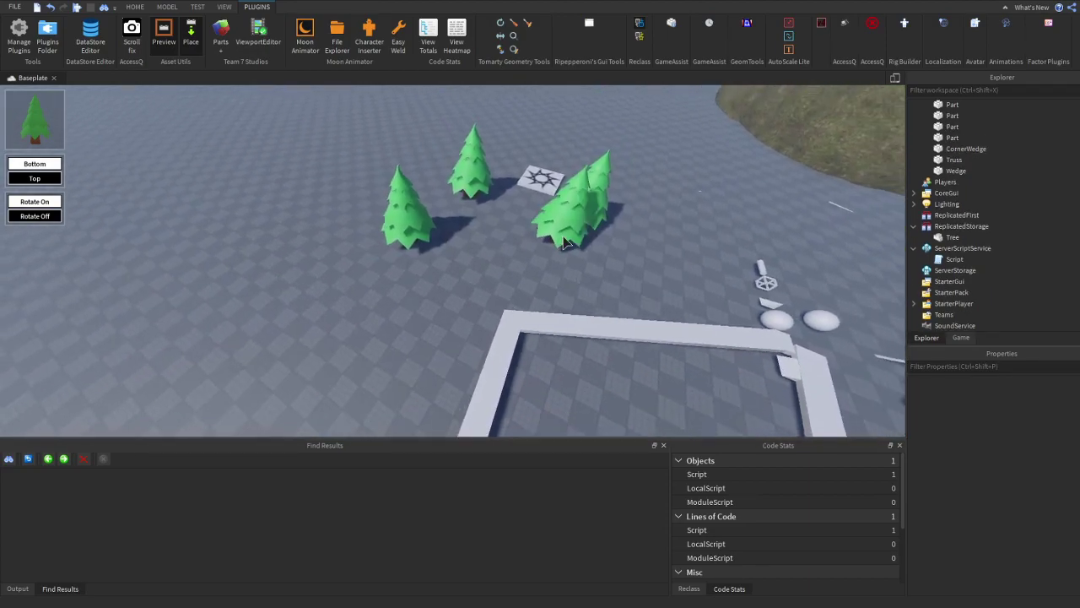
Scatter more Tree copies across the open baseplate away from the star-patterned plate to form a loose grove
{"action": "left_click", "coordinate": [280, 230]}
{"action": "left_click", "coordinate": [396, 191]}
{"action": "left_click", "coordinate": [401, 272]}
{"action": "left_click", "coordinate": [420, 208]}
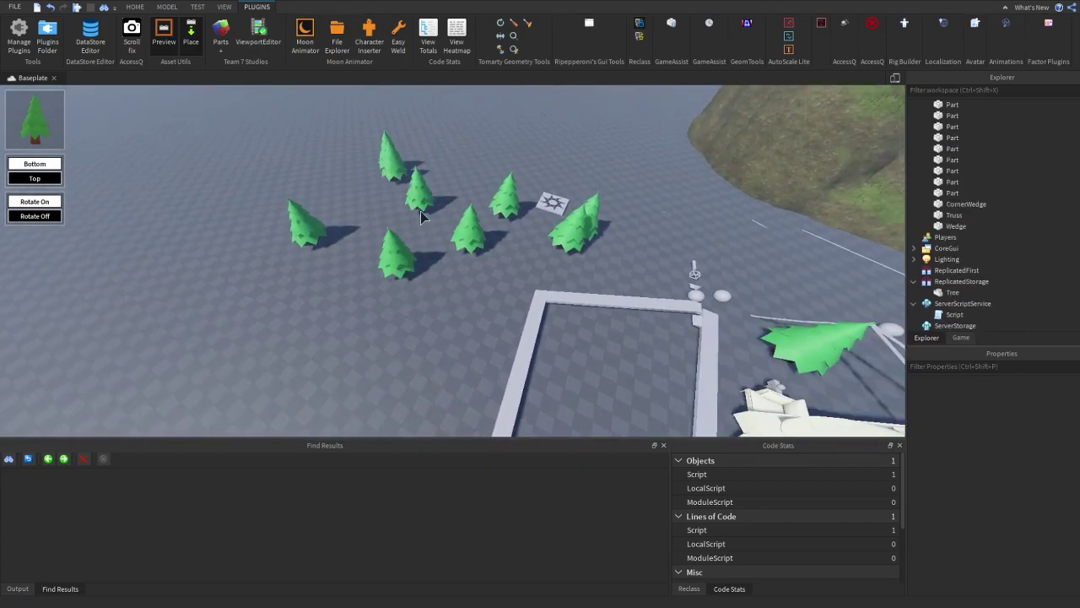
{"action": "left_click", "coordinate": [314, 169]}
{"action": "left_click", "coordinate": [461, 157]}
{"action": "left_click", "coordinate": [426, 253]}
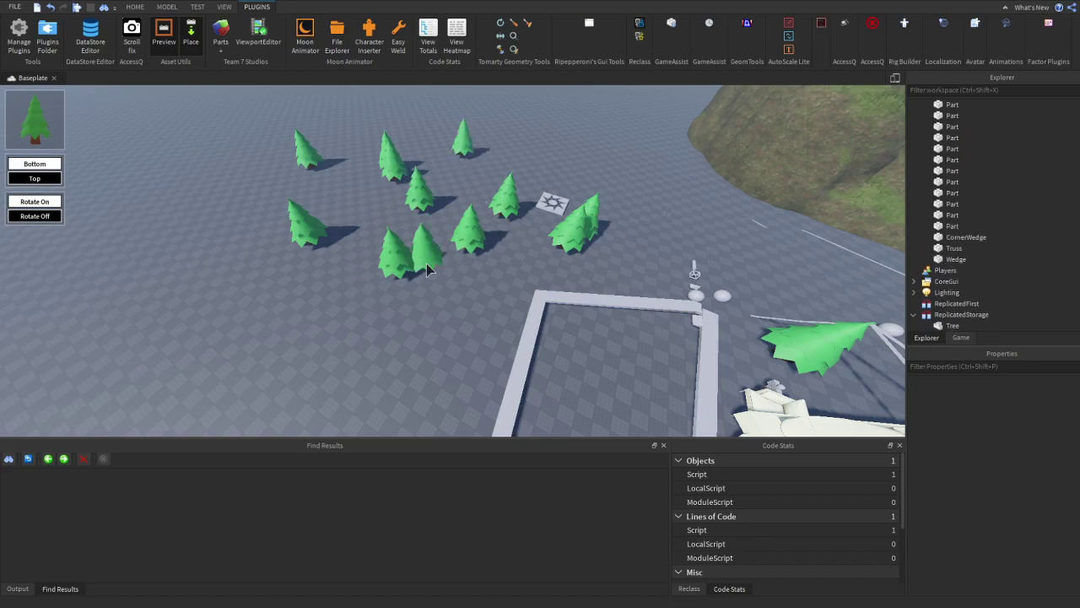
{"action": "left_click", "coordinate": [196, 238]}
{"action": "scroll", "coordinate": [195, 238], "scroll_direction": "down", "scroll_amount": 3}
{"action": "left_click", "coordinate": [342, 331]}
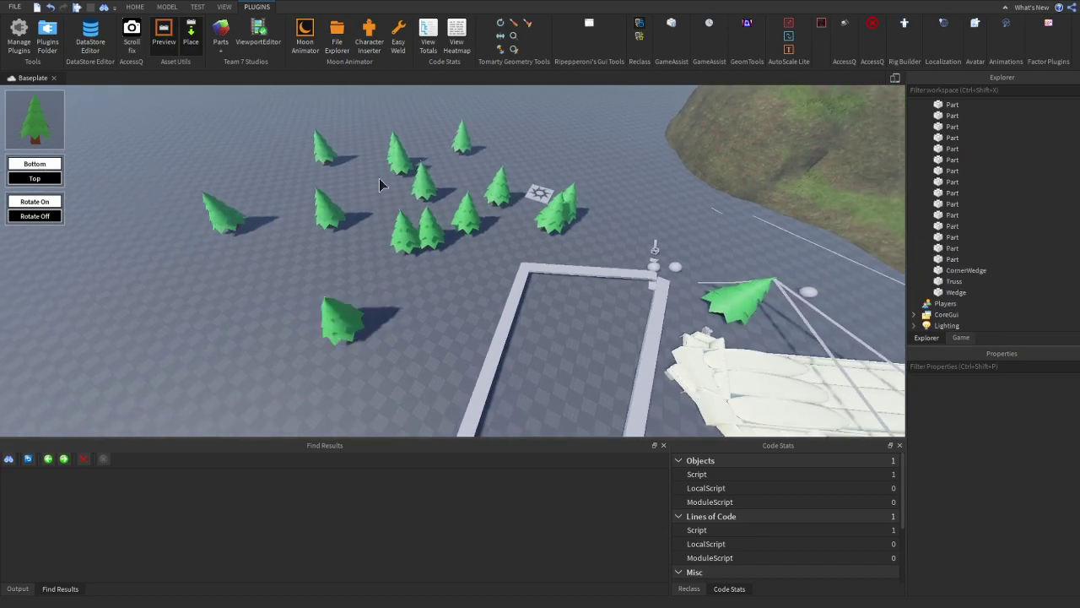
{"action": "scroll", "coordinate": [380, 184], "scroll_direction": "up", "scroll_amount": 1}
Preview an ImageButton inside a temporary ScreenGui under StarterGui, and delete the ScreenGui
{"action": "left_click", "coordinate": [970, 249]}
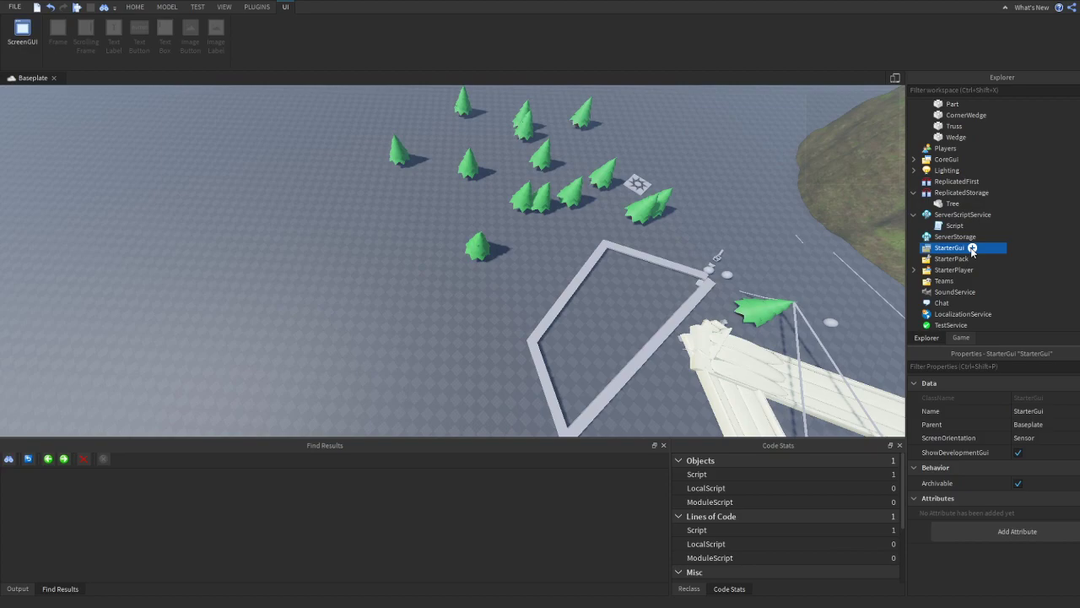
{"action": "left_click", "coordinate": [973, 248]}
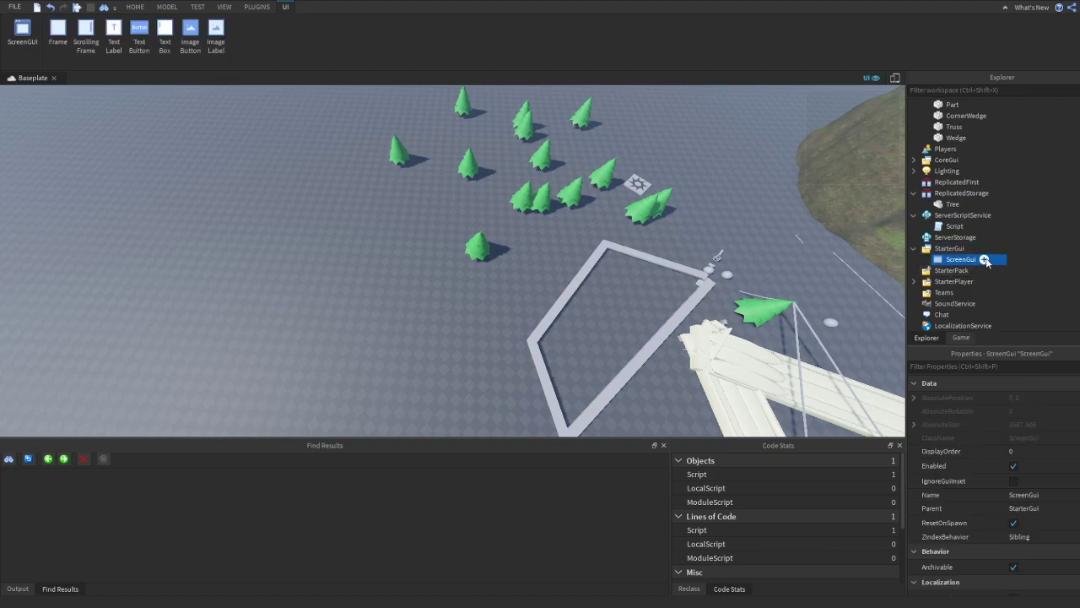
{"action": "left_click", "coordinate": [985, 260]}
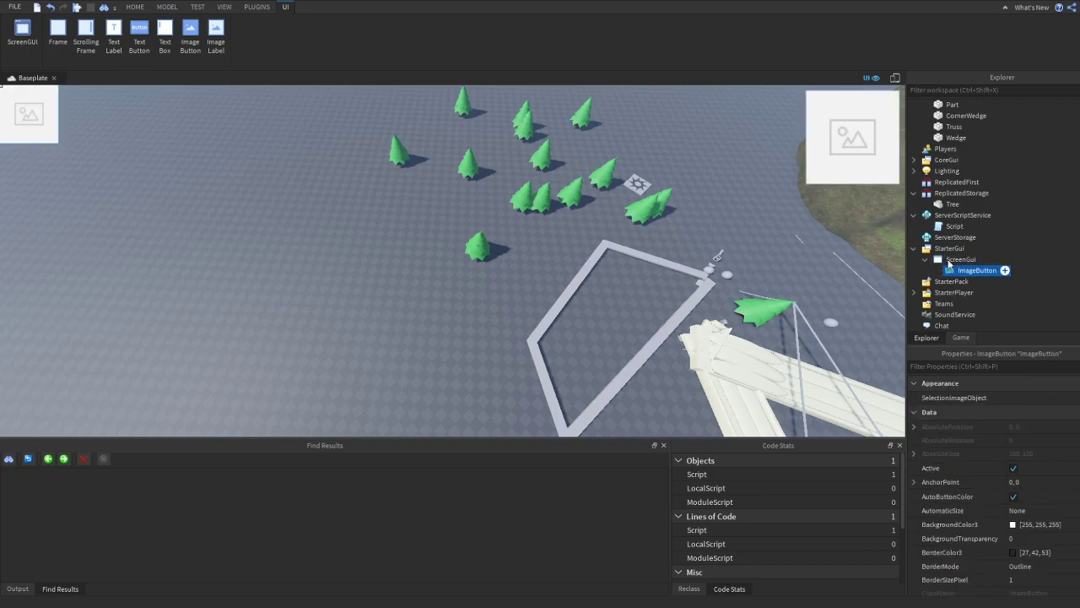
{"action": "left_click", "coordinate": [953, 281]}
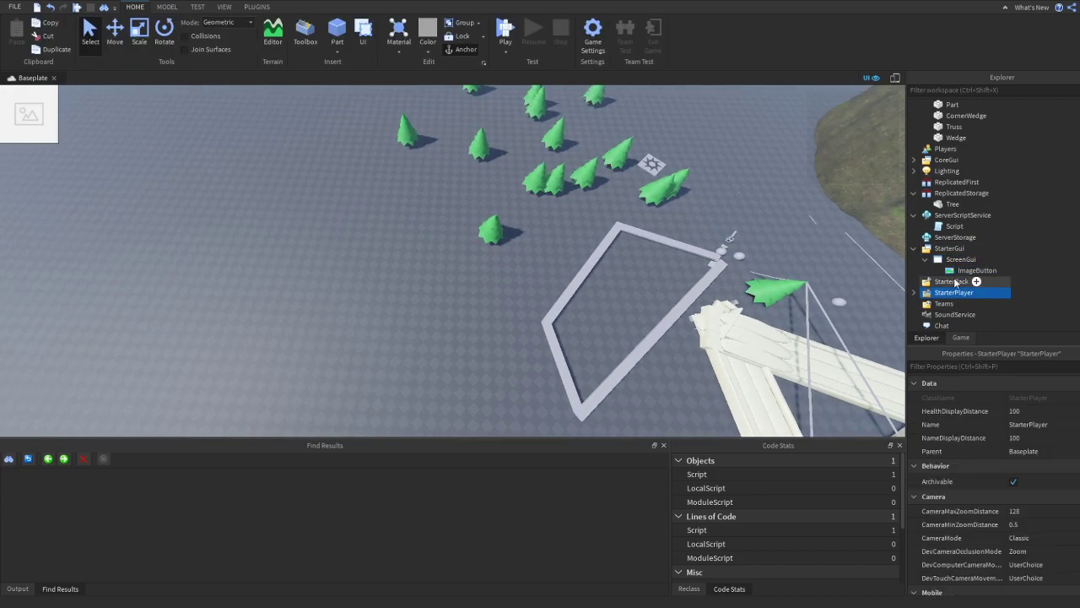
{"action": "left_click", "coordinate": [963, 270]}
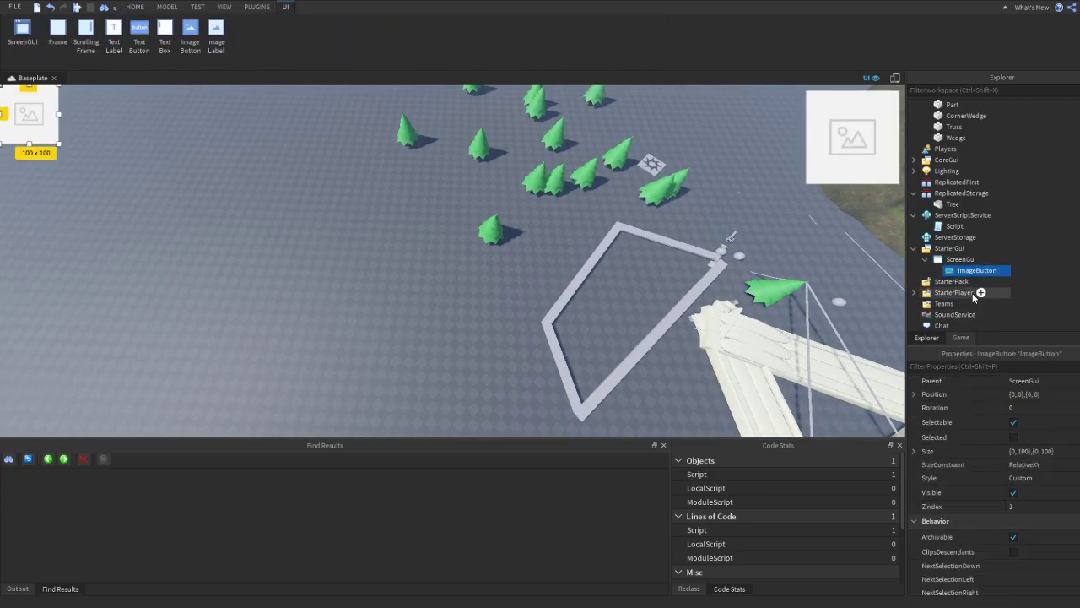
{"action": "left_click", "coordinate": [961, 259]}
{"action": "key", "text": "Delete"}
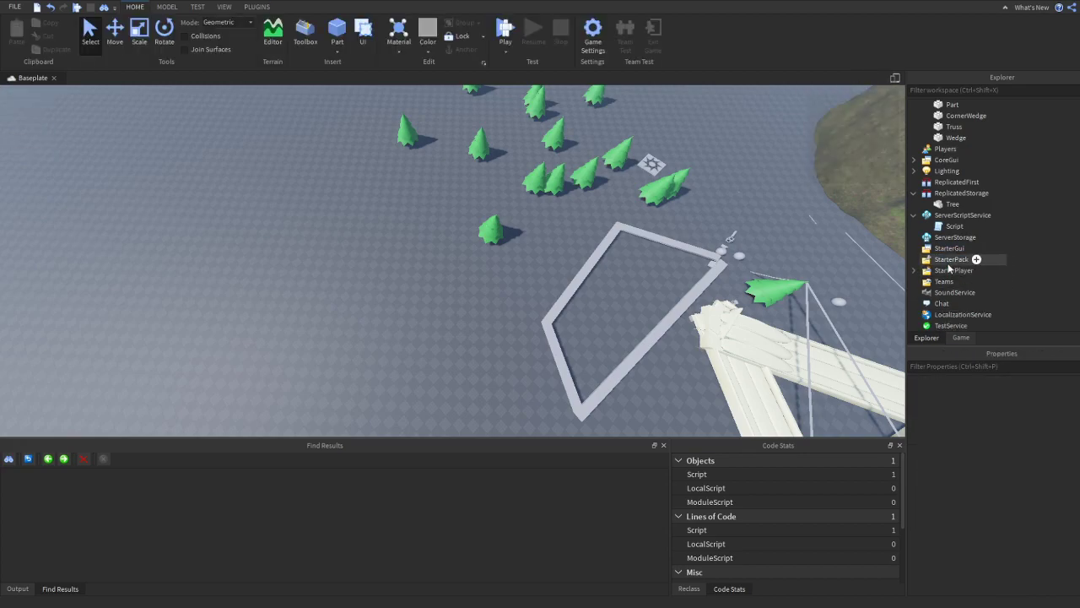
Insert a Sound into StarterGui to check its asset preview, and delete it
{"action": "left_click", "coordinate": [971, 251]}
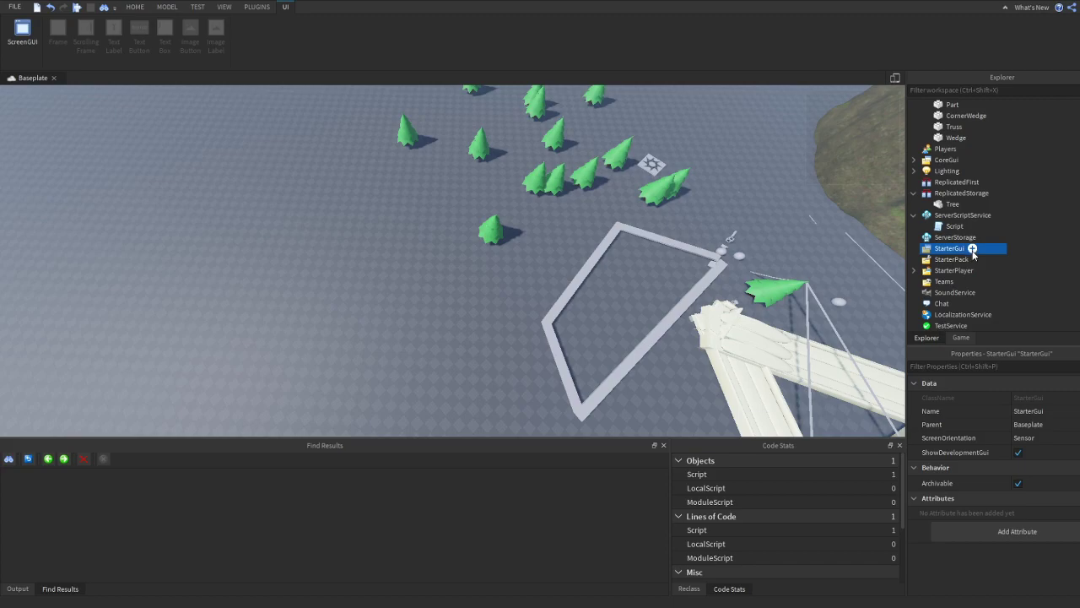
{"action": "key", "text": "Return"}
{"action": "left_click", "coordinate": [1077, 257]}
{"action": "left_click", "coordinate": [963, 261]}
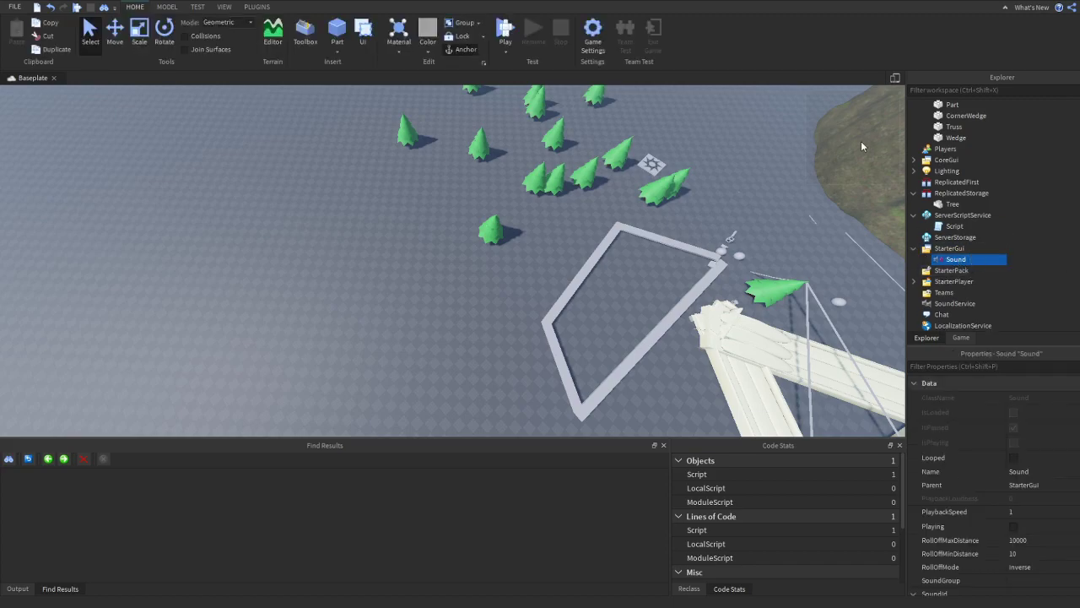
{"action": "right_click_drag", "start_coordinate": [861, 147], "coordinate": [878, 169]}
{"action": "key", "text": "Delete"}
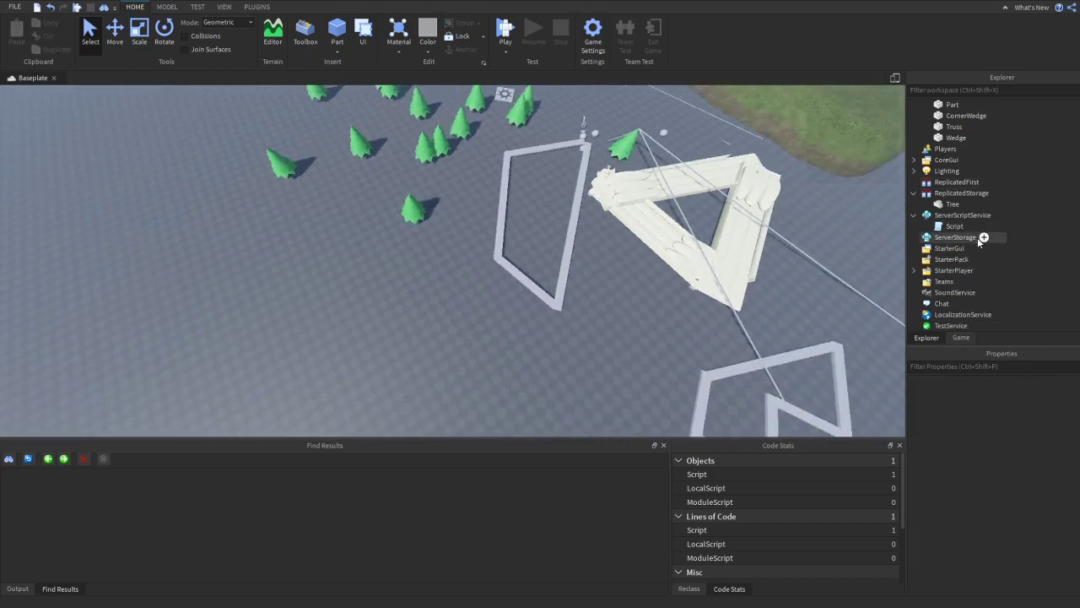
{"action": "left_click_drag", "start_coordinate": [979, 242], "coordinate": [979, 242]}
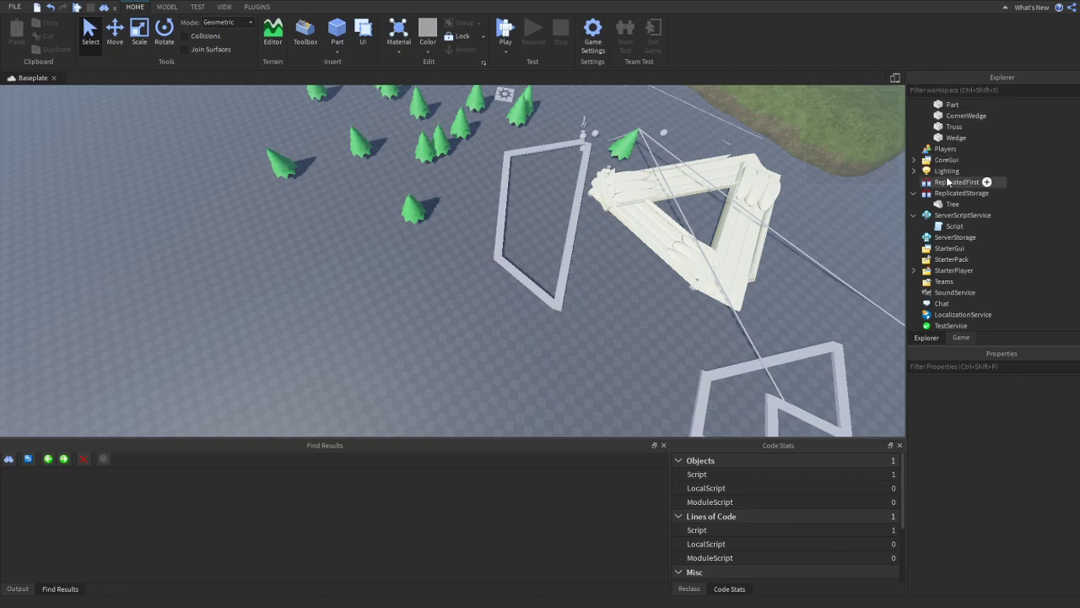
Preview the Tree stored in ReplicatedStorage while looking across the baseplate
{"action": "left_click", "coordinate": [938, 217]}
{"action": "left_click", "coordinate": [938, 209]}
{"action": "right_click_drag", "start_coordinate": [695, 229], "coordinate": [661, 285]}
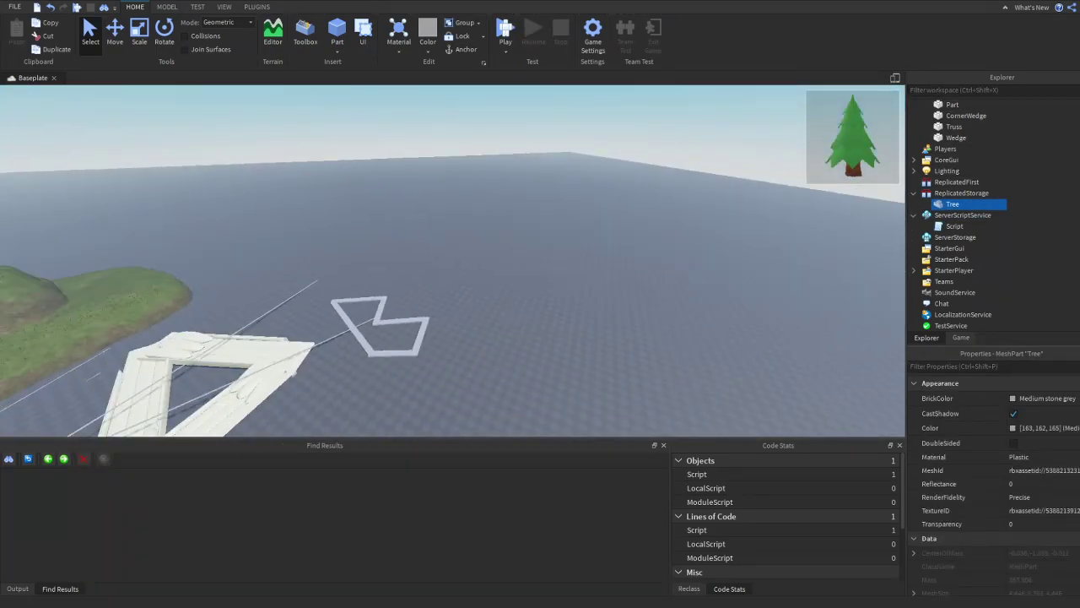